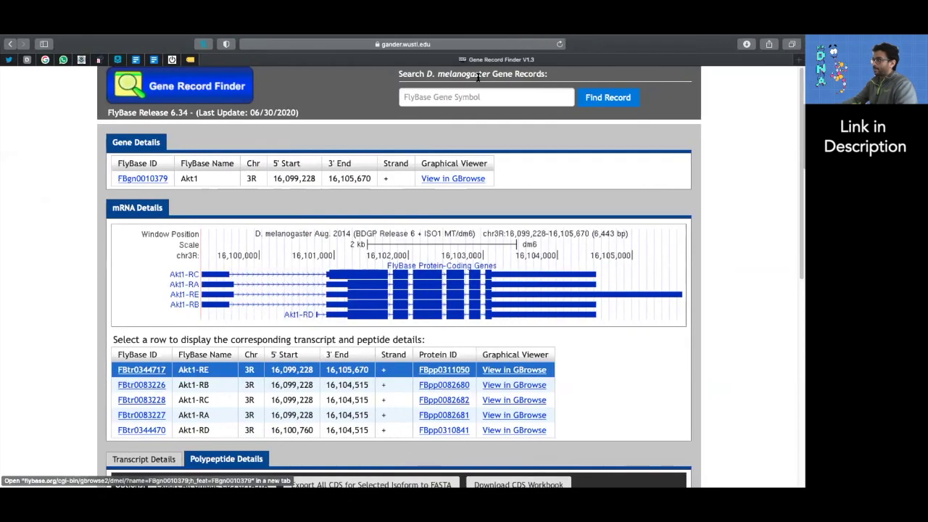
Look up the D. melanogaster gene record for Cul1 in the Gene Record Finder.
{"action": "left_click", "coordinate": [459, 97]}
{"action": "type", "text": "Cul1"}
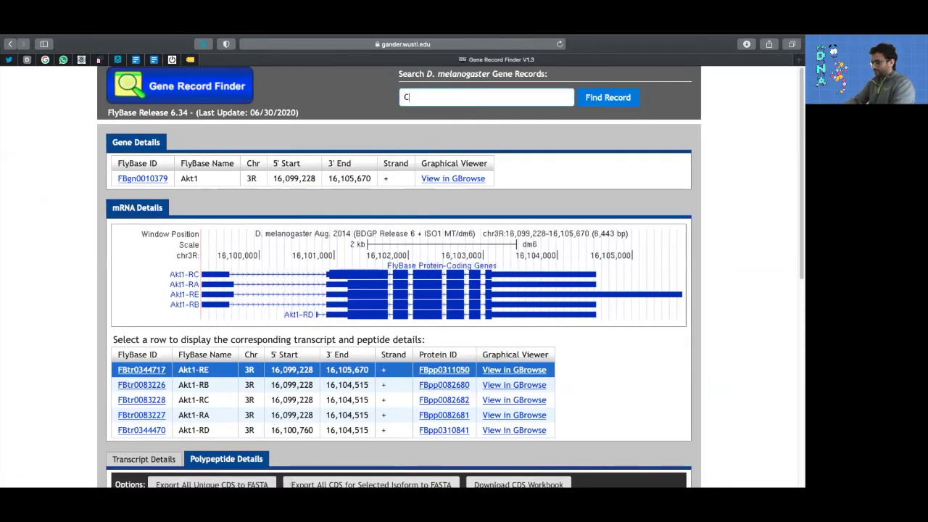
{"action": "key", "text": "Return"}
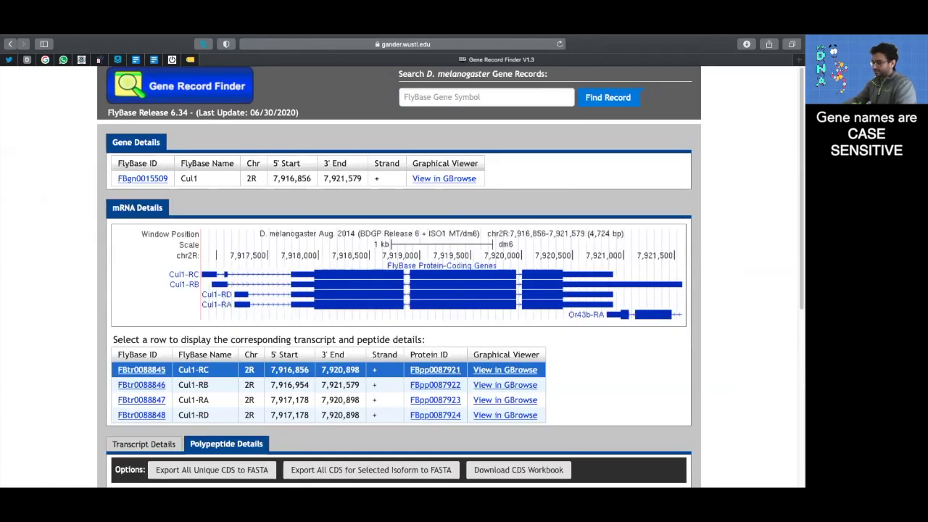
{"action": "scroll", "coordinate": [799, 70], "scroll_direction": "down", "scroll_amount": 2}
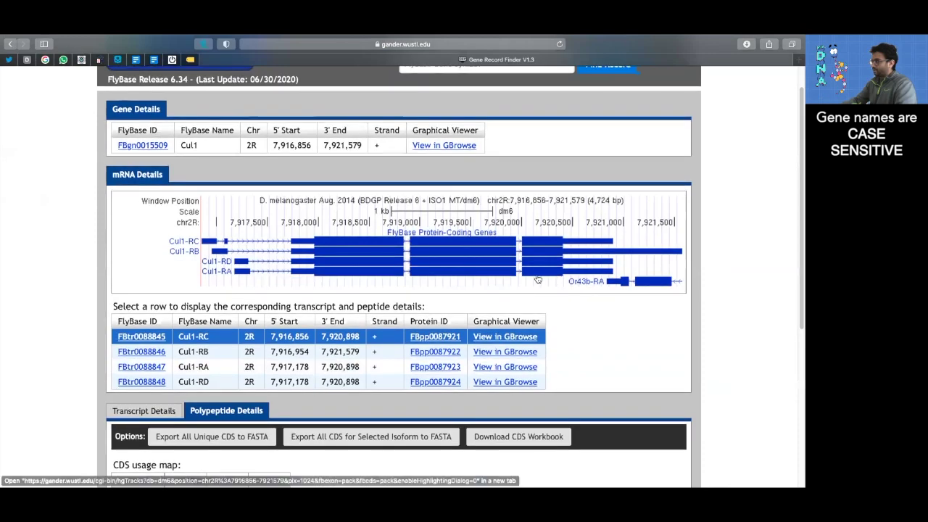
Open the Genome Browser Gateway separately, select D. erecta, search for Cul1 and display the Cul1-PA match in the genome browser.
{"action": "left_click", "coordinate": [798, 59]}
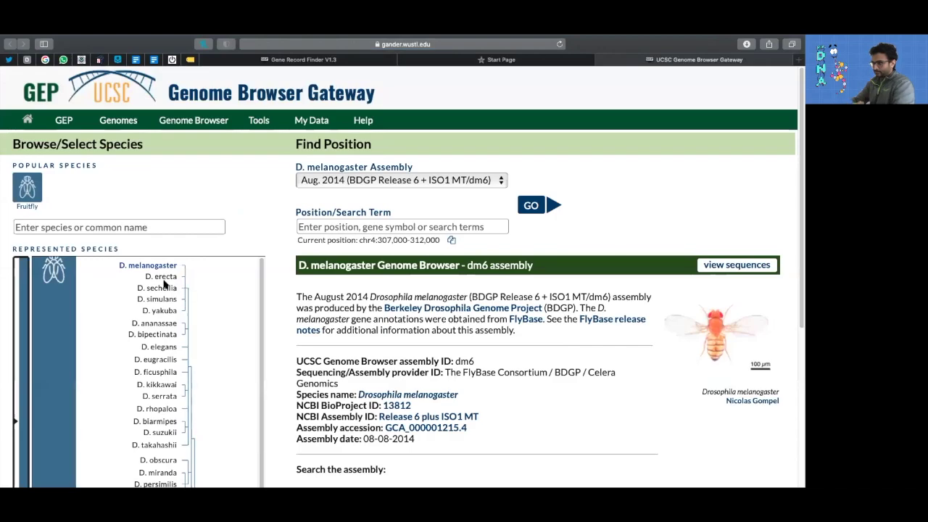
{"action": "left_click", "coordinate": [160, 277]}
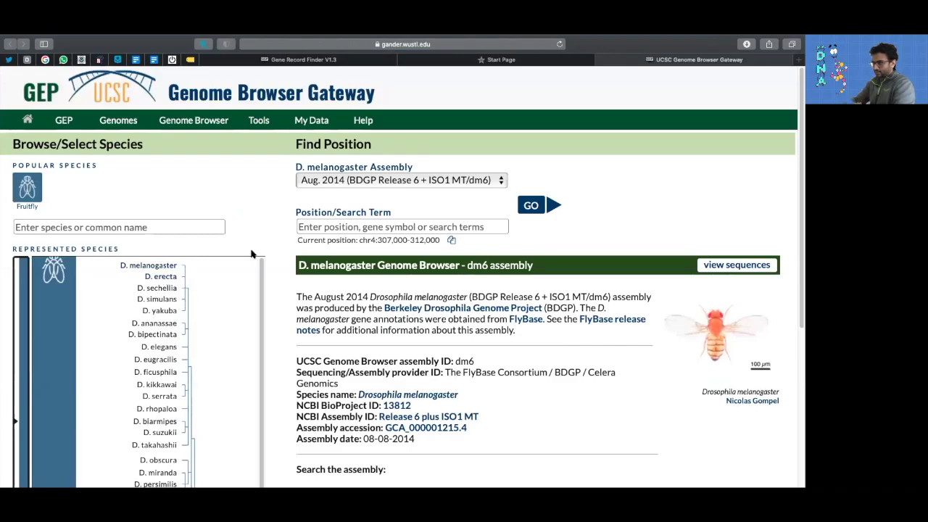
{"action": "left_click", "coordinate": [367, 223]}
{"action": "type", "text": "Cul1"}
{"action": "key", "text": "Return"}
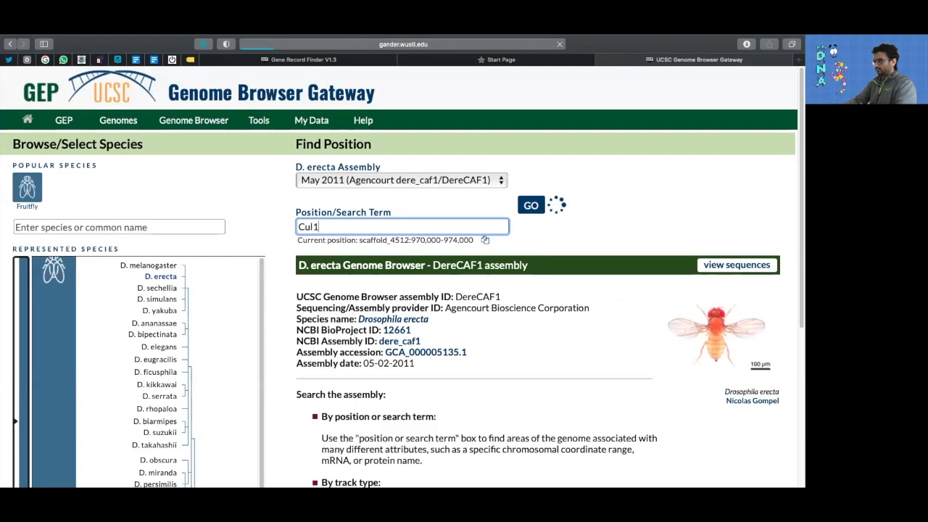
{"action": "left_click", "coordinate": [132, 167]}
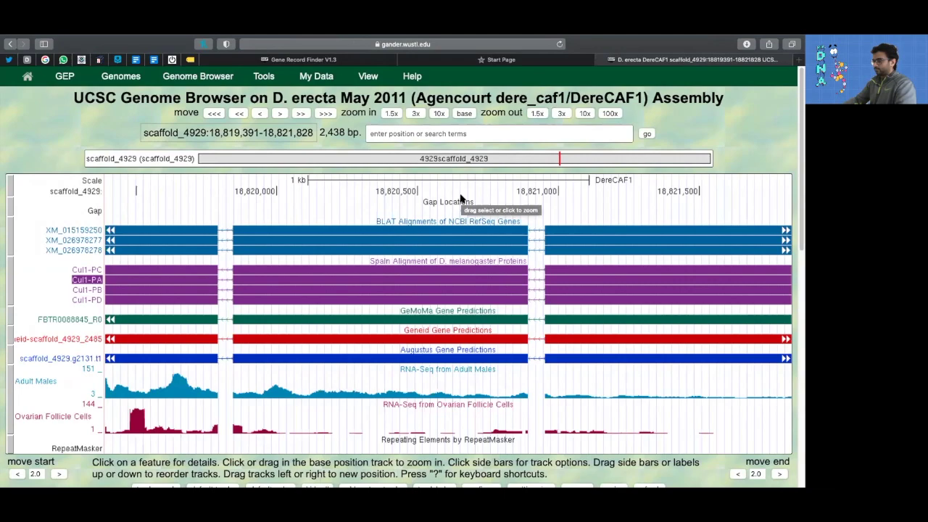
Check the Cul1 isoforms in the Gene Record Finder and enter 4 as the number of D. melanogaster isoforms in the Word report's CDS form.
{"action": "key", "text": "ctrl+Left"}
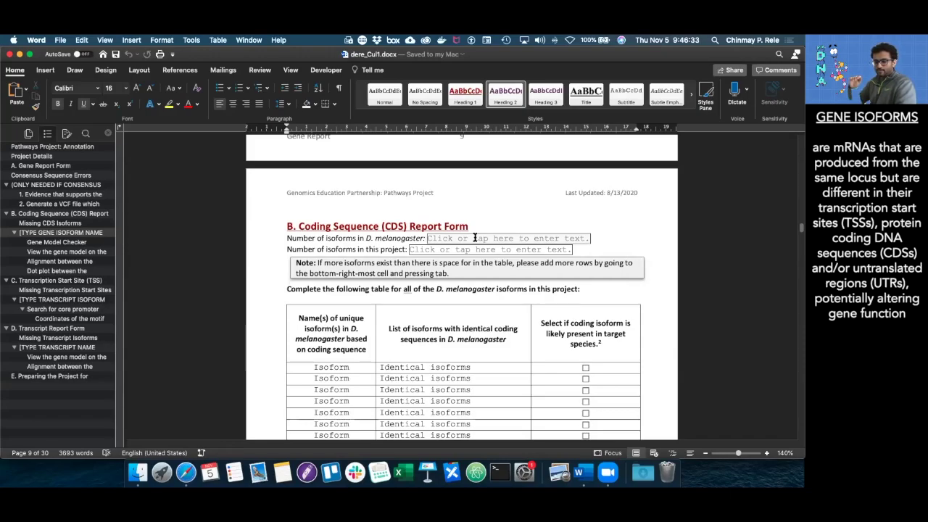
{"action": "key", "text": "ctrl+Right"}
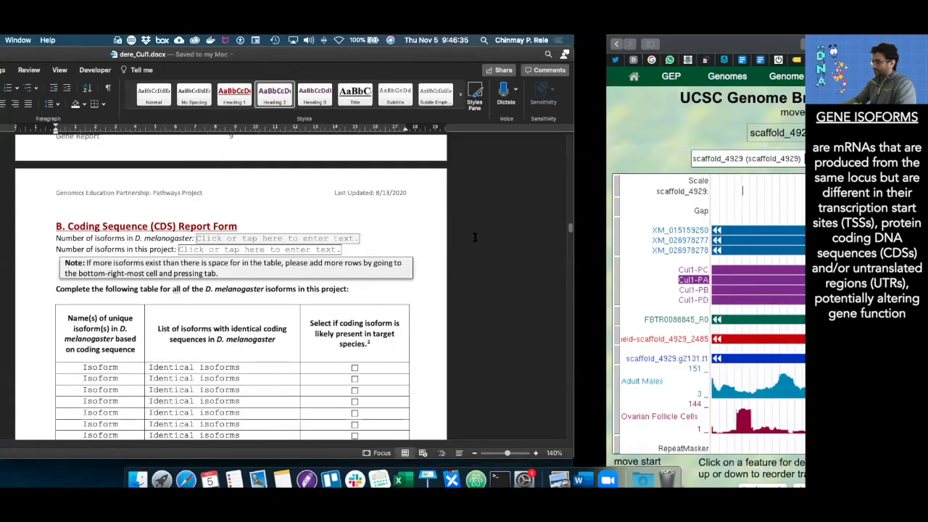
{"action": "left_click", "coordinate": [366, 60]}
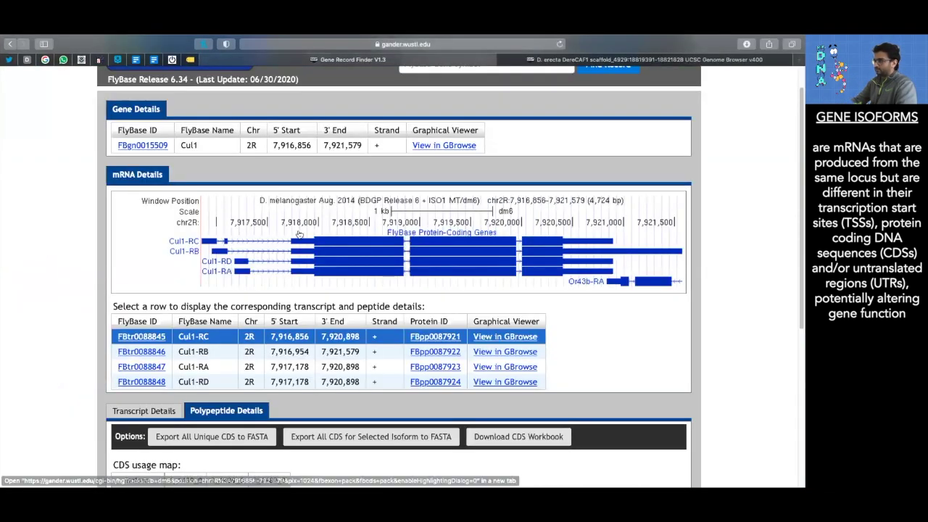
{"action": "scroll", "coordinate": [300, 236], "scroll_direction": "down", "scroll_amount": 1}
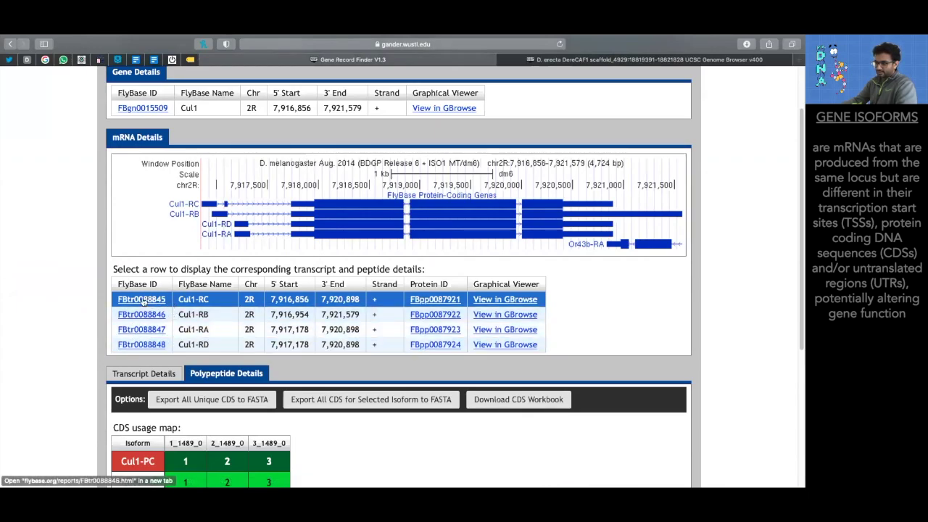
{"action": "scroll", "coordinate": [178, 341], "scroll_direction": "down", "scroll_amount": 2}
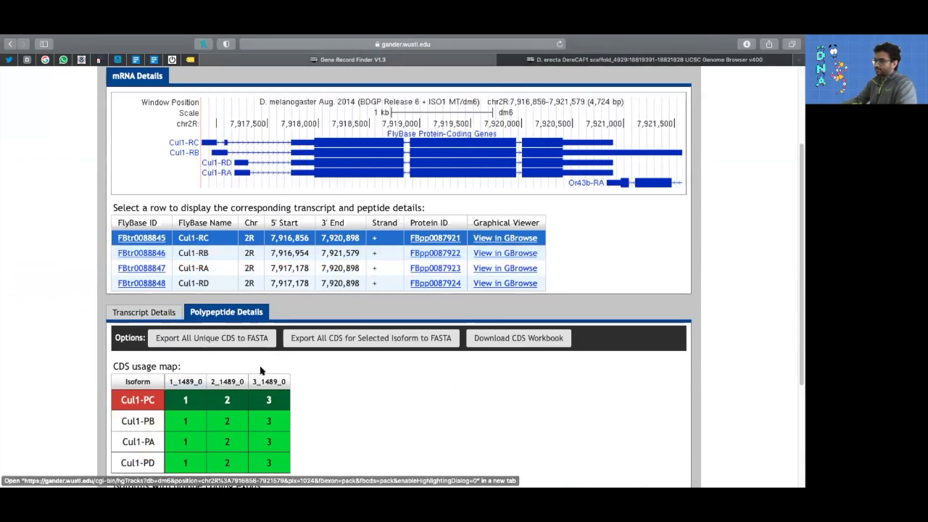
{"action": "scroll", "coordinate": [261, 370], "scroll_direction": "down", "scroll_amount": 2}
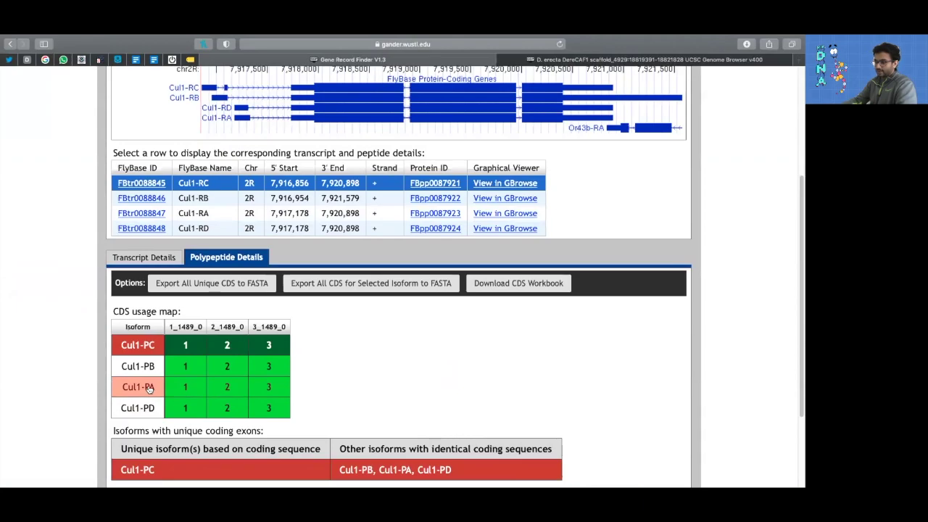
{"action": "key", "text": "ctrl+Left"}
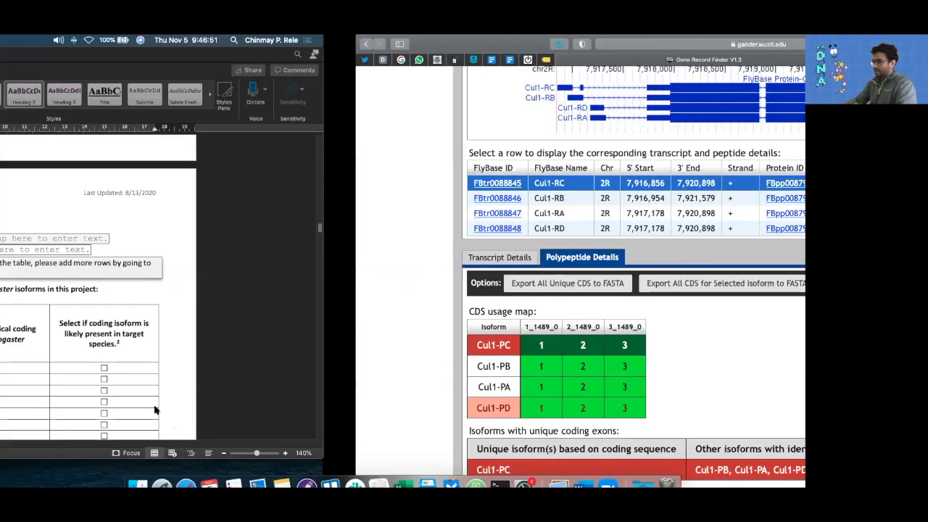
{"action": "left_click", "coordinate": [467, 240]}
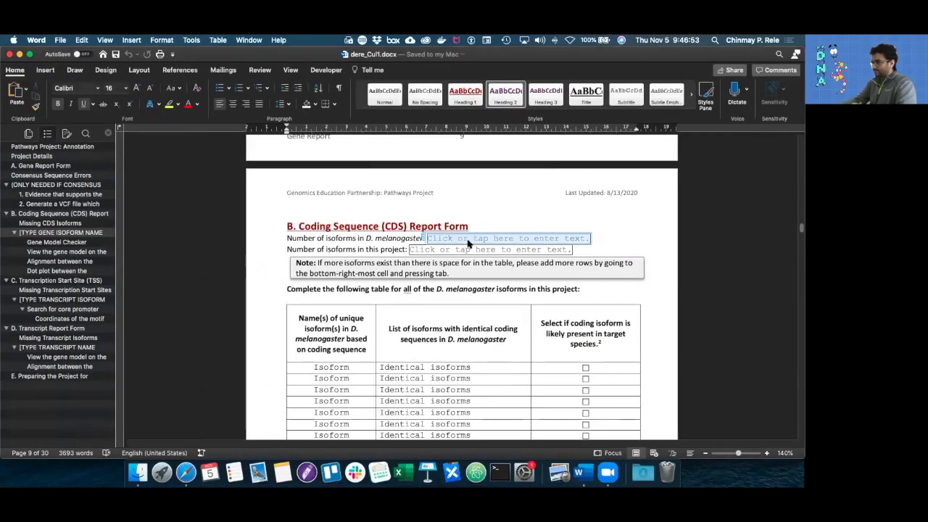
{"action": "type", "text": "4"}
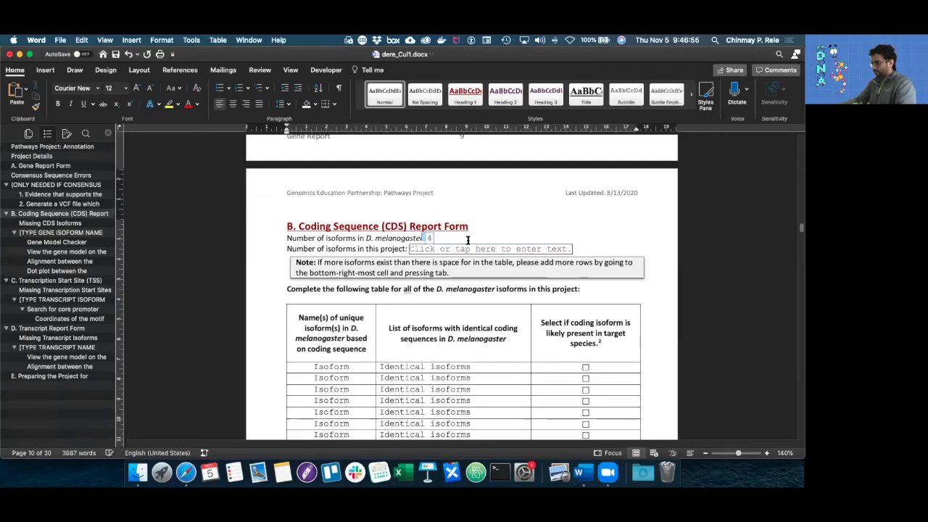
Review the Cul1 isoform models in the Gene Record Finder again and enter 4 as the number of isoforms in this project in Word.
{"action": "key", "text": "ctrl+Right"}
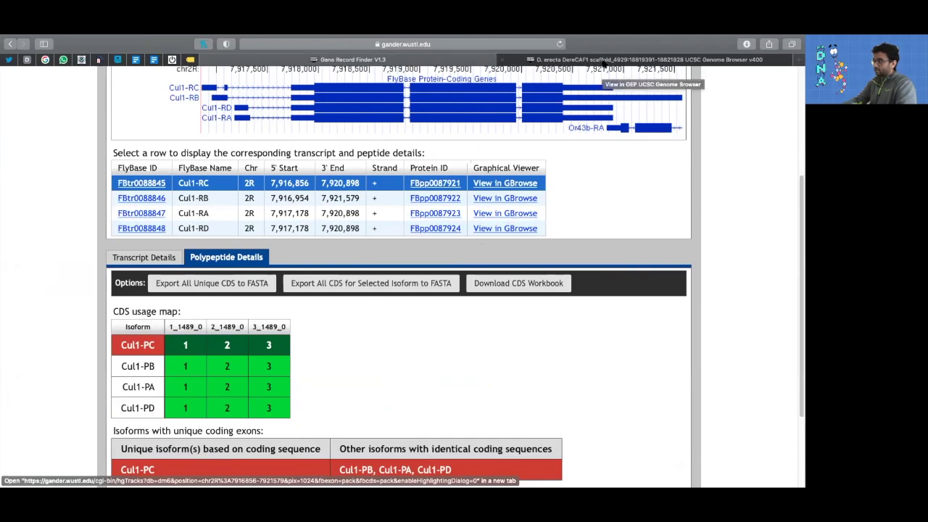
{"action": "mouse_move", "coordinate": [604, 64]}
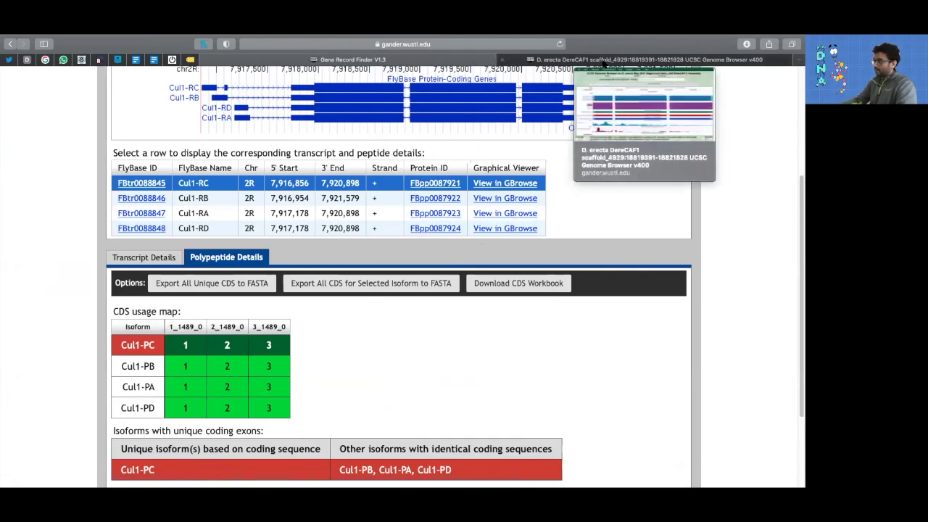
{"action": "scroll", "coordinate": [576, 239], "scroll_direction": "down", "scroll_amount": 2}
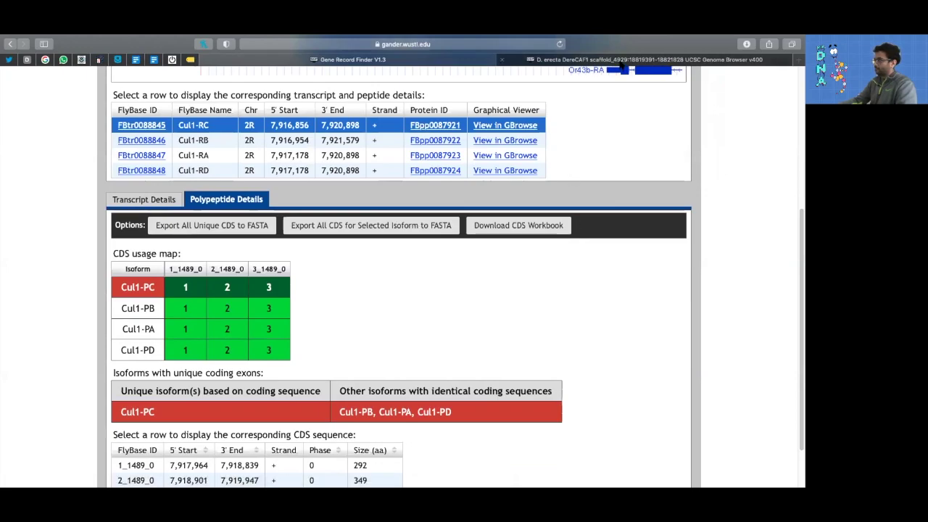
{"action": "scroll", "coordinate": [587, 229], "scroll_direction": "up", "scroll_amount": 4}
{"action": "scroll", "coordinate": [587, 229], "scroll_direction": "up", "scroll_amount": 1}
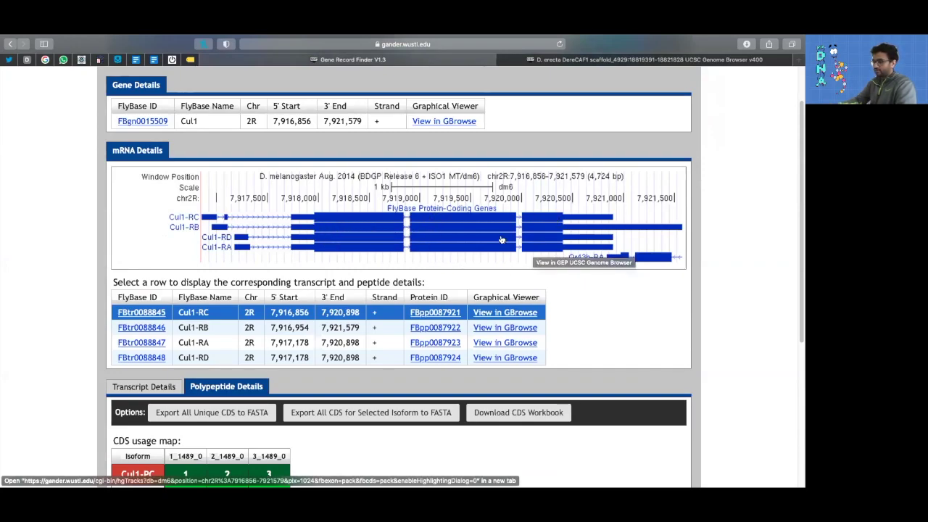
{"action": "key", "text": "ctrl+Left"}
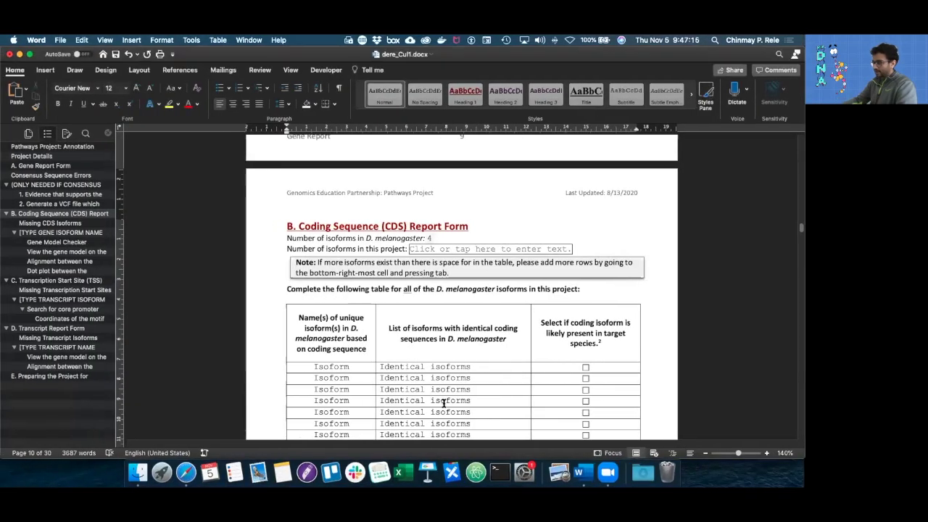
{"action": "left_click", "coordinate": [452, 238]}
{"action": "left_click", "coordinate": [438, 248]}
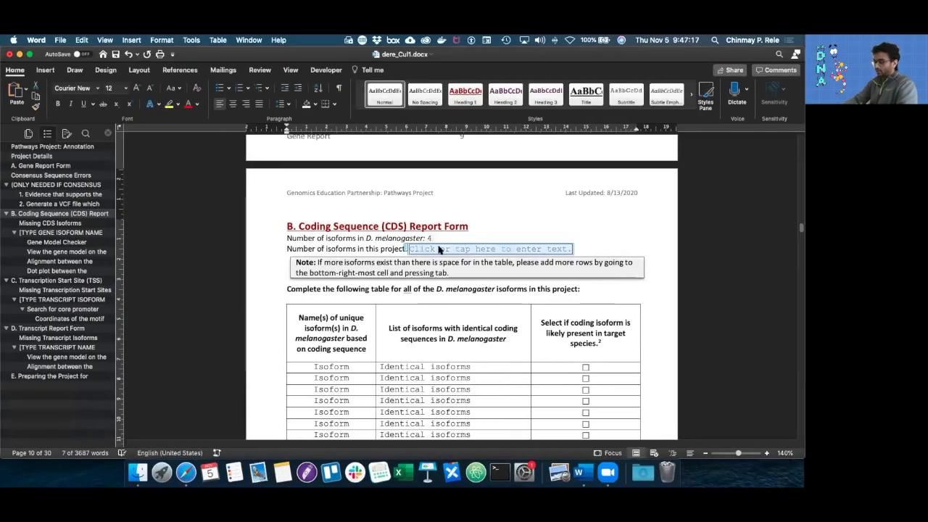
{"action": "type", "text": "4"}
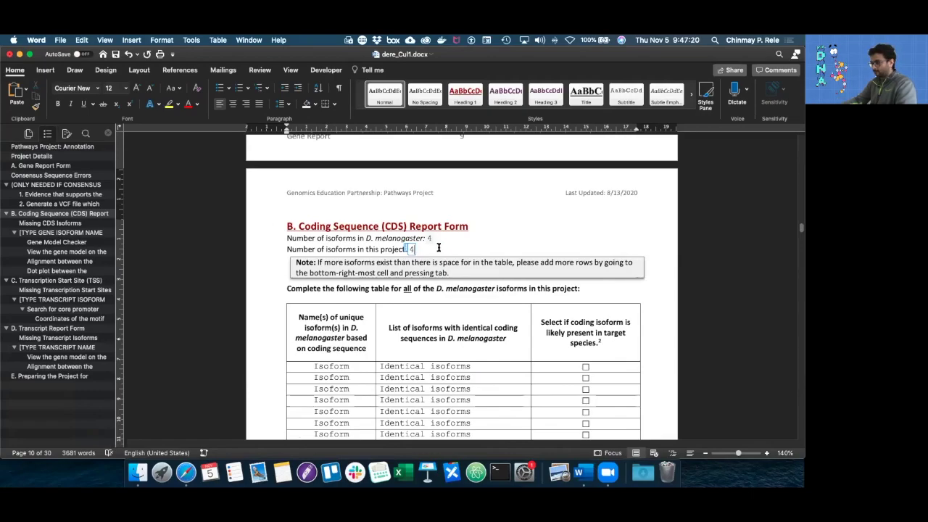
Compare the Word report's isoform table with the Gene Record Finder's list of Cul1 isoforms with unique coding exons.
{"action": "scroll", "coordinate": [471, 311], "scroll_direction": "down", "scroll_amount": 2}
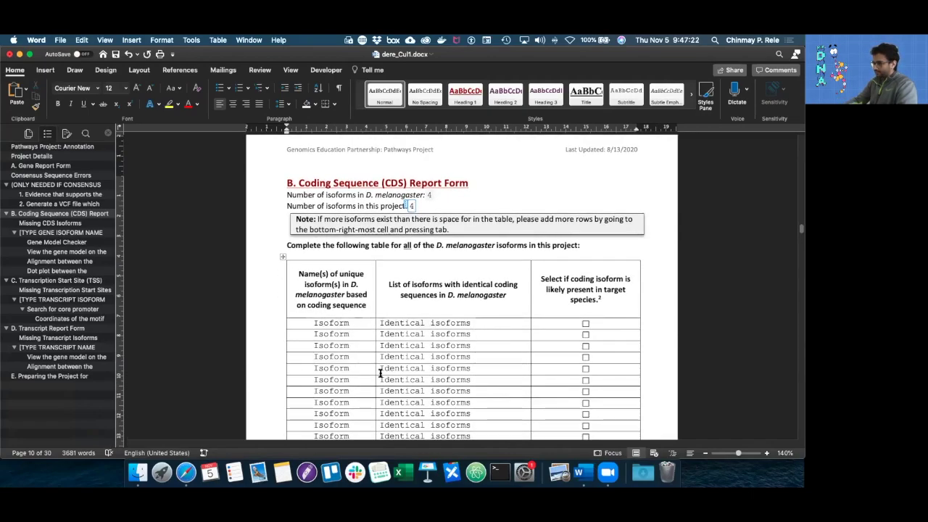
{"action": "key", "text": "ctrl+Right"}
{"action": "scroll", "coordinate": [477, 321], "scroll_direction": "down", "scroll_amount": 5}
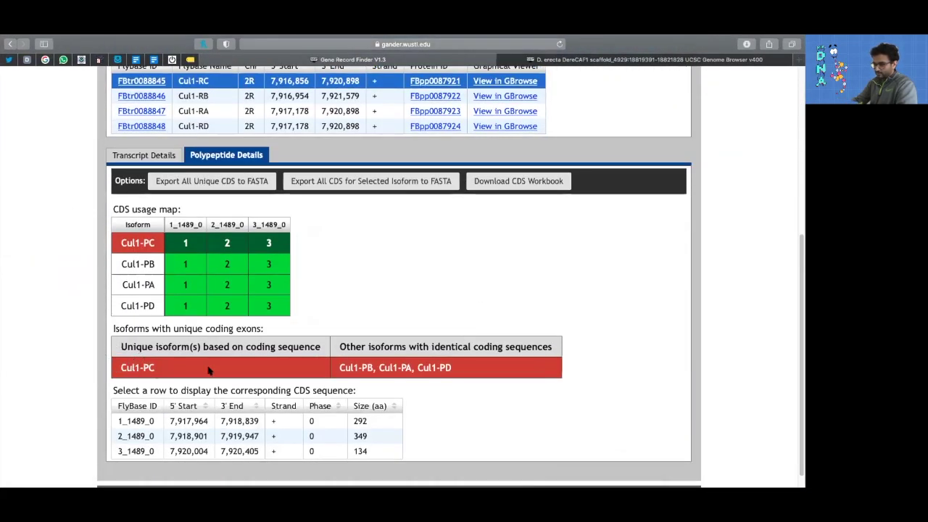
{"action": "left_click_drag", "start_coordinate": [338, 367], "coordinate": [455, 369]}
{"action": "left_click", "coordinate": [138, 368]}
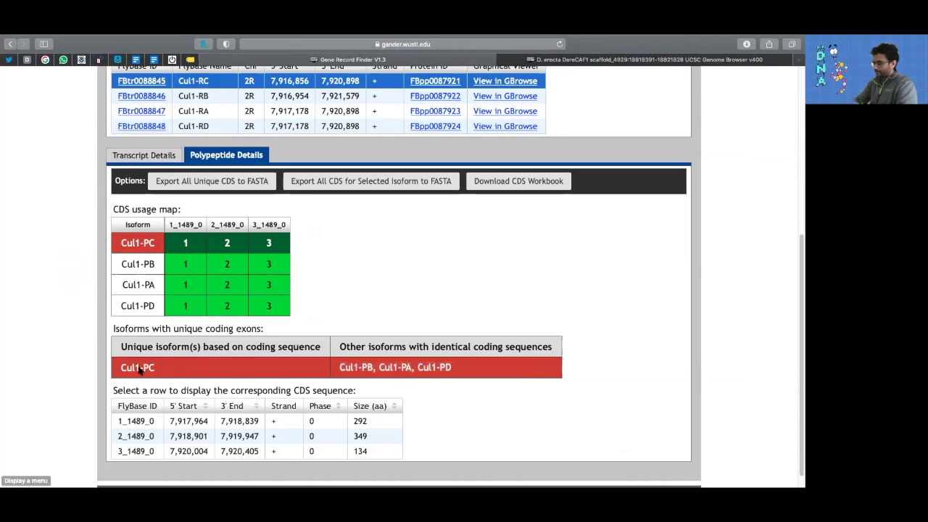
{"action": "key", "text": "ctrl+Left"}
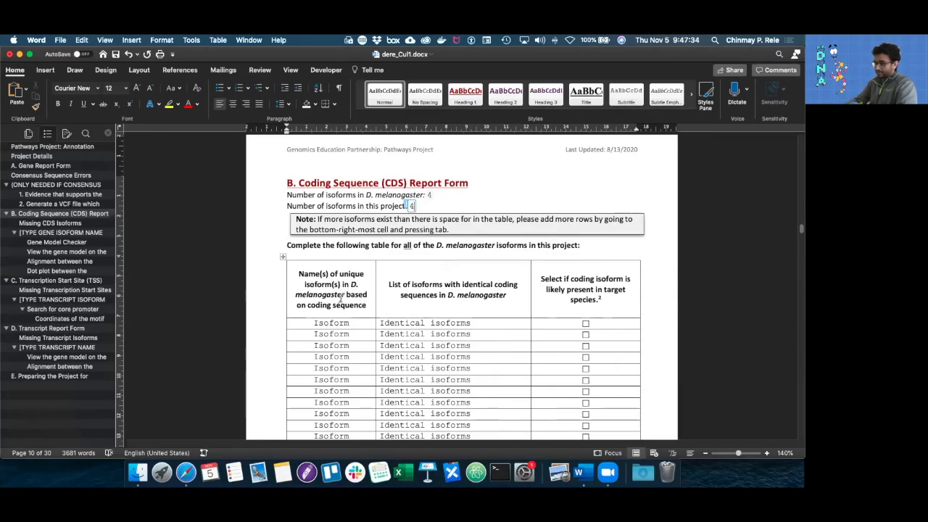
Return to the Gene Record Finder and compare the Cul1 transcript exon usage map with the polypeptide CDS usage map and gene models.
{"action": "key", "text": "super+Tab"}
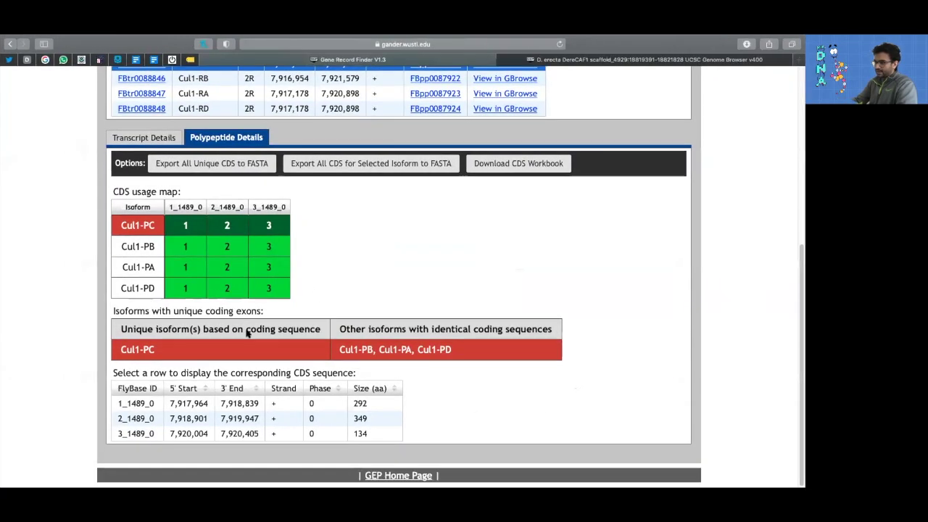
{"action": "left_click", "coordinate": [129, 147]}
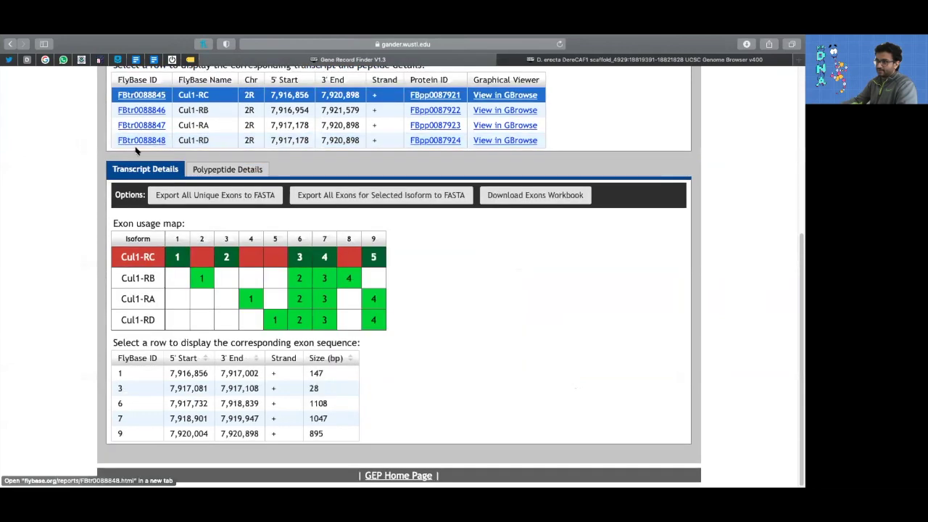
{"action": "left_click", "coordinate": [224, 173]}
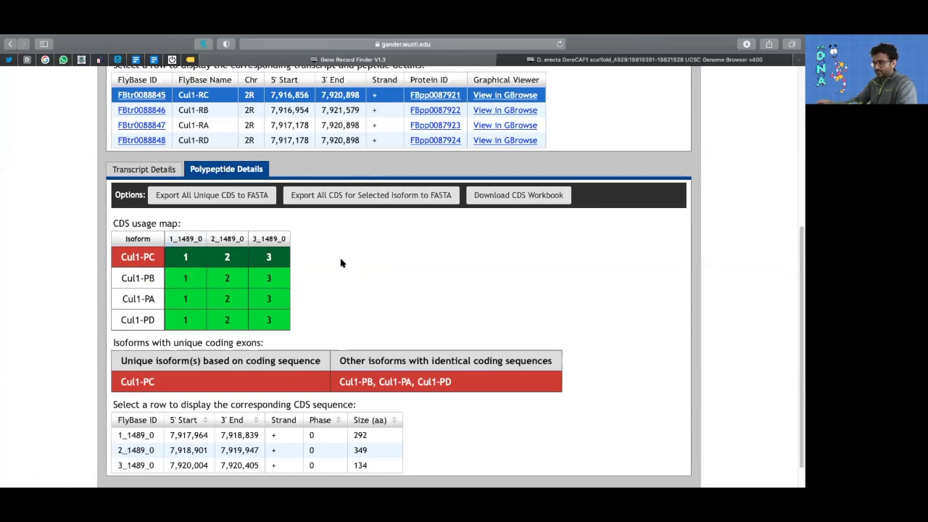
{"action": "left_click", "coordinate": [148, 171]}
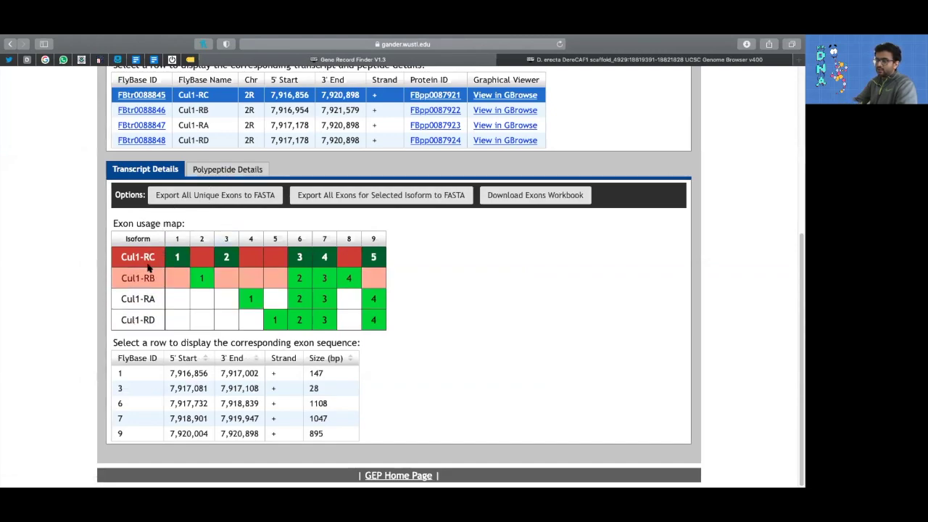
{"action": "left_click", "coordinate": [204, 174]}
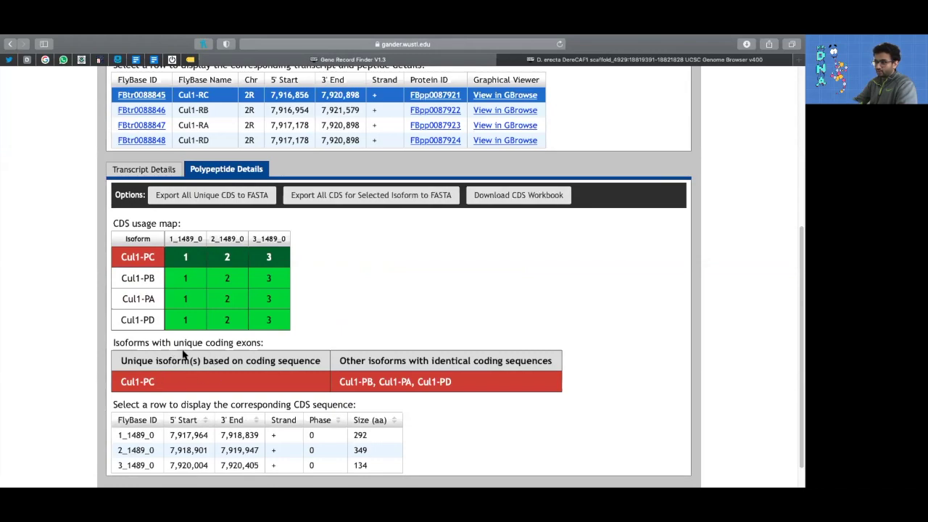
{"action": "left_click", "coordinate": [150, 174]}
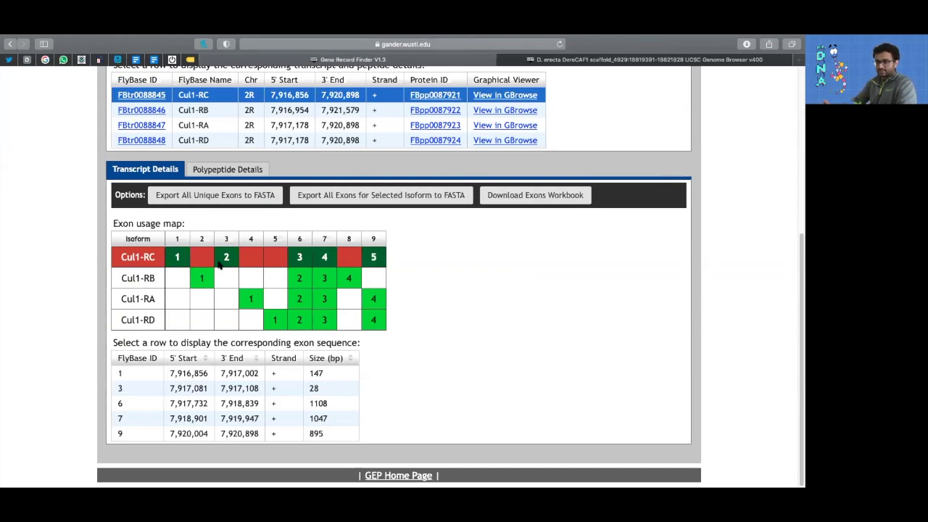
{"action": "scroll", "coordinate": [219, 265], "scroll_direction": "up", "scroll_amount": 5}
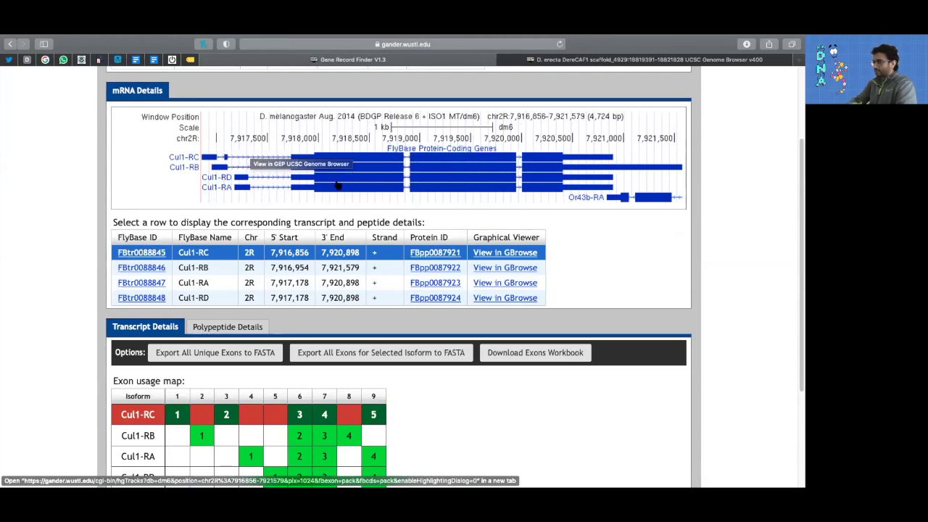
{"action": "scroll", "coordinate": [487, 232], "scroll_direction": "down", "scroll_amount": 3}
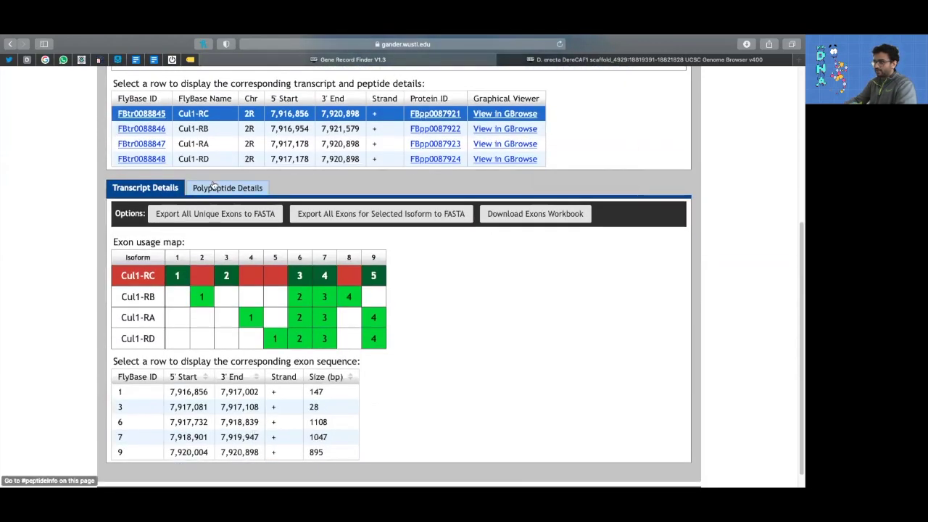
Copy the unique isoform Cul1-PC from the Gene Record Finder's polypeptide details into the Word table's first isoform cell as text only.
{"action": "left_click", "coordinate": [226, 188]}
{"action": "scroll", "coordinate": [308, 390], "scroll_direction": "down", "scroll_amount": 1}
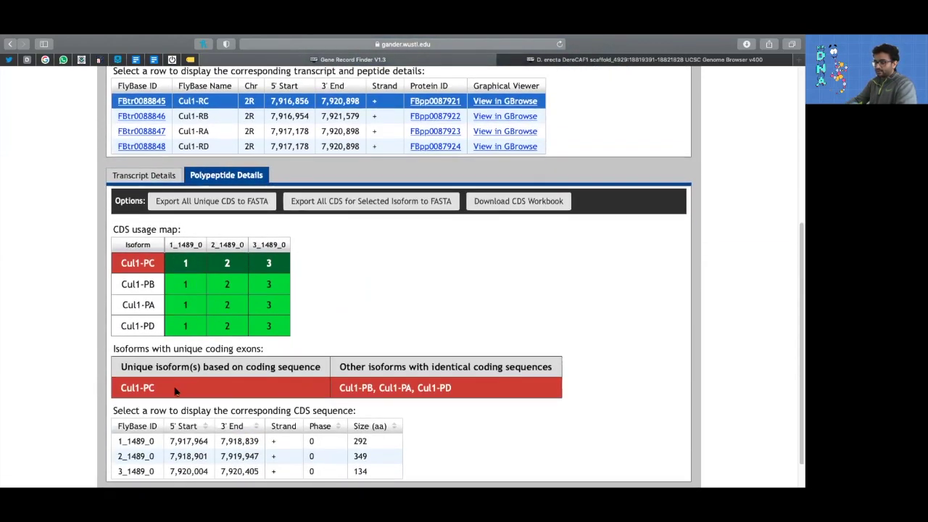
{"action": "left_click_drag", "start_coordinate": [120, 386], "coordinate": [157, 388]}
{"action": "key", "text": "super+c"}
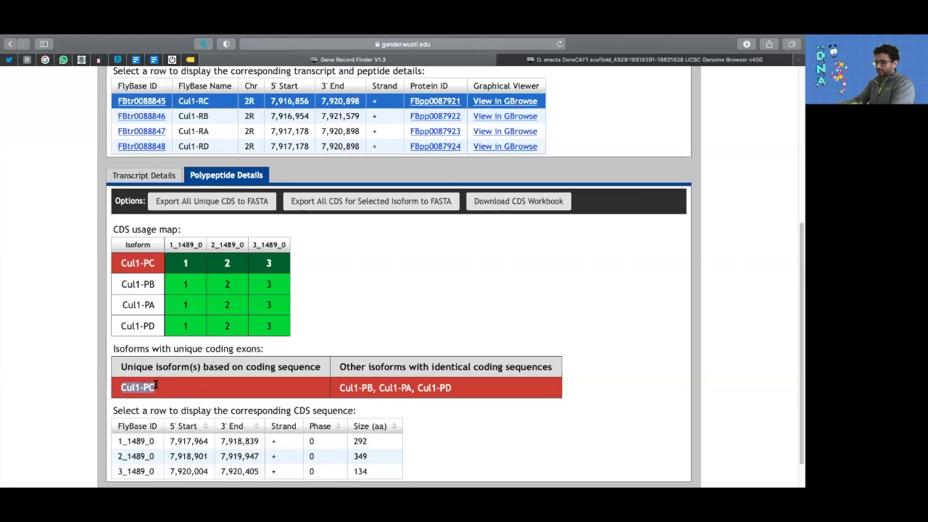
{"action": "key", "text": "super+Tab"}
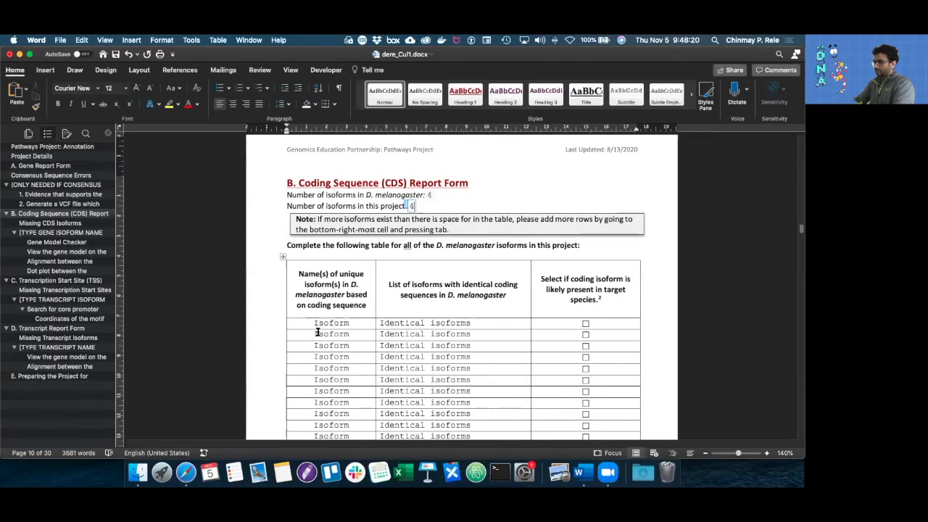
{"action": "double_click", "coordinate": [327, 323]}
{"action": "key", "text": "super+v"}
{"action": "left_click", "coordinate": [354, 335]}
{"action": "left_click", "coordinate": [380, 366]}
Copy Cul1-PB, Cul1-PA, Cul1-PD from the Gene Record Finder and replace the first row's identical isoforms placeholder in Word with them as text only.
{"action": "key", "text": "super+Tab"}
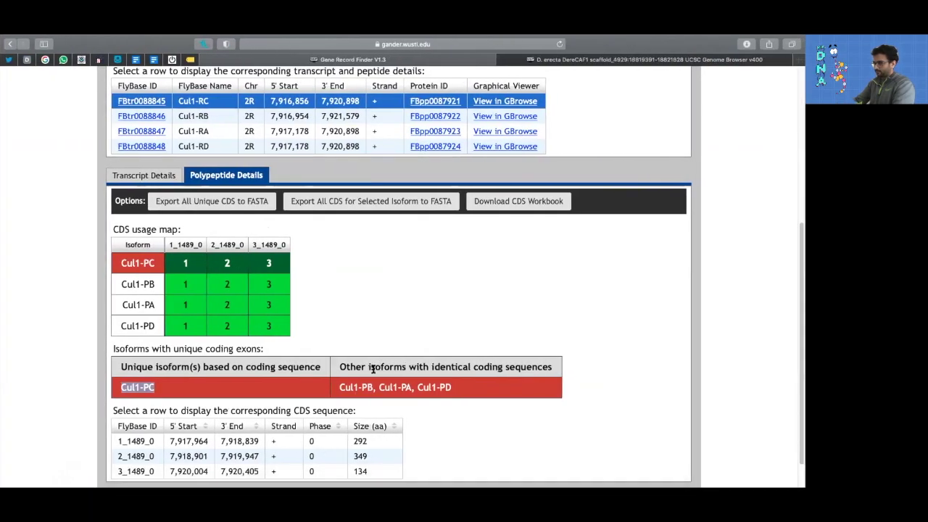
{"action": "left_click_drag", "start_coordinate": [340, 390], "coordinate": [446, 389]}
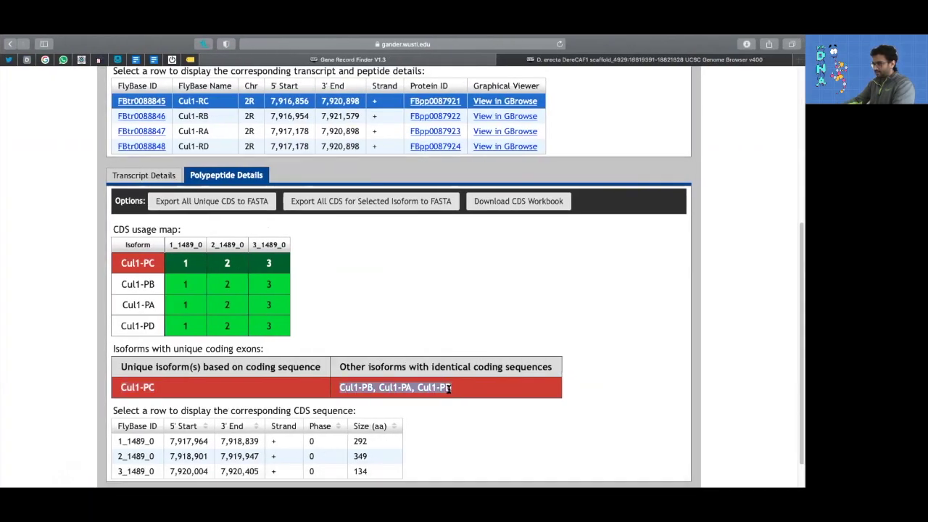
{"action": "key", "text": "super+c"}
{"action": "key", "text": "super+Tab"}
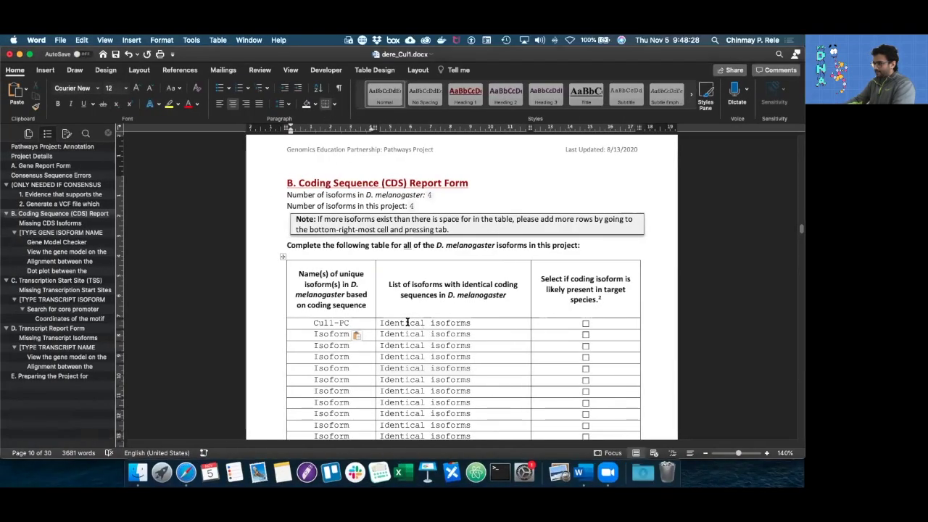
{"action": "left_click", "coordinate": [408, 322]}
{"action": "double_click", "coordinate": [408, 322]}
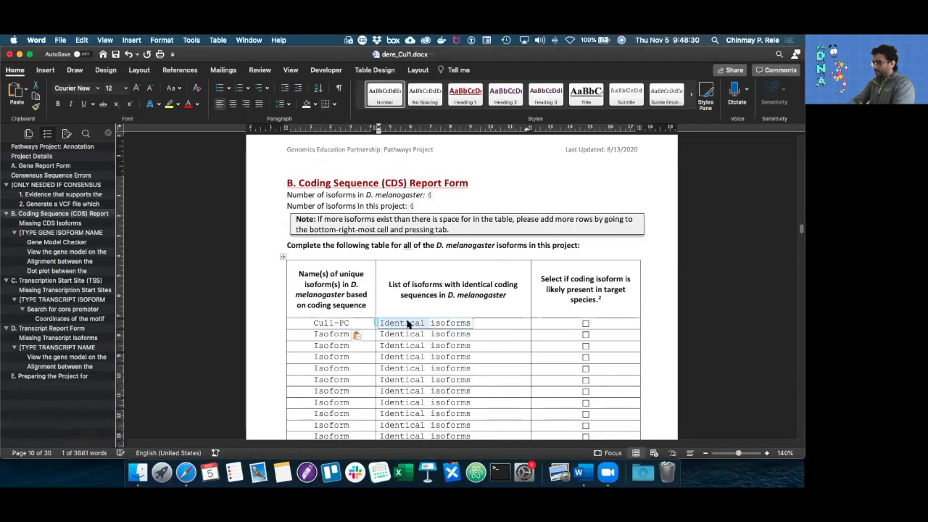
{"action": "key", "text": "Delete"}
{"action": "key", "text": "Delete"}
{"action": "key", "text": "Delete"}
{"action": "key", "text": "Delete"}
{"action": "key", "text": "Delete"}
{"action": "key", "text": "Delete"}
{"action": "key", "text": "Delete"}
{"action": "key", "text": "Delete"}
{"action": "key", "text": "Delete"}
{"action": "key", "text": "Delete"}
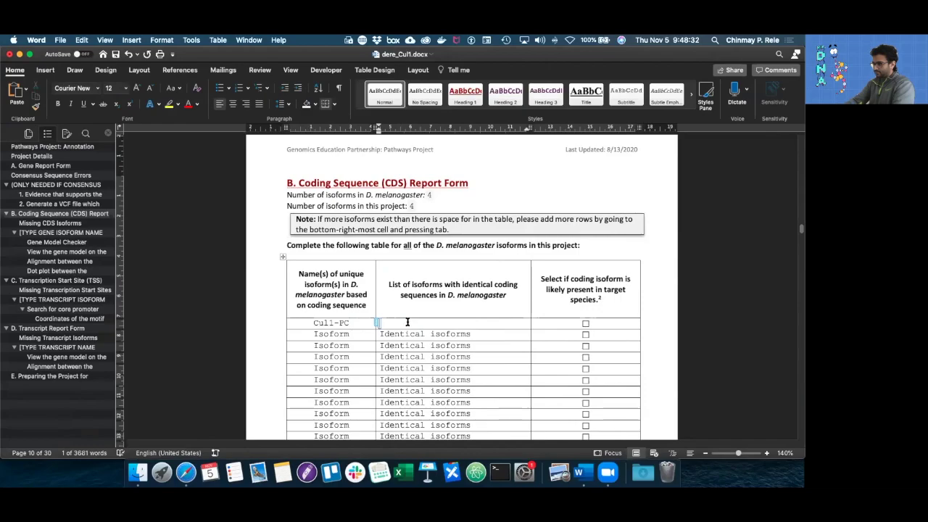
{"action": "key", "text": "super+v"}
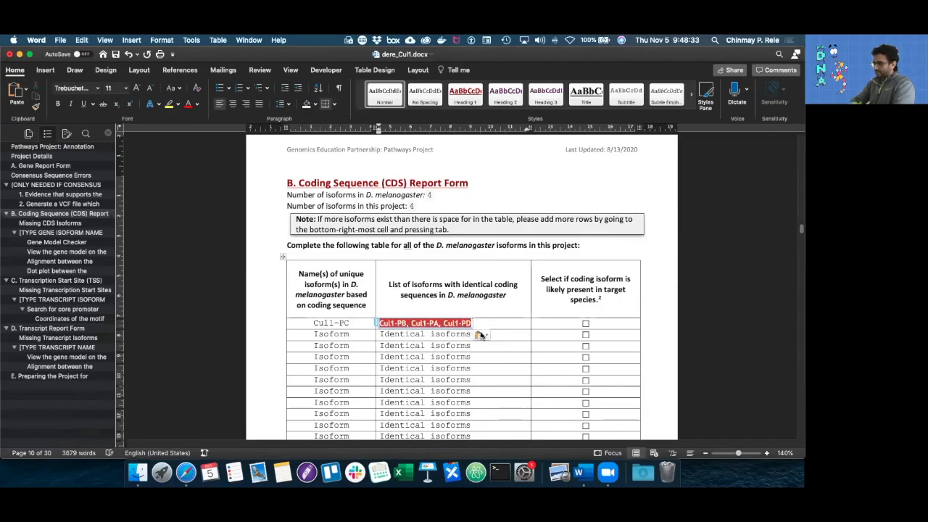
{"action": "left_click", "coordinate": [481, 335]}
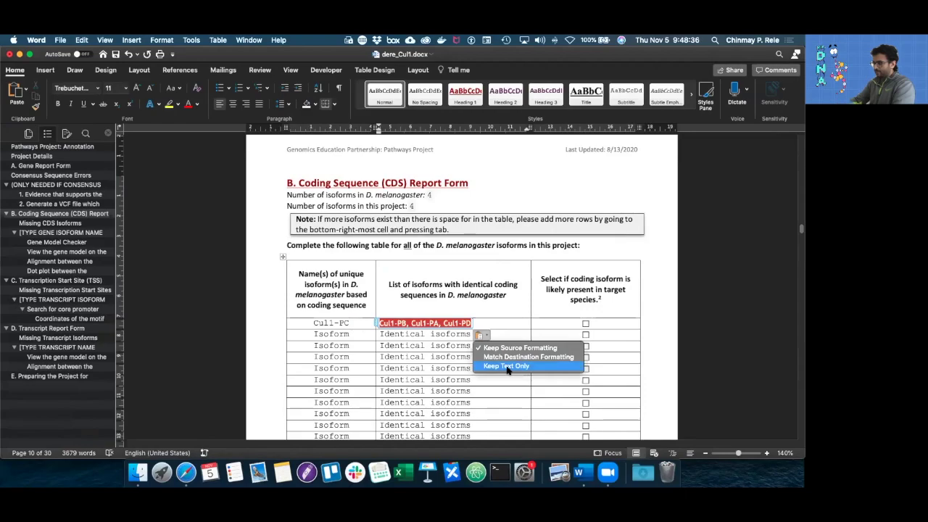
{"action": "left_click", "coordinate": [507, 366]}
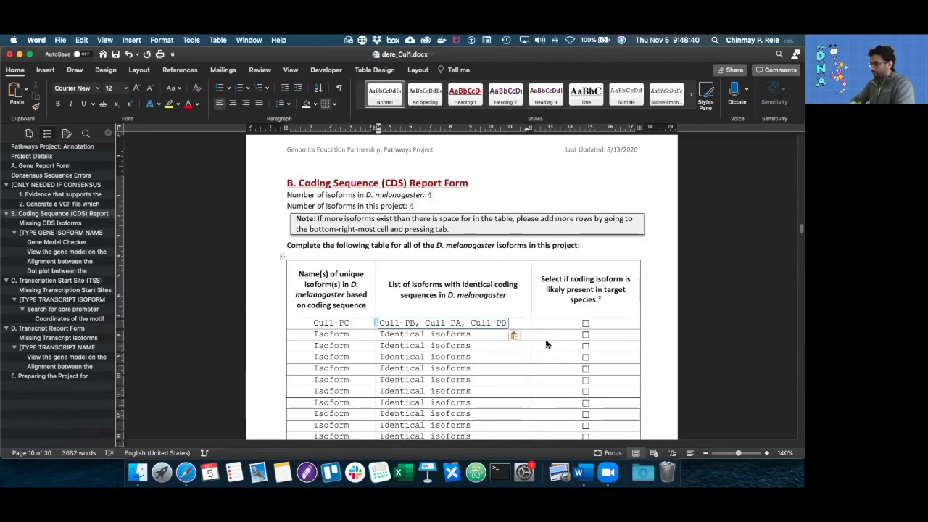
Check the Cul1 alignments in the D. erecta genome browser zoomed out 1.5x and mark Cul1-PC as likely present in the Word table.
{"action": "left_click_drag", "start_coordinate": [540, 278], "coordinate": [592, 311]}
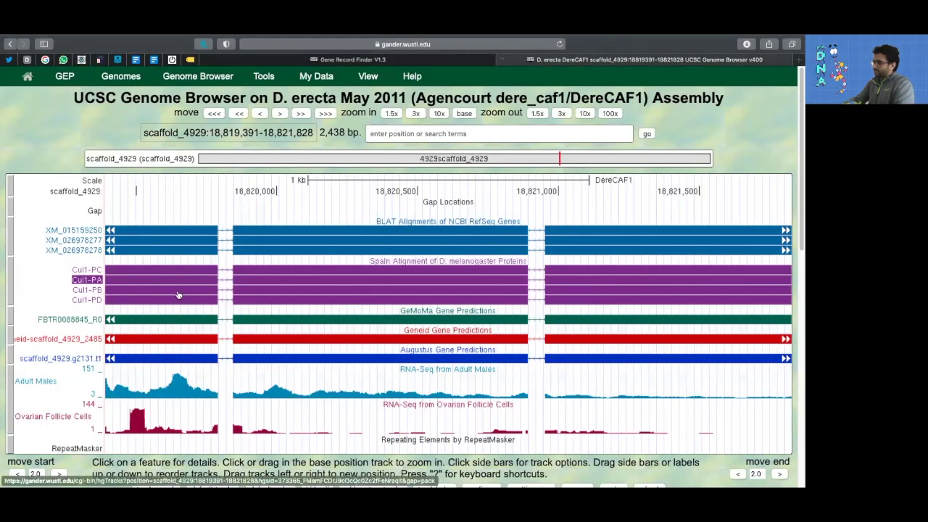
{"action": "left_click", "coordinate": [537, 113]}
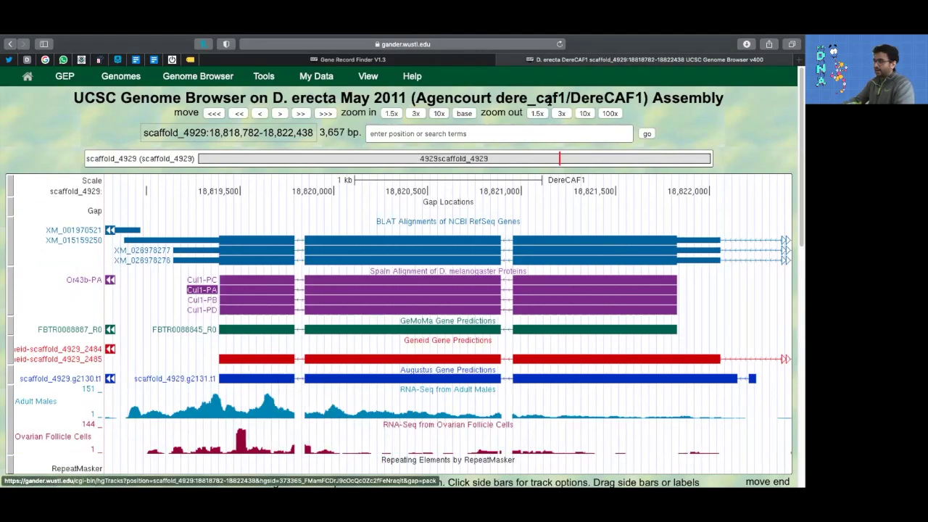
{"action": "mouse_move", "coordinate": [428, 74]}
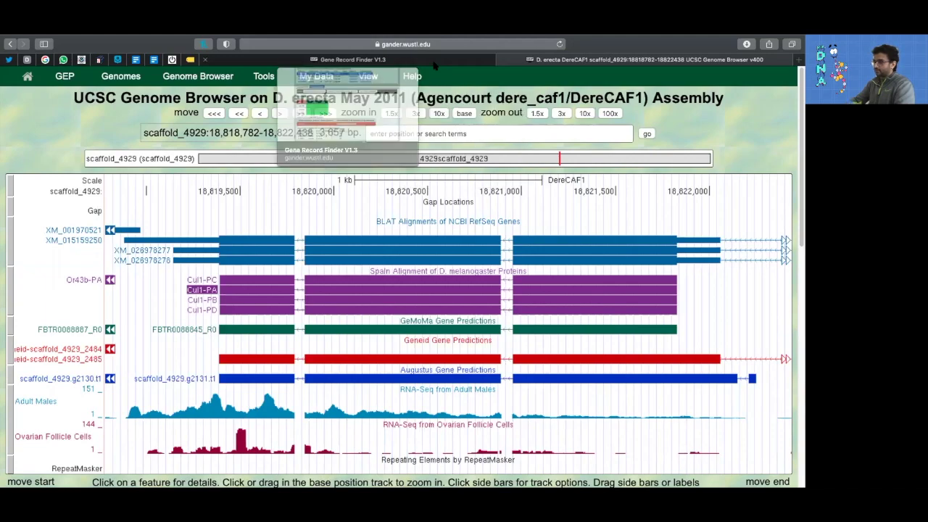
{"action": "key", "text": "ctrl+Left"}
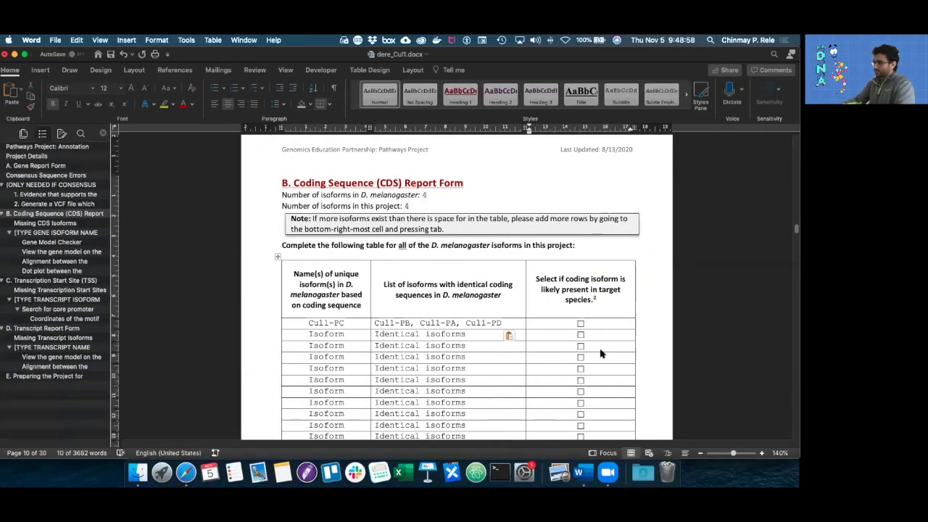
{"action": "left_click", "coordinate": [586, 322]}
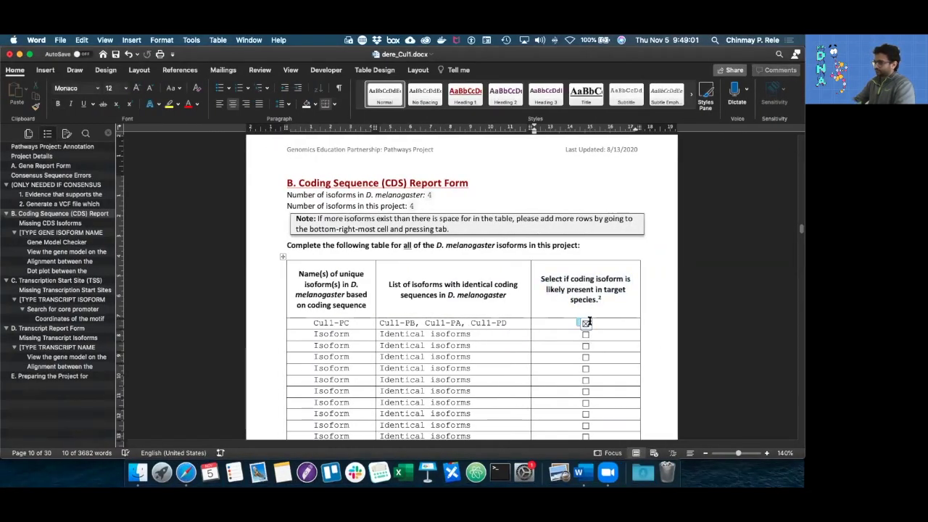
Review the genome browser evidence and answer No in Word on distinct protein coding isoforms not found in D. melanogaster.
{"action": "scroll", "coordinate": [473, 340], "scroll_direction": "down", "scroll_amount": 2}
{"action": "scroll", "coordinate": [473, 341], "scroll_direction": "down", "scroll_amount": 2}
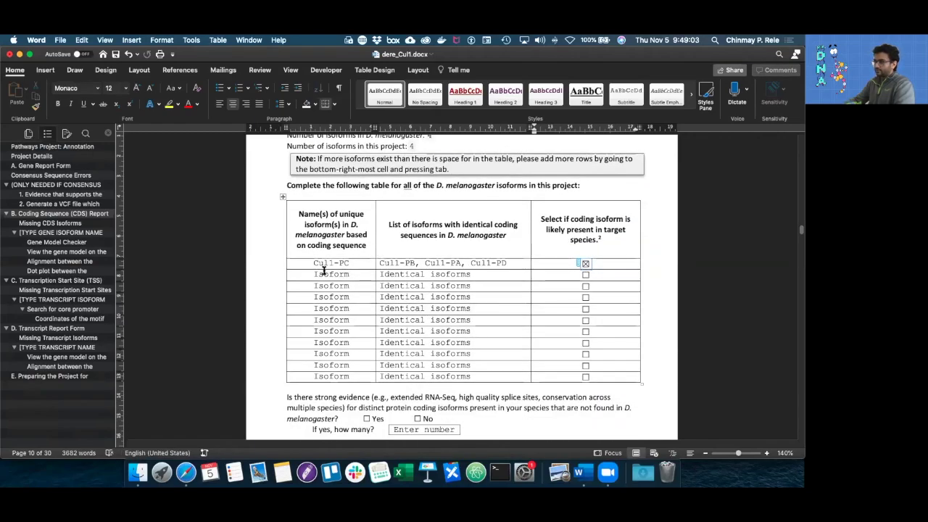
{"action": "left_click_drag", "start_coordinate": [312, 274], "coordinate": [569, 382]}
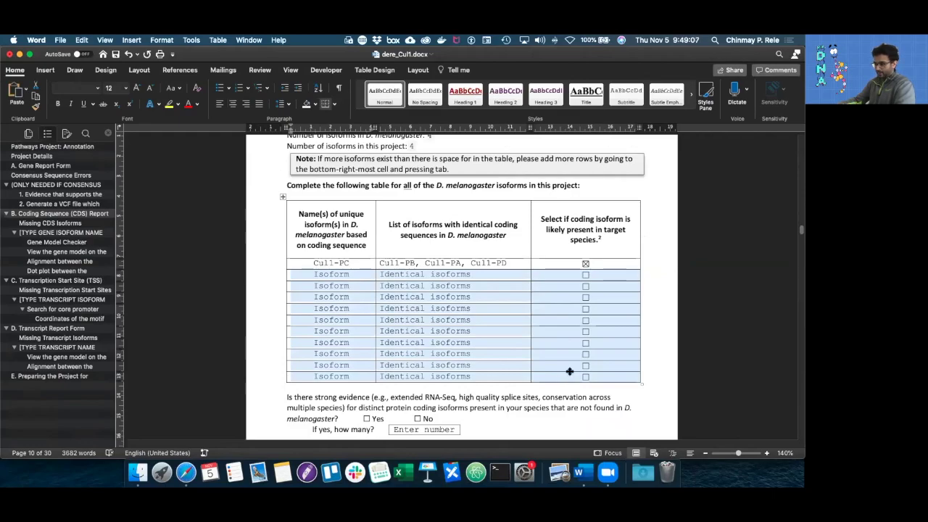
{"action": "scroll", "coordinate": [537, 341], "scroll_direction": "down", "scroll_amount": 4}
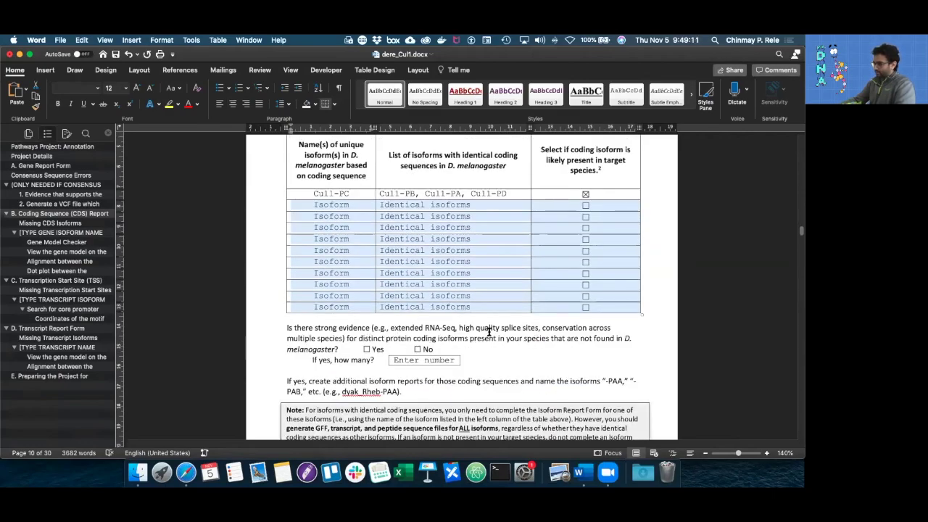
{"action": "left_click_drag", "start_coordinate": [356, 337], "coordinate": [479, 338]}
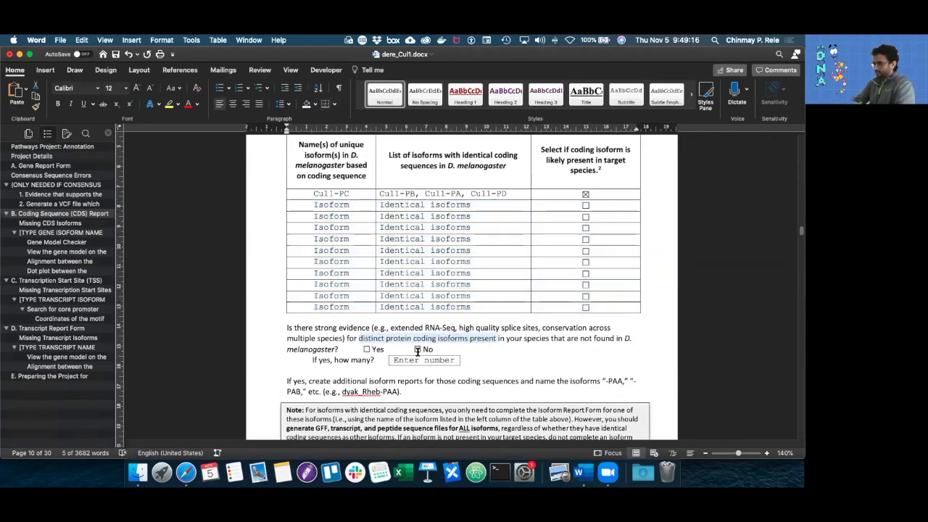
{"action": "key", "text": "ctrl+Right"}
{"action": "scroll", "coordinate": [377, 317], "scroll_direction": "down", "scroll_amount": 1}
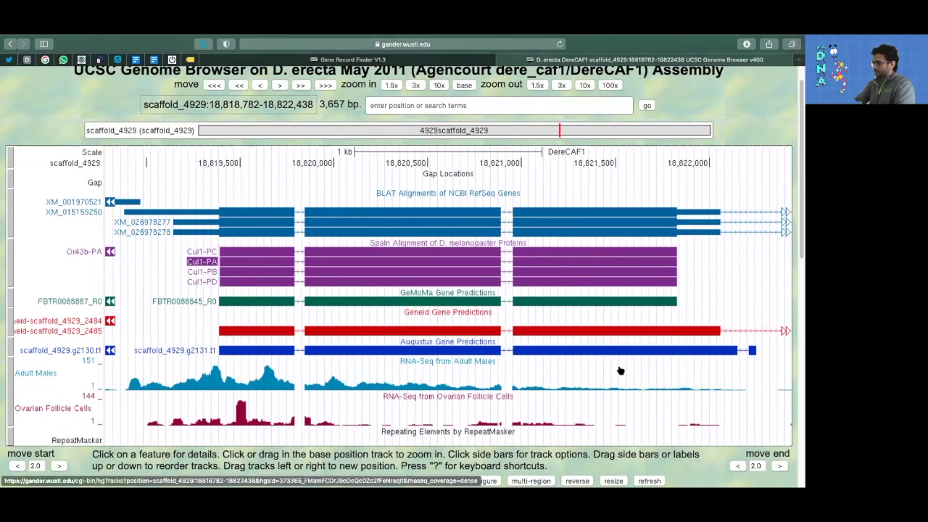
{"action": "key", "text": "ctrl+Left"}
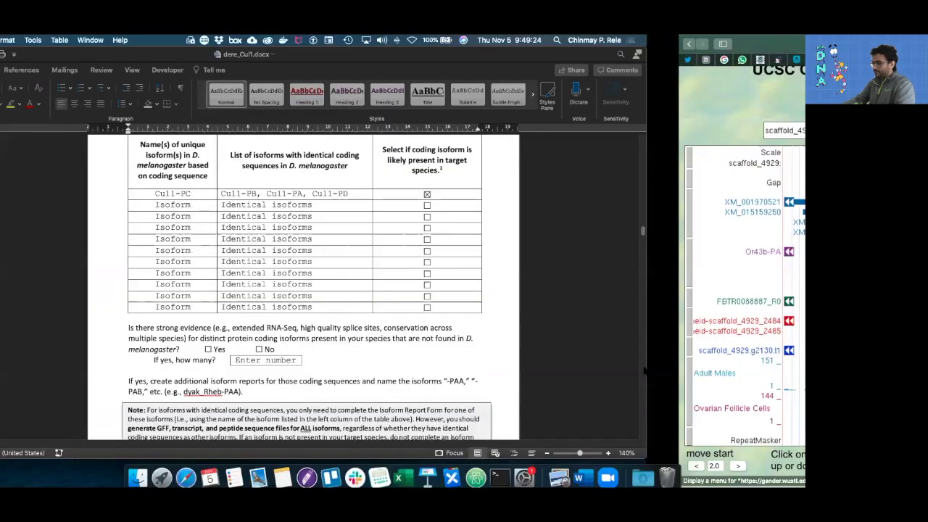
{"action": "left_click", "coordinate": [418, 349]}
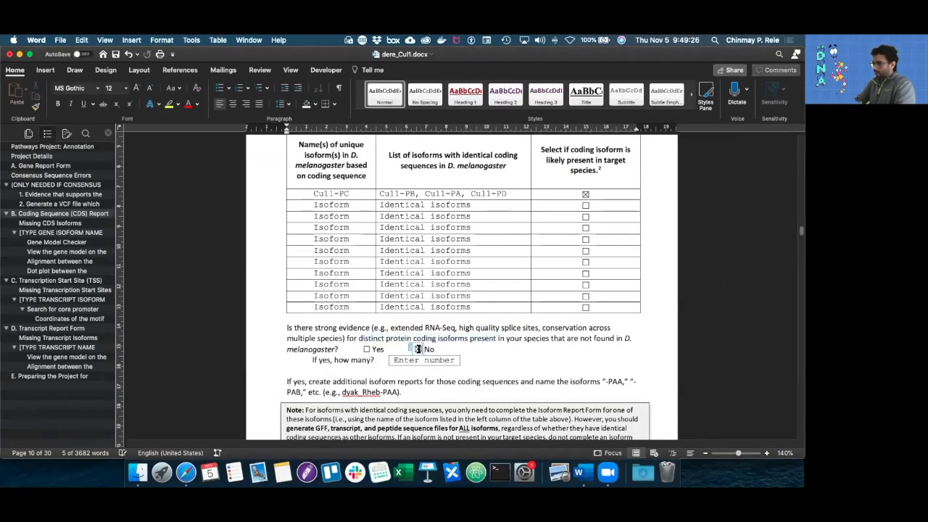
For the report's Missing CDS Isoforms question, compare the Cul1 isoforms in the Gene Record Finder with the D. erecta genome browser alignments.
{"action": "scroll", "coordinate": [496, 368], "scroll_direction": "down", "scroll_amount": 8}
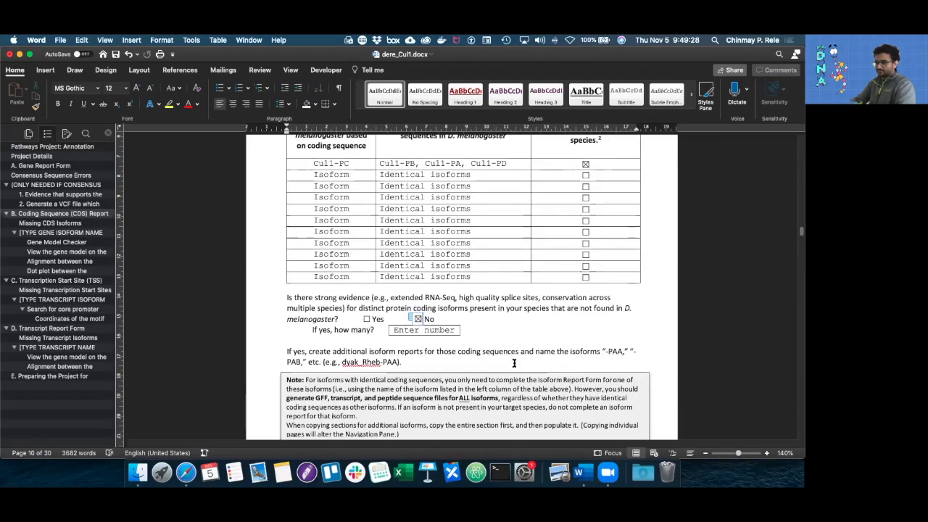
{"action": "scroll", "coordinate": [514, 364], "scroll_direction": "down", "scroll_amount": 3}
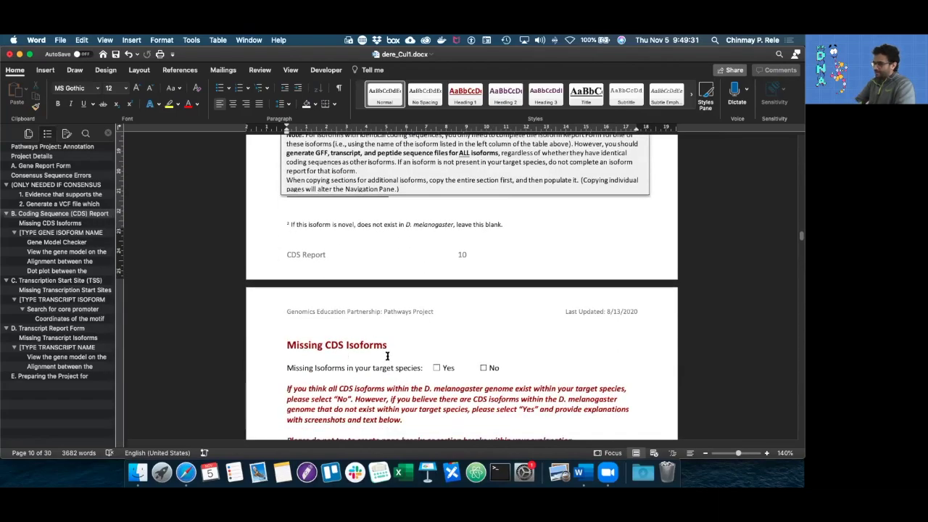
{"action": "scroll", "coordinate": [384, 352], "scroll_direction": "down", "scroll_amount": 1}
{"action": "key", "text": "ctrl+Right"}
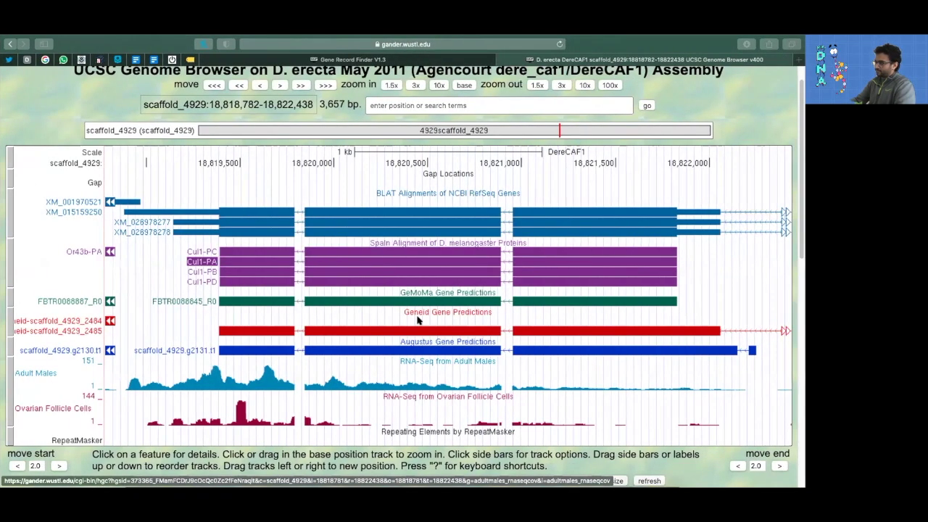
{"action": "left_click", "coordinate": [361, 60]}
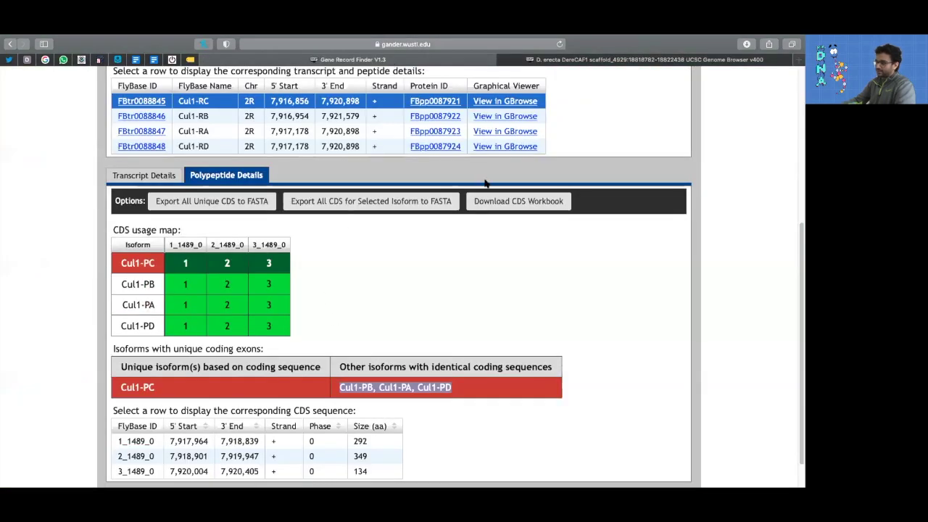
{"action": "left_click", "coordinate": [581, 95]}
{"action": "left_click", "coordinate": [589, 58]}
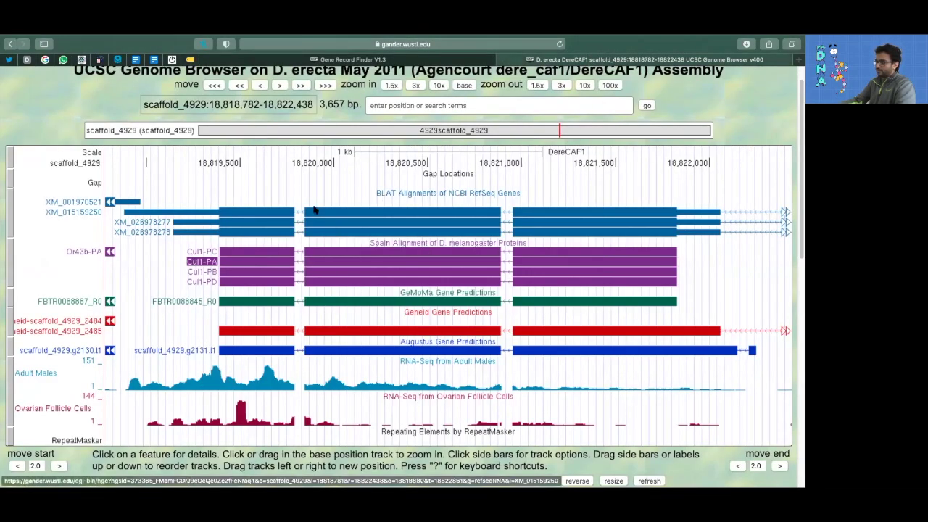
{"action": "key", "text": "super+Tab"}
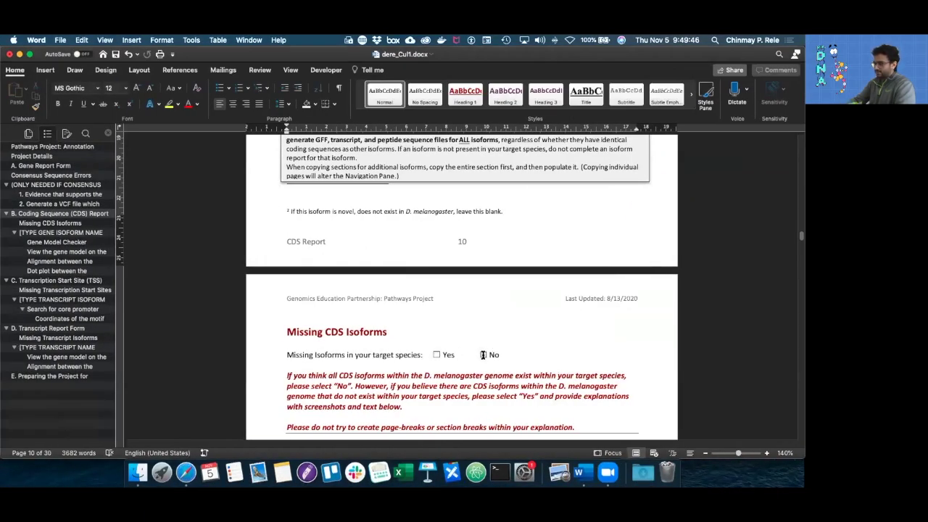
Examine the blank Coding Isoform Report Form in Word, from the Gene Model Checker Checklist through the dot plot section.
{"action": "scroll", "coordinate": [483, 354], "scroll_direction": "down", "scroll_amount": 20}
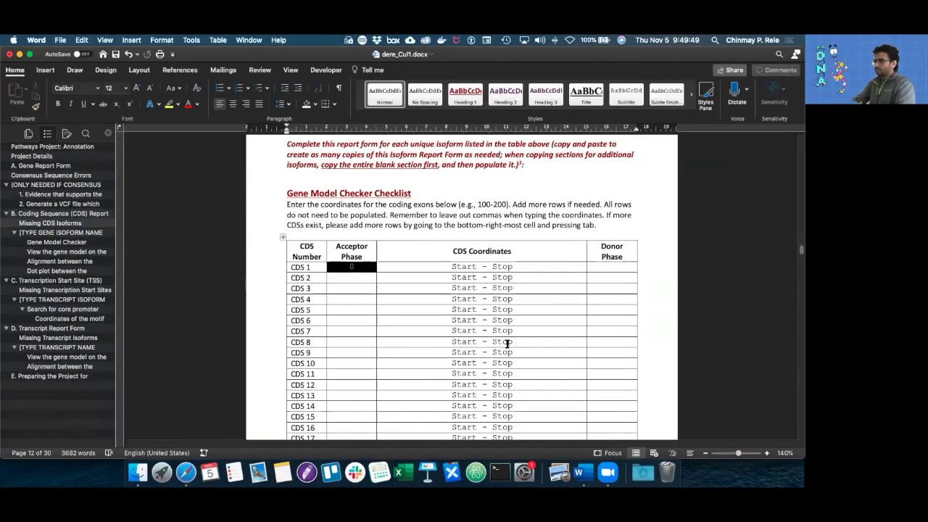
{"action": "scroll", "coordinate": [508, 344], "scroll_direction": "up", "scroll_amount": 2}
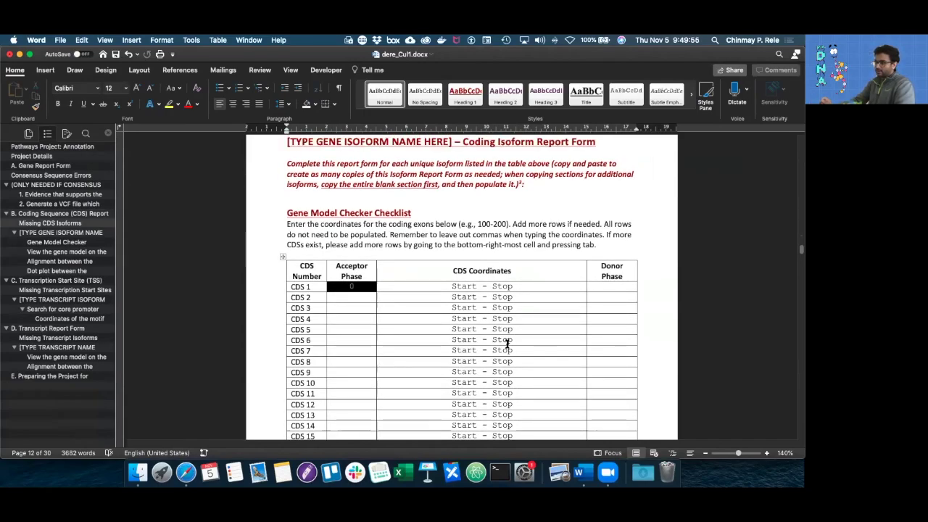
{"action": "left_click_drag", "start_coordinate": [271, 149], "coordinate": [517, 348]}
{"action": "scroll", "coordinate": [517, 348], "scroll_direction": "down", "scroll_amount": 20}
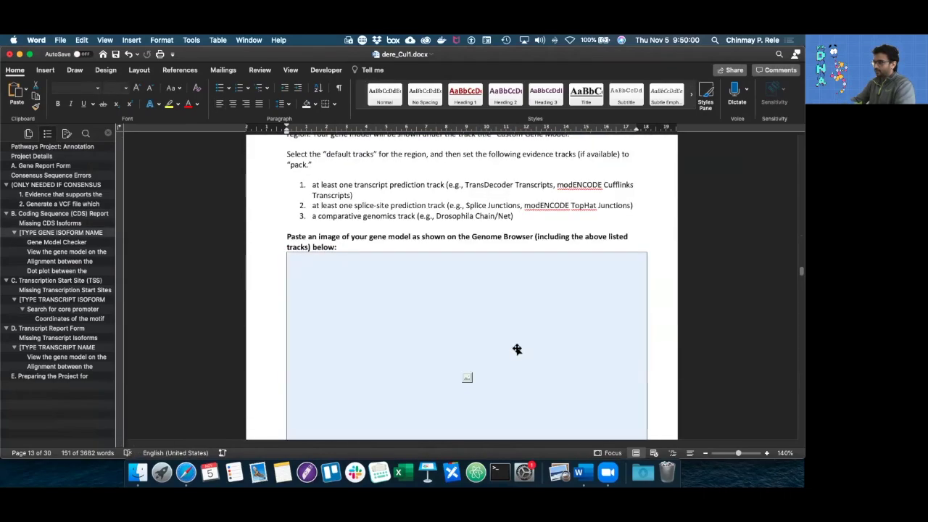
{"action": "scroll", "coordinate": [517, 348], "scroll_direction": "down", "scroll_amount": 15}
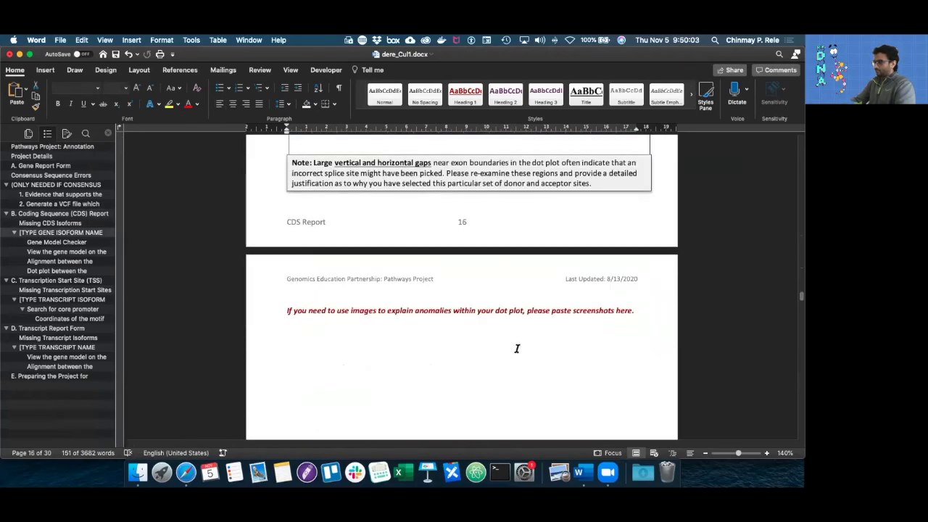
{"action": "scroll", "coordinate": [377, 306], "scroll_direction": "up", "scroll_amount": 2}
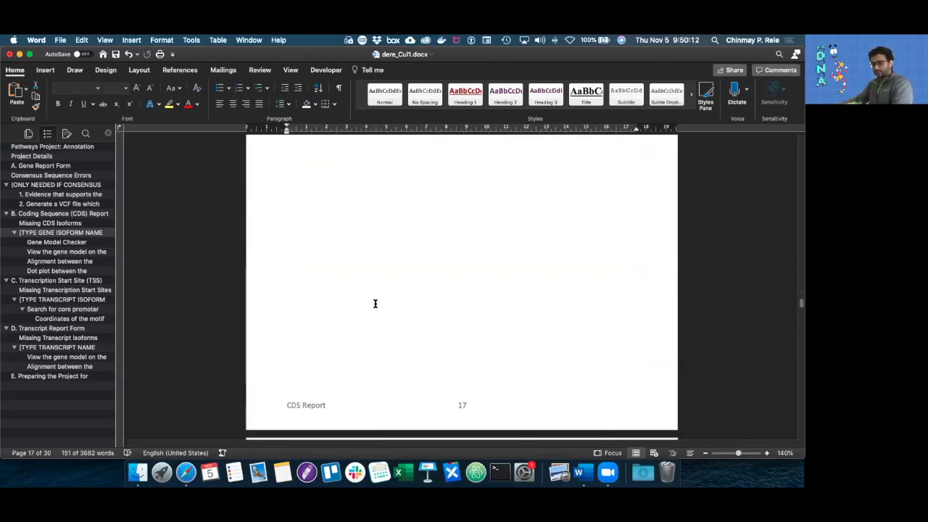
{"action": "scroll", "coordinate": [375, 304], "scroll_direction": "up", "scroll_amount": 2}
{"action": "scroll", "coordinate": [375, 303], "scroll_direction": "up", "scroll_amount": 15}
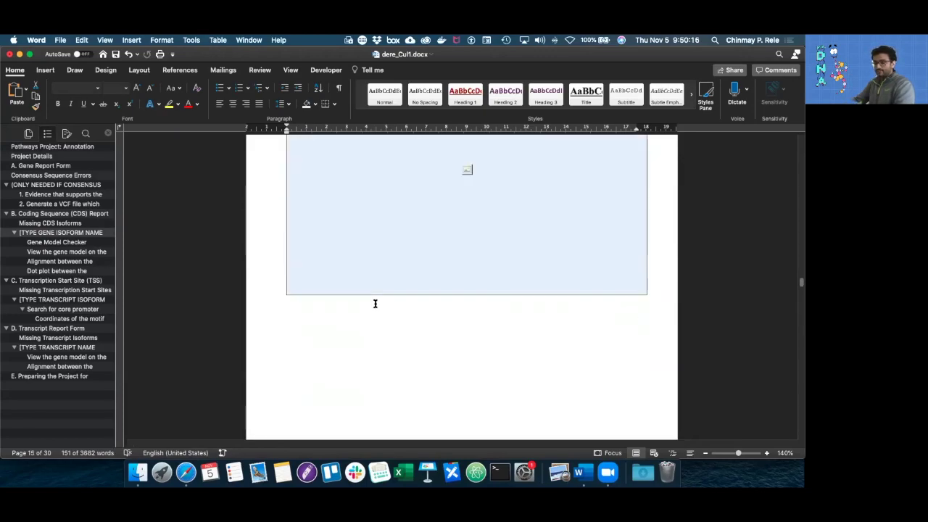
Return to the Coding Isoform Report Form heading and select its gene isoform name placeholder.
{"action": "scroll", "coordinate": [375, 303], "scroll_direction": "up", "scroll_amount": 10}
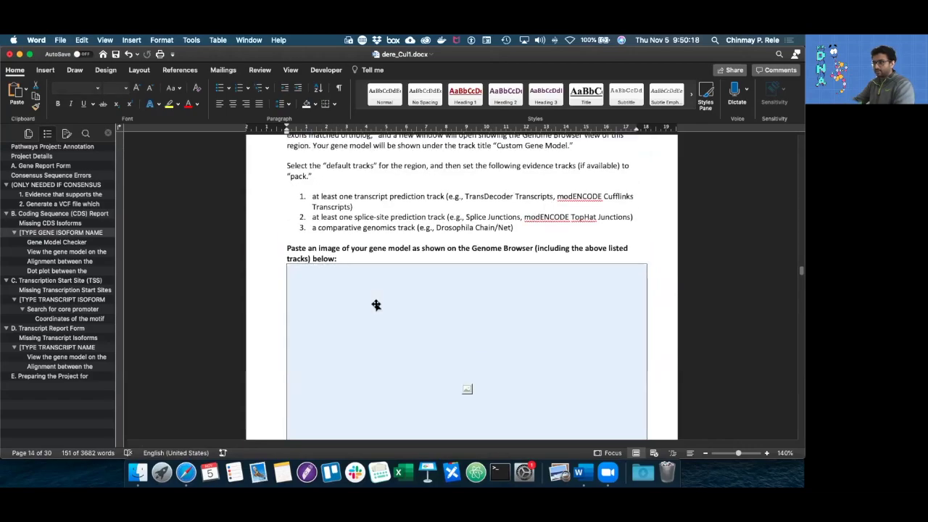
{"action": "scroll", "coordinate": [375, 303], "scroll_direction": "up", "scroll_amount": 15}
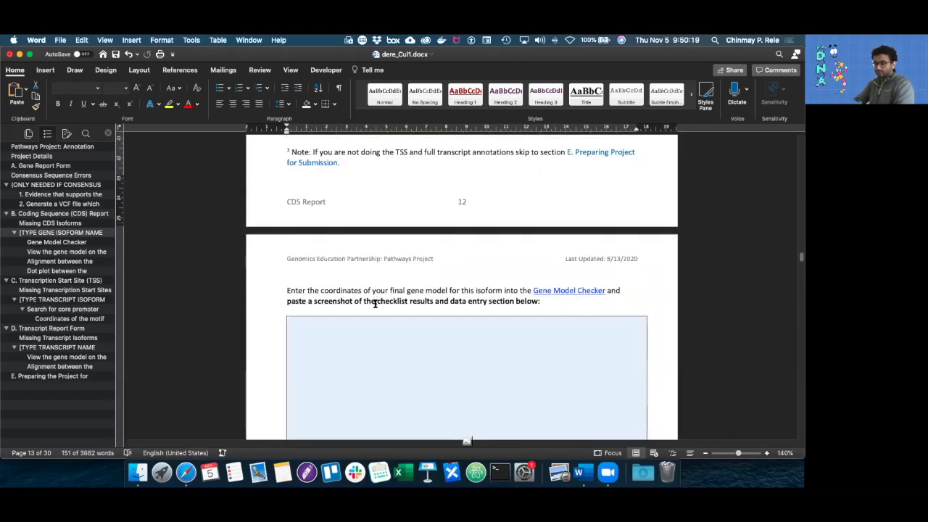
{"action": "scroll", "coordinate": [375, 303], "scroll_direction": "up", "scroll_amount": 3}
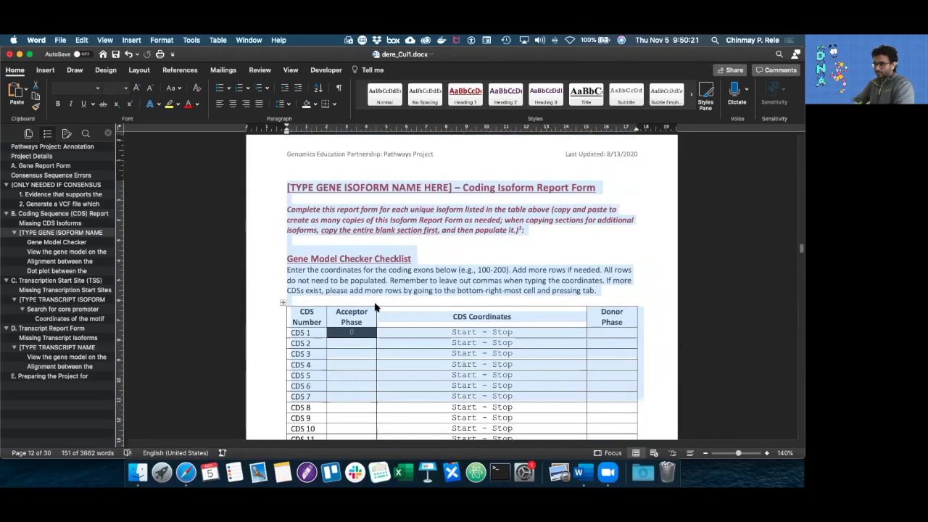
{"action": "left_click", "coordinate": [534, 294]}
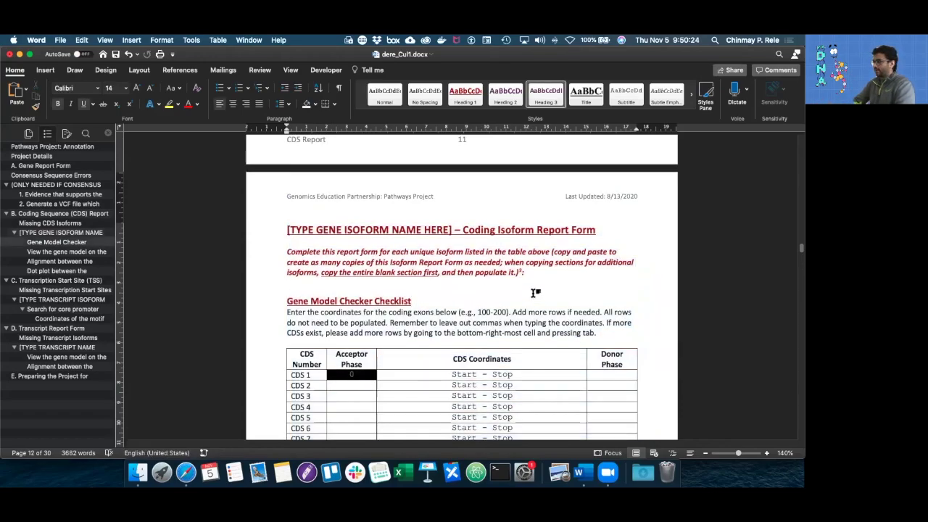
{"action": "left_click_drag", "start_coordinate": [288, 229], "coordinate": [444, 229]}
Switch to Safari and check which Cul1 isoform is unique by coding sequence in the Gene Record Finder.
{"action": "key", "text": "ctrl+Right"}
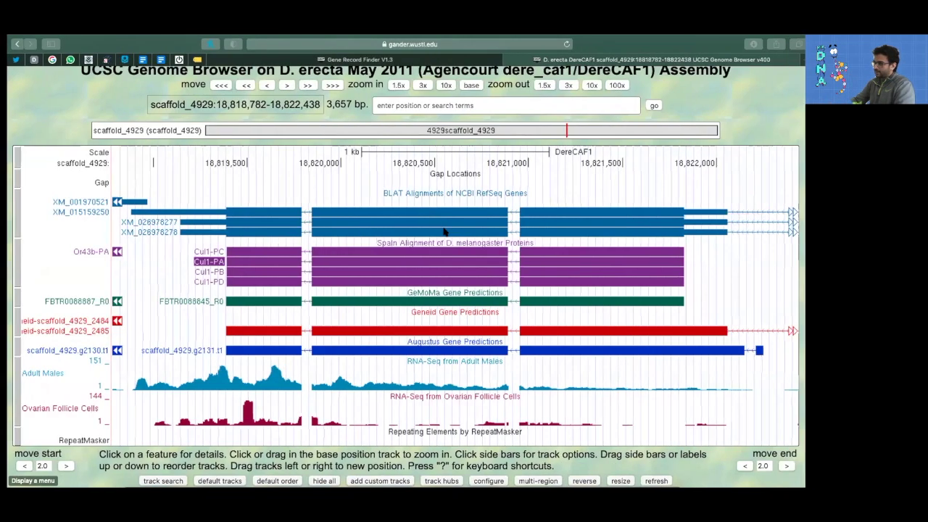
{"action": "left_click", "coordinate": [427, 60]}
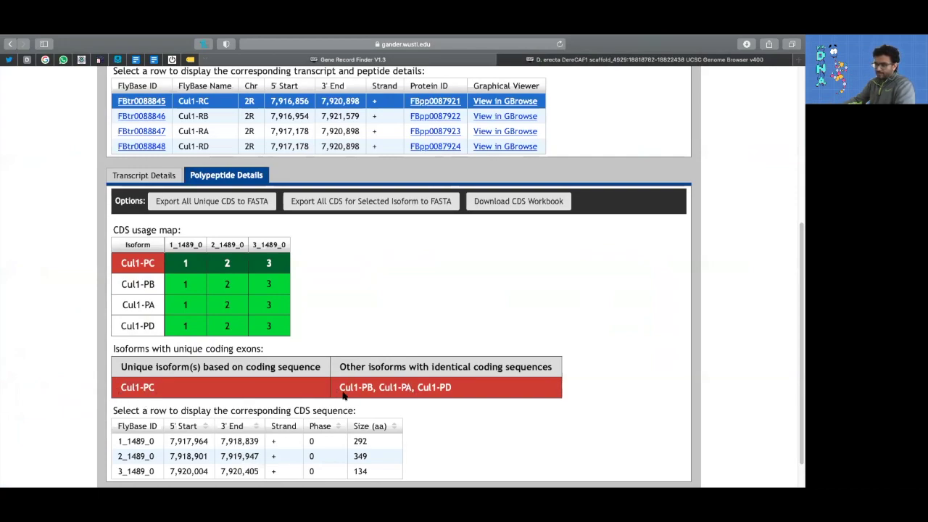
{"action": "left_click_drag", "start_coordinate": [155, 388], "coordinate": [116, 387]}
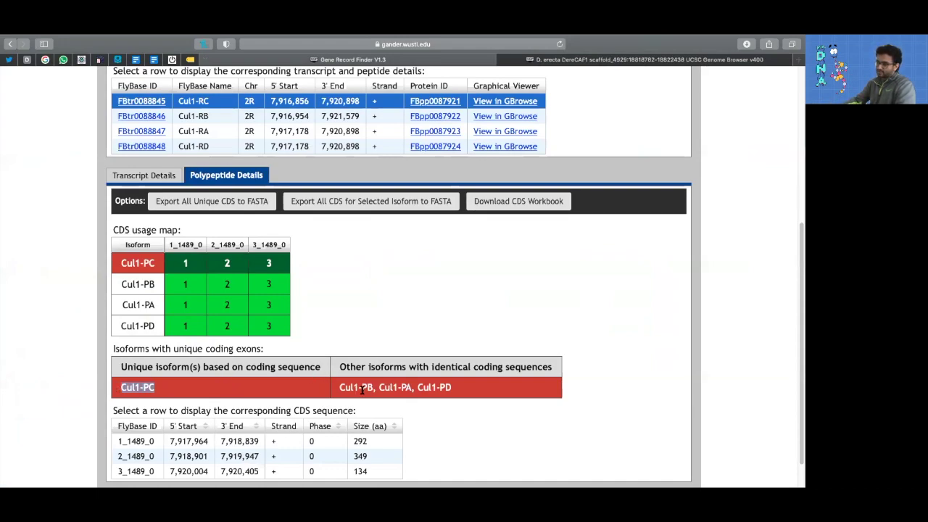
{"action": "left_click", "coordinate": [147, 388]}
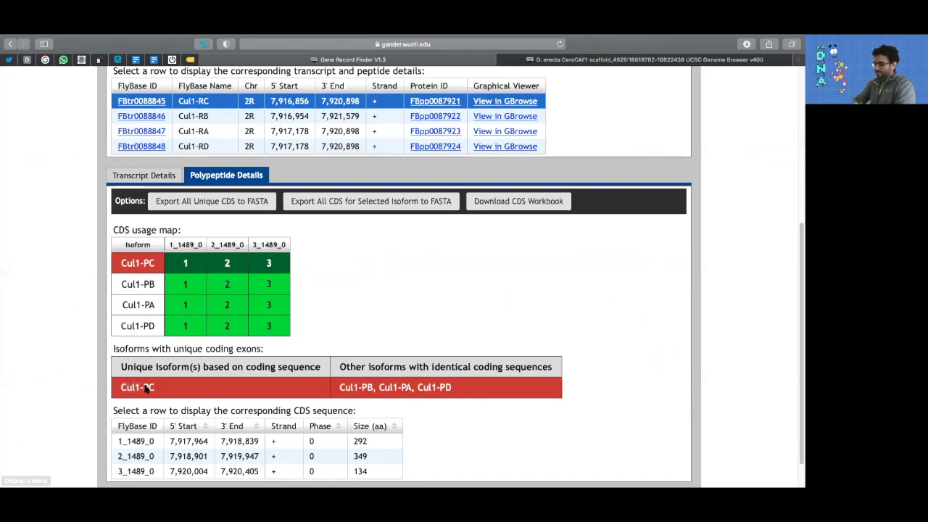
{"action": "key", "text": "ctrl+Left"}
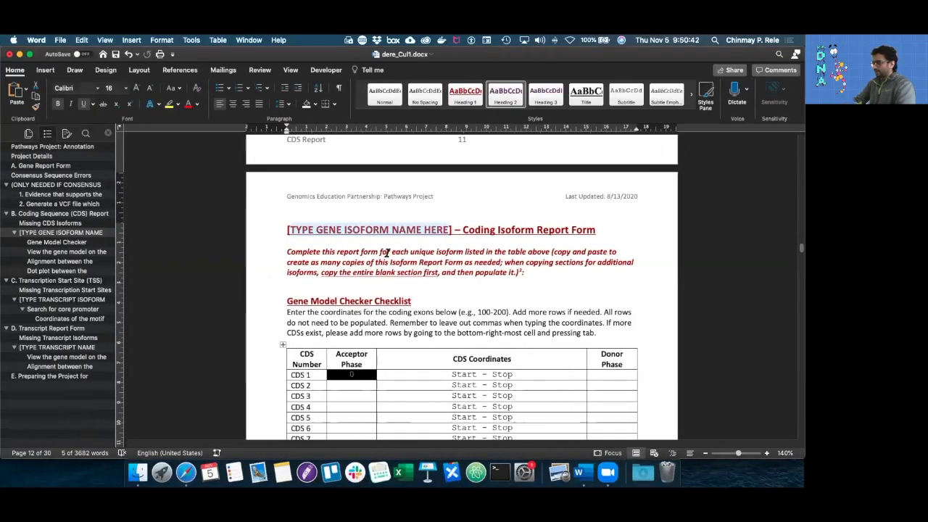
In Word, replace the isoform name placeholder in the report heading with PC and highlight the instruction paragraph below it.
{"action": "left_click", "coordinate": [304, 229]}
{"action": "type", "text": "PV"}
{"action": "key", "text": "BackSpace"}
{"action": "type", "text": "C"}
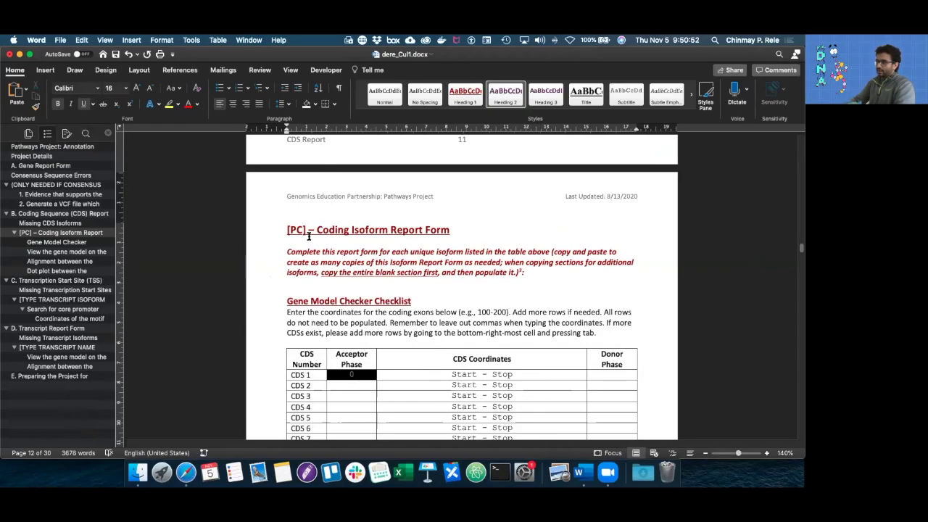
{"action": "left_click_drag", "start_coordinate": [304, 229], "coordinate": [297, 229]}
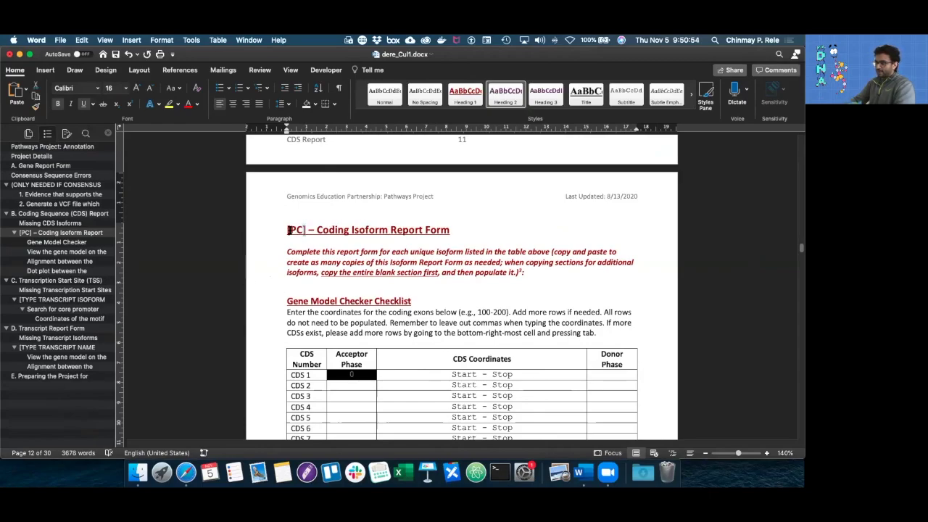
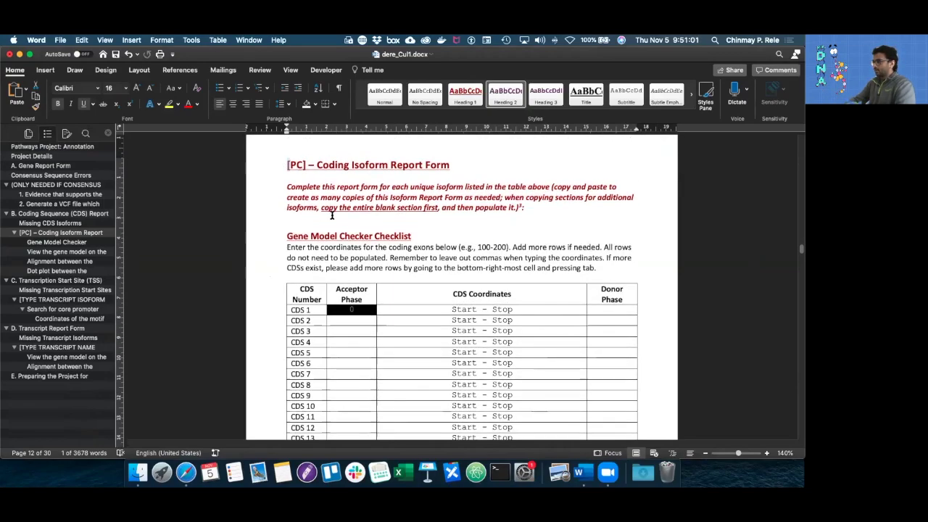
{"action": "left_click_drag", "start_coordinate": [283, 185], "coordinate": [558, 206]}
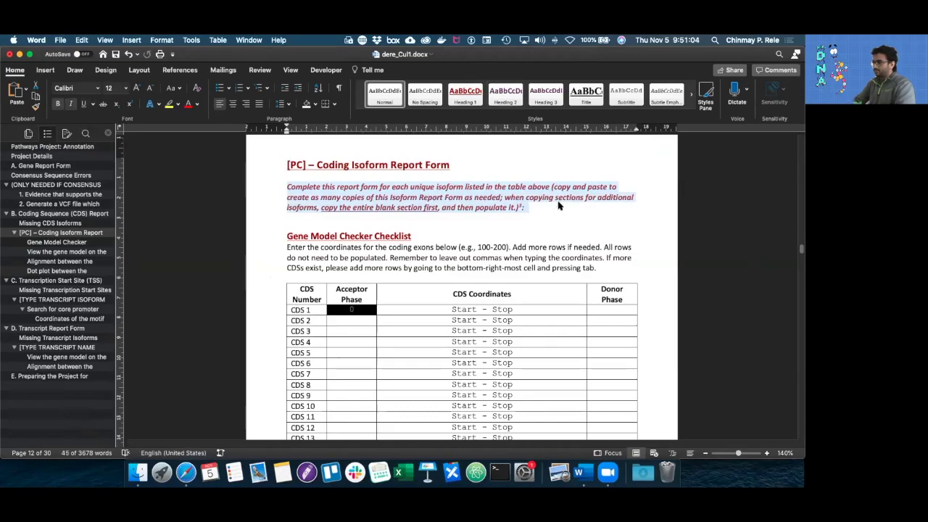
Open blast.ncbi.nlm.nih.gov in a new Safari tab, choose tblastn, and enable aligning two or more sequences.
{"action": "key", "text": "ctrl+Right"}
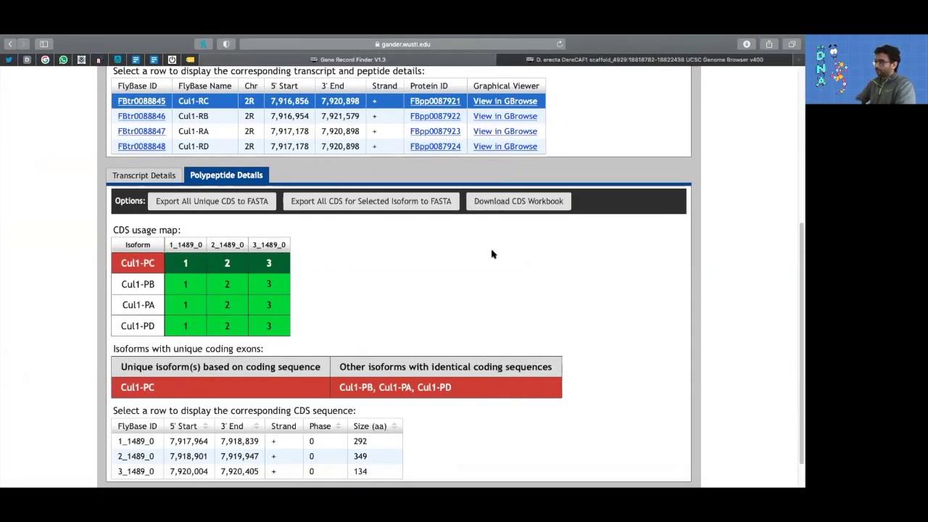
{"action": "left_click", "coordinate": [798, 60]}
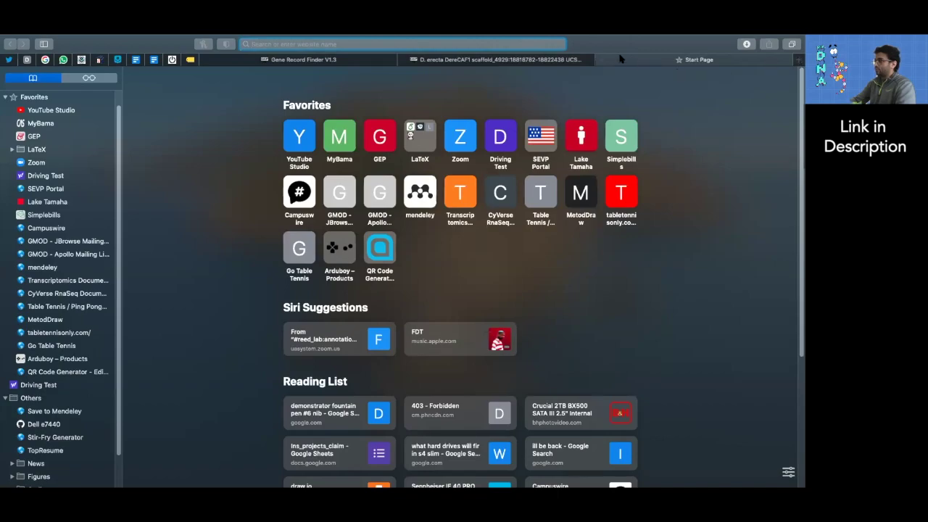
{"action": "type", "text": "blast.ncbi.nlm.nih.gov"}
{"action": "key", "text": "Return"}
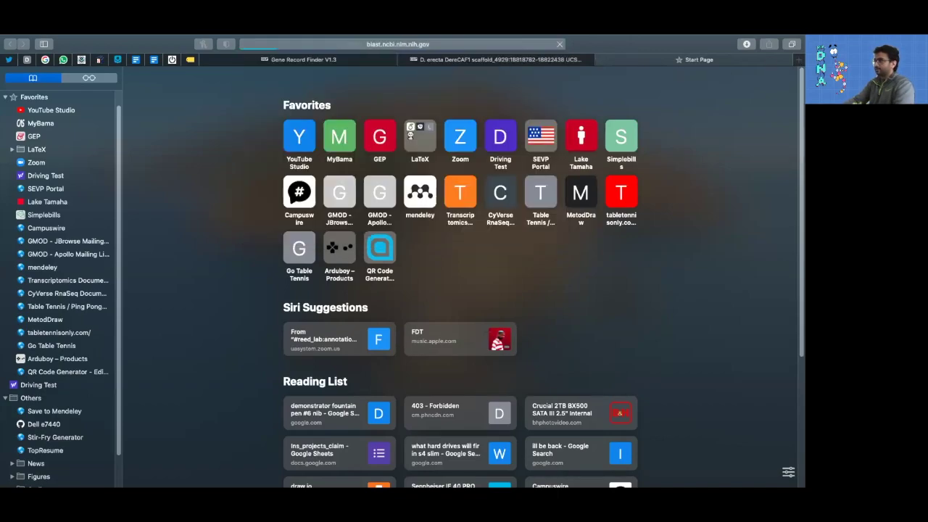
{"action": "left_click", "coordinate": [406, 415]}
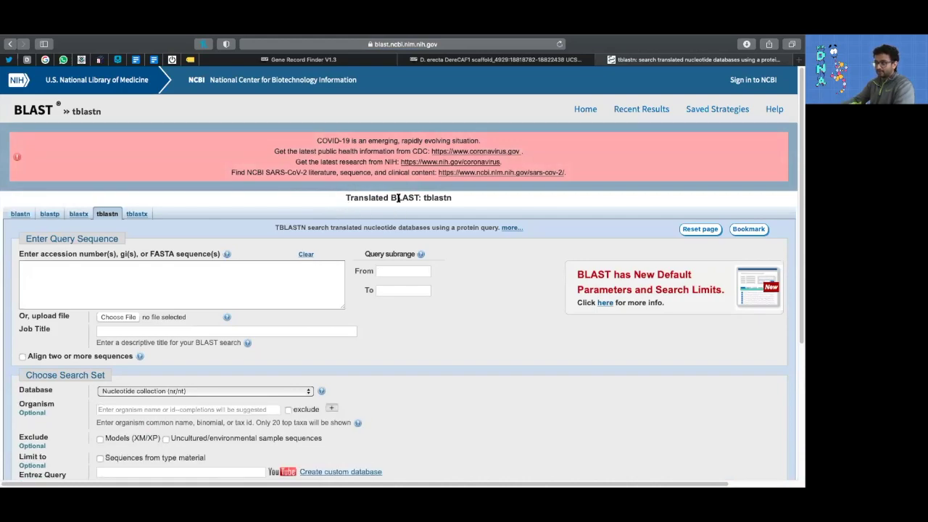
{"action": "left_click", "coordinate": [23, 357]}
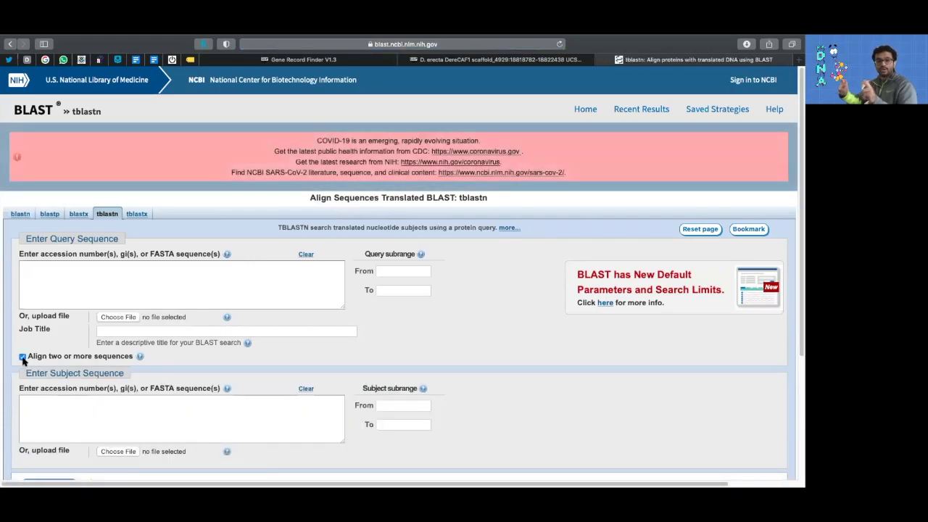
Copy the scaffold accession CH954177.1 from the Project Details table in Word into the tblastn subject sequence.
{"action": "key", "text": "ctrl+Left"}
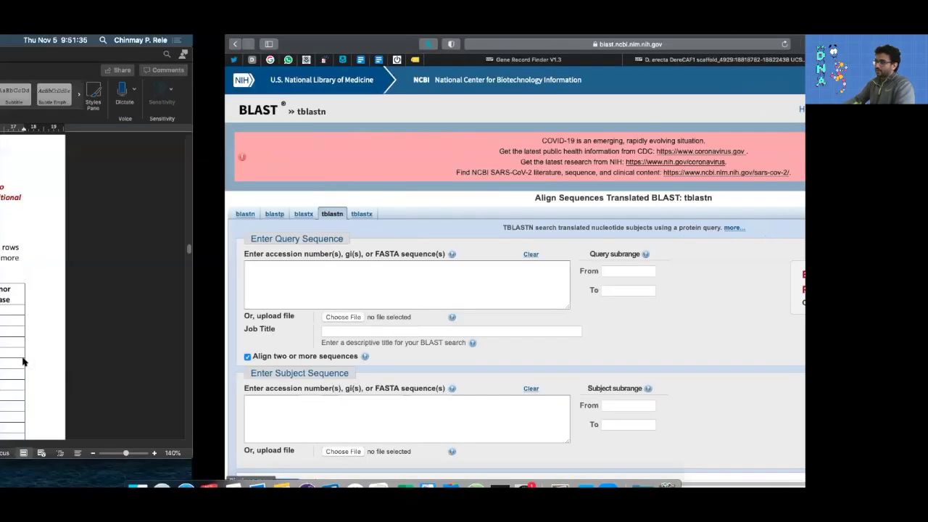
{"action": "scroll", "coordinate": [592, 293], "scroll_direction": "up", "scroll_amount": 10}
{"action": "scroll", "coordinate": [593, 292], "scroll_direction": "up", "scroll_amount": 20}
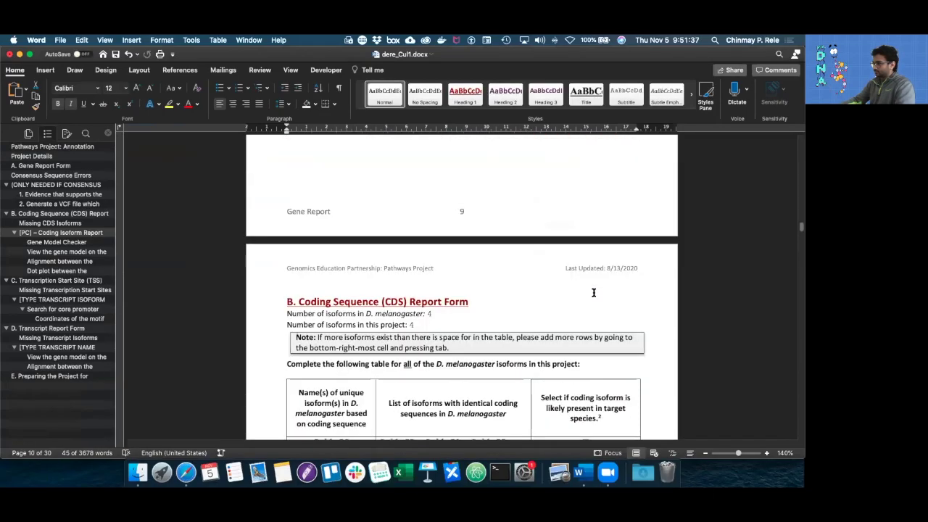
{"action": "scroll", "coordinate": [593, 292], "scroll_direction": "up", "scroll_amount": 20}
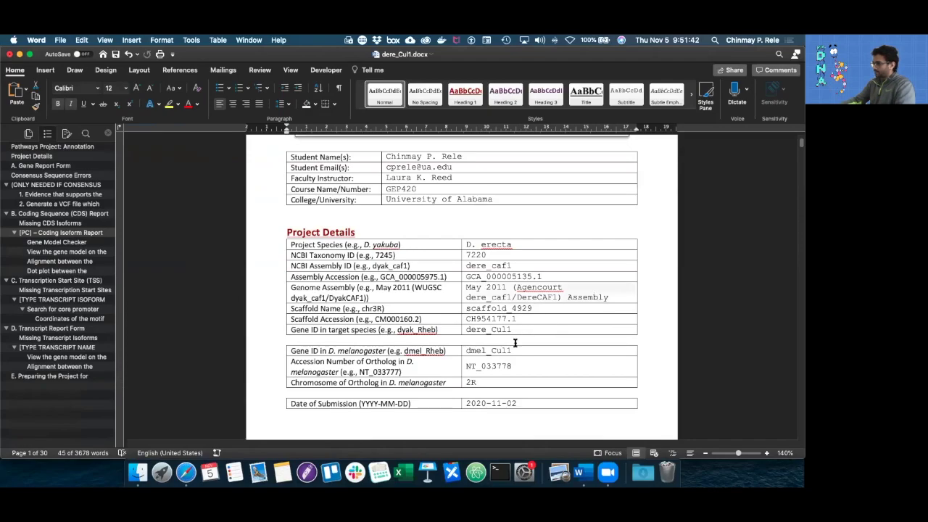
{"action": "double_click", "coordinate": [470, 321]}
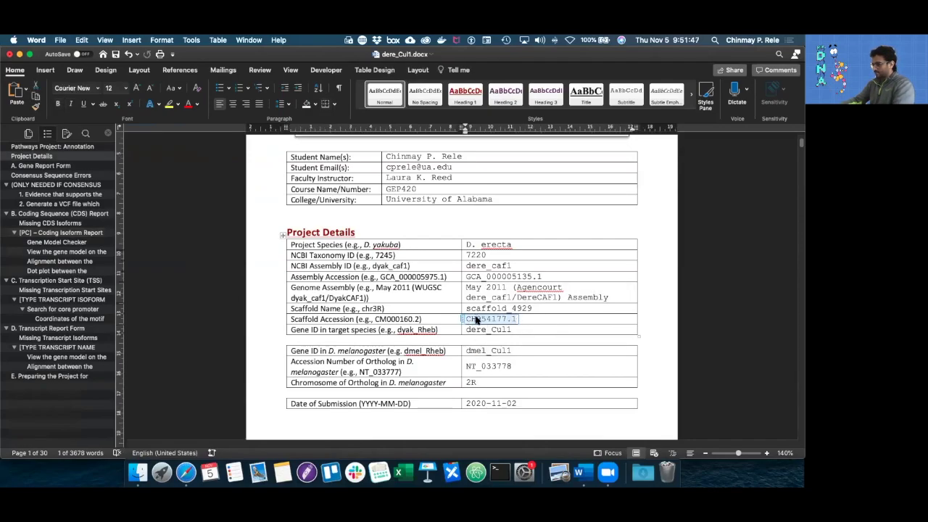
{"action": "key", "text": "super+Tab"}
{"action": "left_click", "coordinate": [206, 414]}
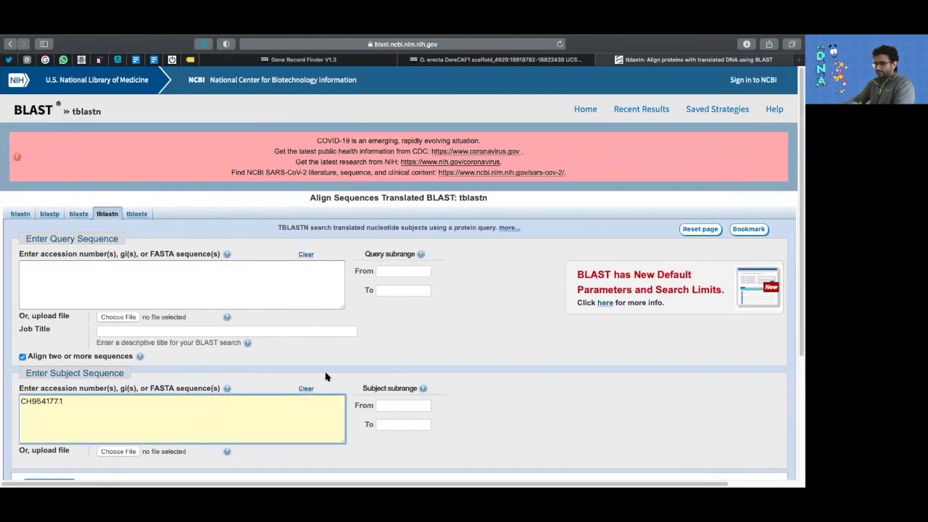
Copy the sequence of Cul1 CDS 1_1489_0 from the Gene Record Finder into the tblastn query sequence.
{"action": "scroll", "coordinate": [326, 376], "scroll_direction": "down", "scroll_amount": 1}
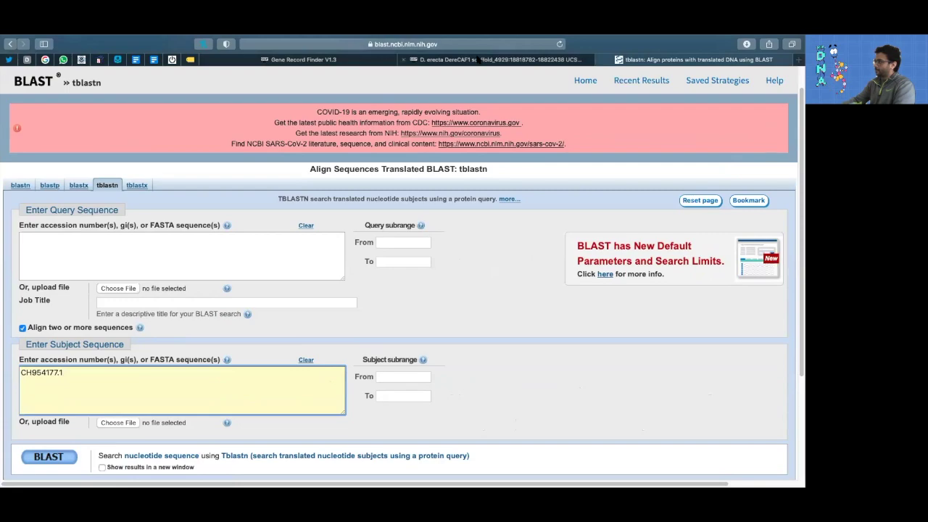
{"action": "left_click", "coordinate": [122, 266]}
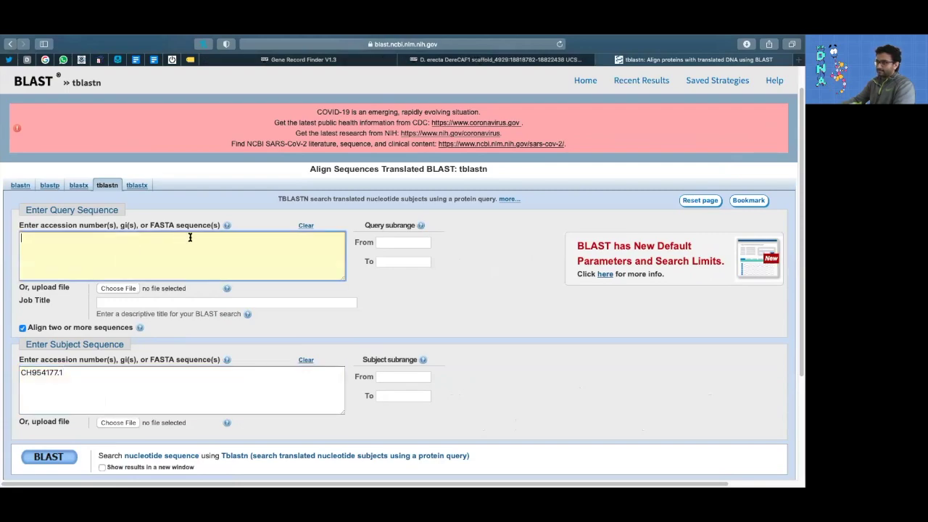
{"action": "left_click", "coordinate": [347, 60]}
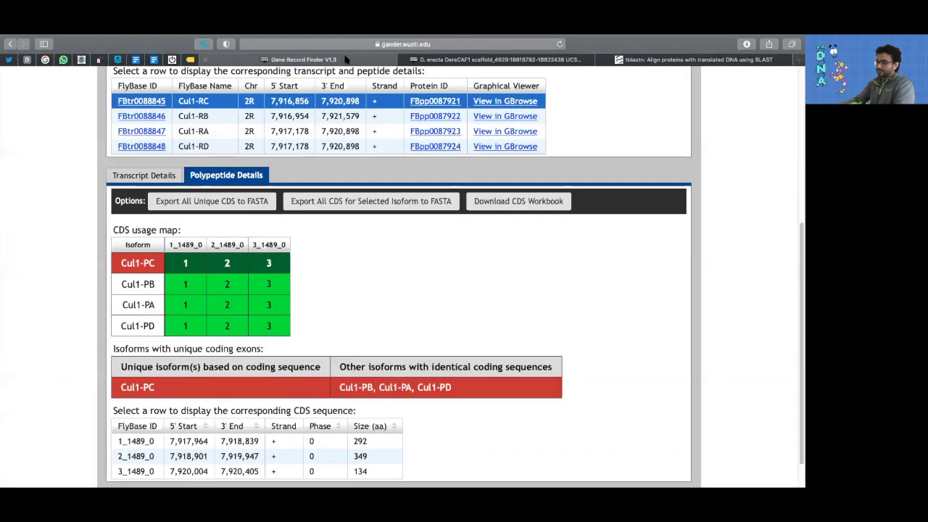
{"action": "scroll", "coordinate": [224, 228], "scroll_direction": "down", "scroll_amount": 2}
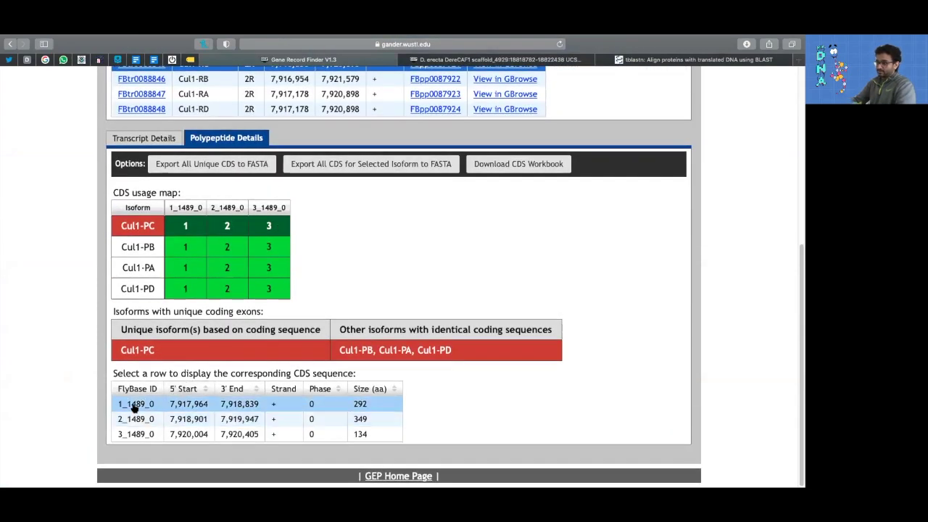
{"action": "left_click", "coordinate": [134, 406]}
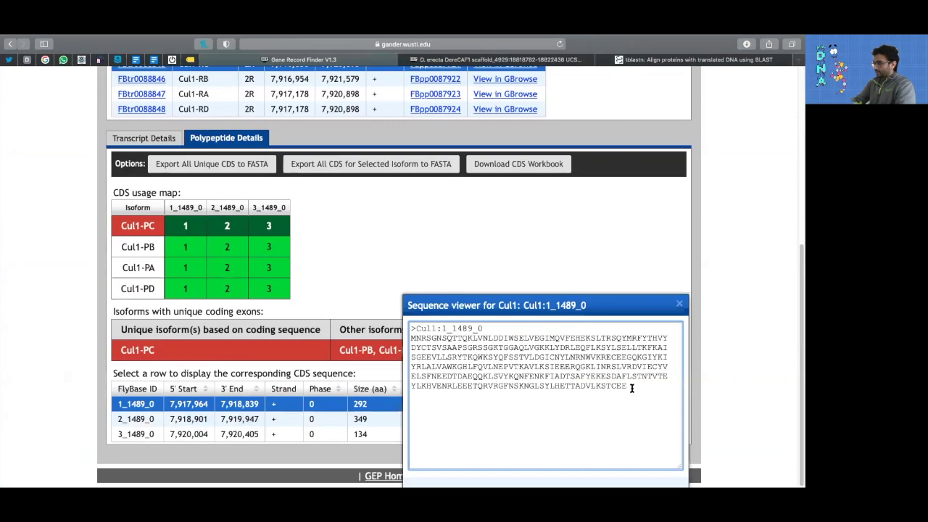
{"action": "left_click_drag", "start_coordinate": [631, 388], "coordinate": [393, 329]}
{"action": "key", "text": "ctrl+c"}
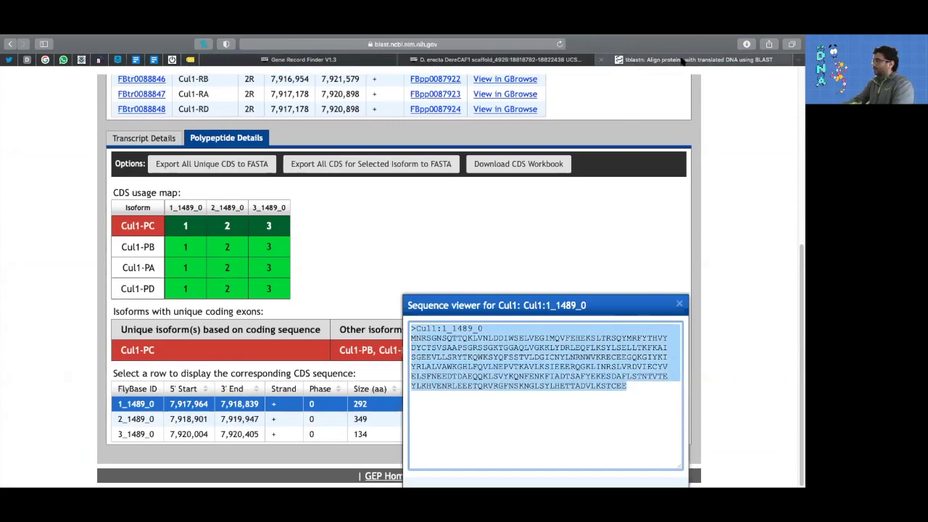
{"action": "left_click", "coordinate": [692, 59]}
{"action": "left_click", "coordinate": [280, 244]}
{"action": "key", "text": "ctrl+v"}
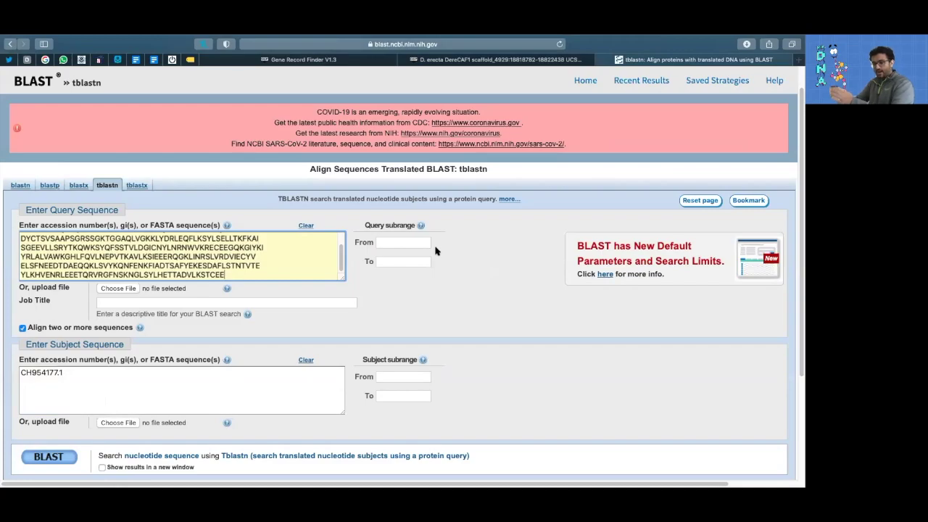
In the Gene Record Finder, close the CDS sequence viewer and export all CDS for isoform Cul1-PC to FASTA, selecting the sequences to copy.
{"action": "left_click", "coordinate": [472, 60]}
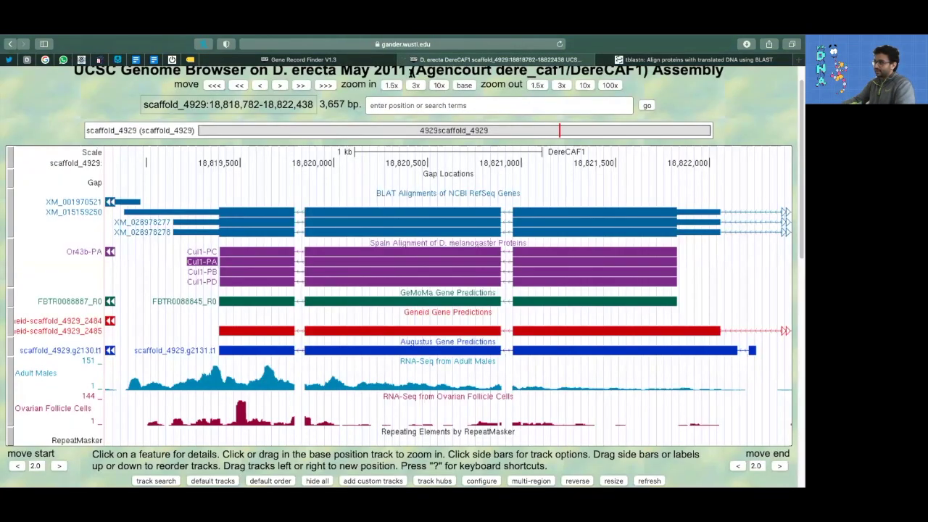
{"action": "left_click", "coordinate": [336, 61]}
{"action": "scroll", "coordinate": [431, 182], "scroll_direction": "up", "scroll_amount": 1}
{"action": "scroll", "coordinate": [362, 275], "scroll_direction": "down", "scroll_amount": 1}
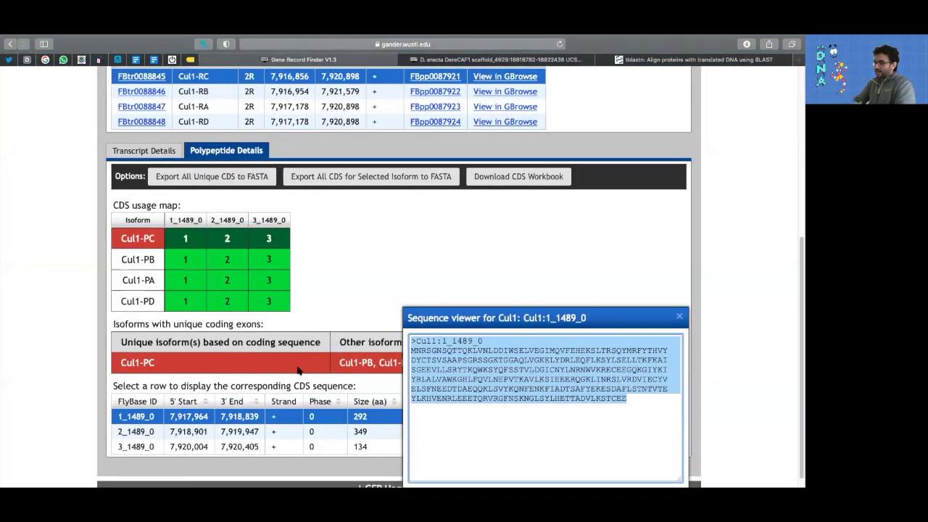
{"action": "left_click", "coordinate": [681, 317]}
{"action": "scroll", "coordinate": [346, 269], "scroll_direction": "up", "scroll_amount": 3}
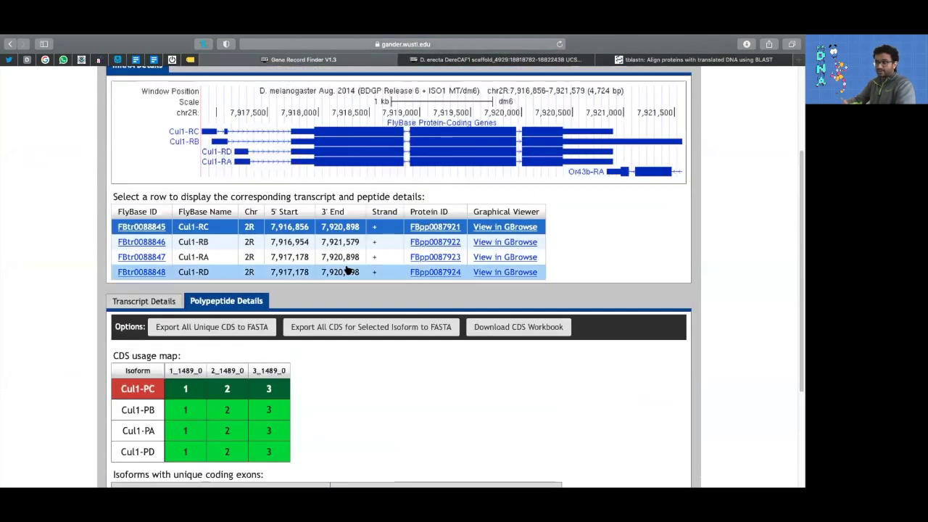
{"action": "scroll", "coordinate": [347, 269], "scroll_direction": "up", "scroll_amount": 1}
{"action": "scroll", "coordinate": [348, 269], "scroll_direction": "down", "scroll_amount": 1}
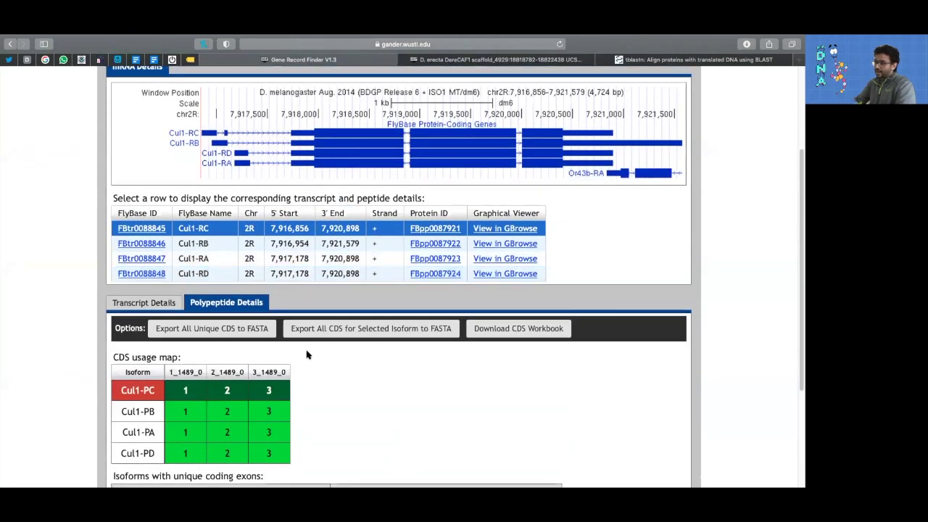
{"action": "left_click", "coordinate": [350, 329]}
{"action": "key", "text": "super+a"}
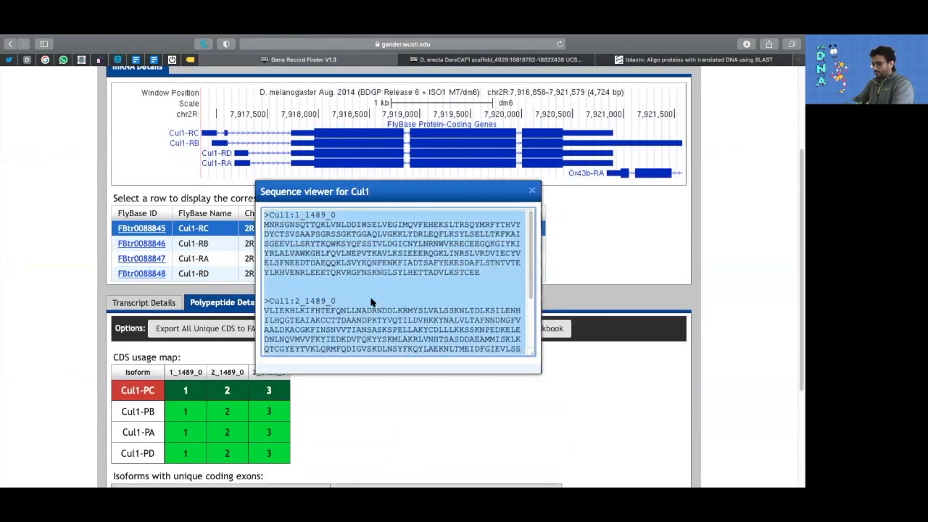
Replace the tblastn query sequence with the copied FASTA of all three Cul1-PC CDS, headers included, and let the job title update.
{"action": "left_click", "coordinate": [656, 60]}
{"action": "key", "text": "super+a"}
{"action": "key", "text": "super+v"}
{"action": "scroll", "coordinate": [257, 269], "scroll_direction": "up", "scroll_amount": 1}
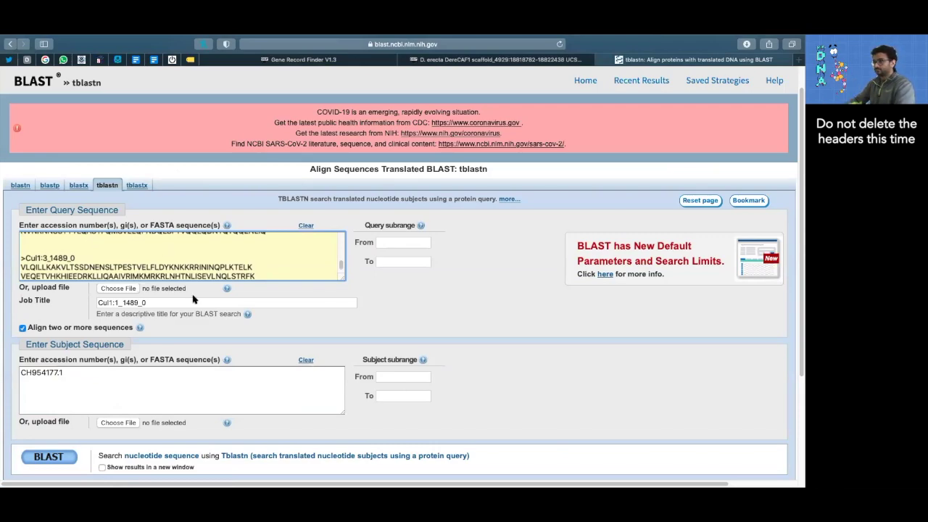
{"action": "left_click", "coordinate": [136, 301]}
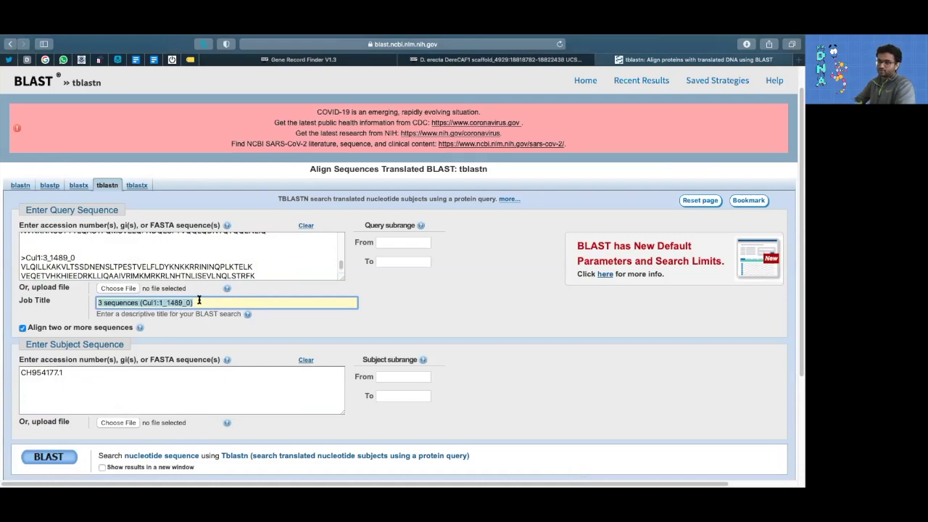
Set compositional adjustments to No adjustment, turn off the low complexity regions filter, and run tblastn with results in a new window.
{"action": "scroll", "coordinate": [198, 300], "scroll_direction": "down", "scroll_amount": 3}
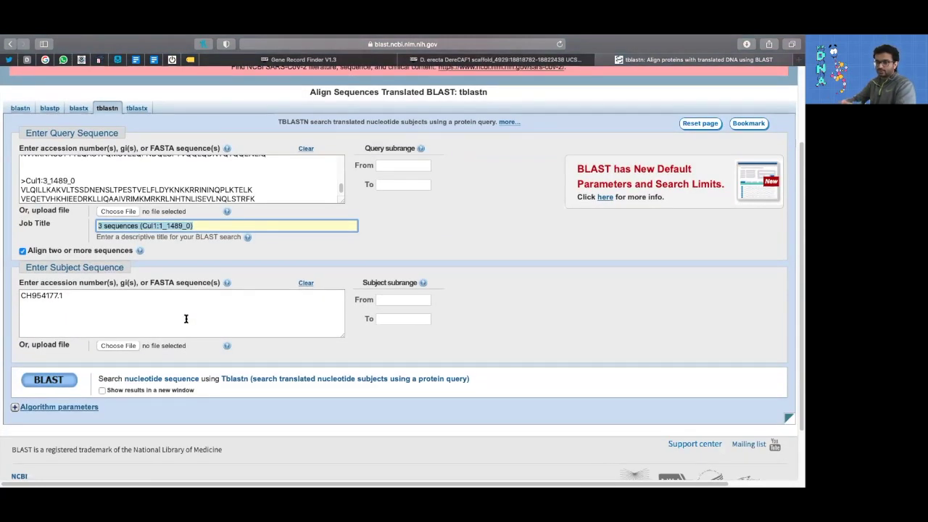
{"action": "left_click", "coordinate": [14, 409]}
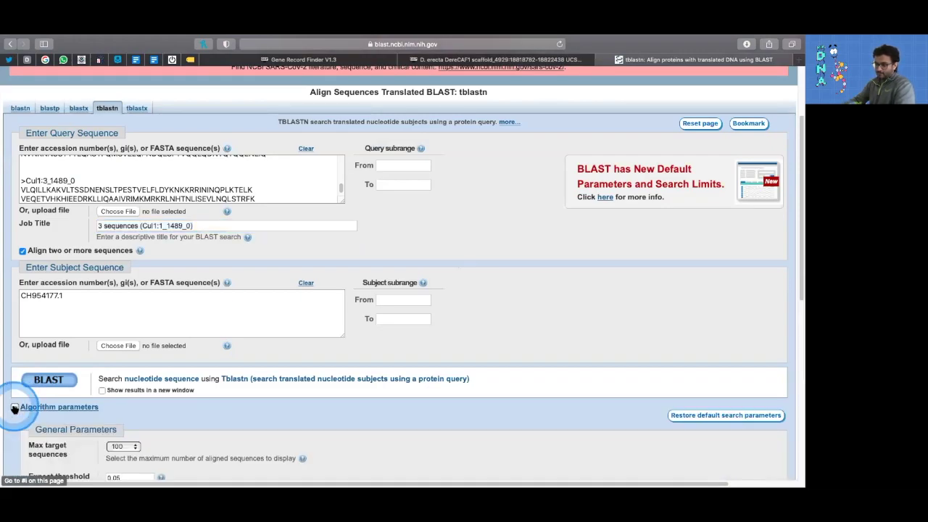
{"action": "scroll", "coordinate": [14, 408], "scroll_direction": "down", "scroll_amount": 10}
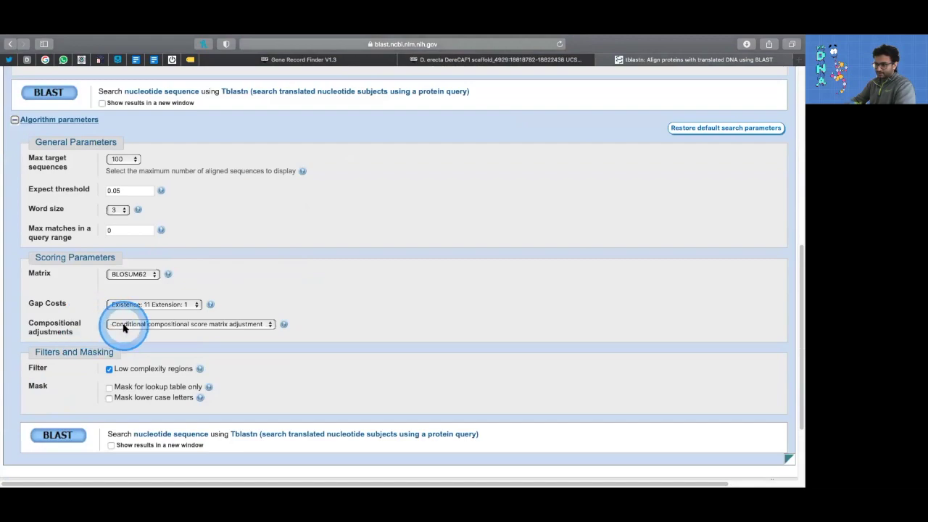
{"action": "left_click", "coordinate": [123, 328]}
{"action": "left_click", "coordinate": [129, 299]}
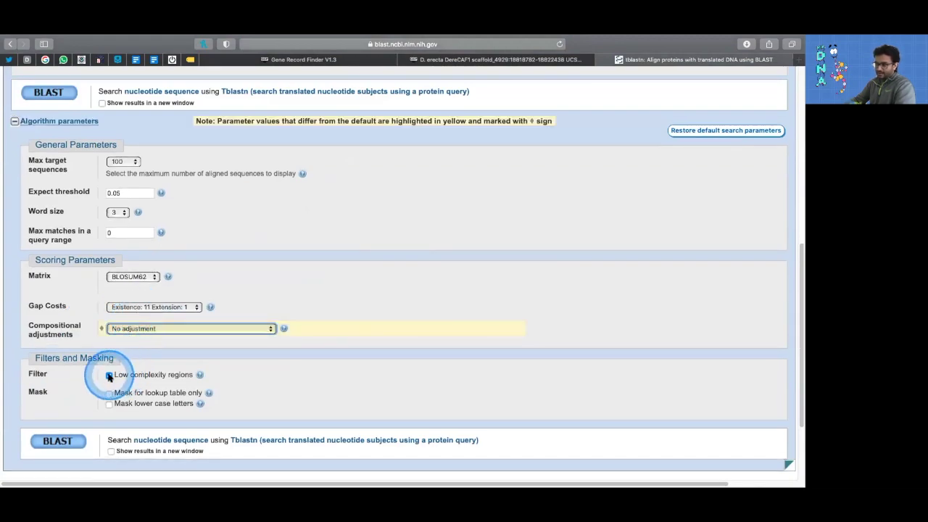
{"action": "left_click", "coordinate": [109, 376]}
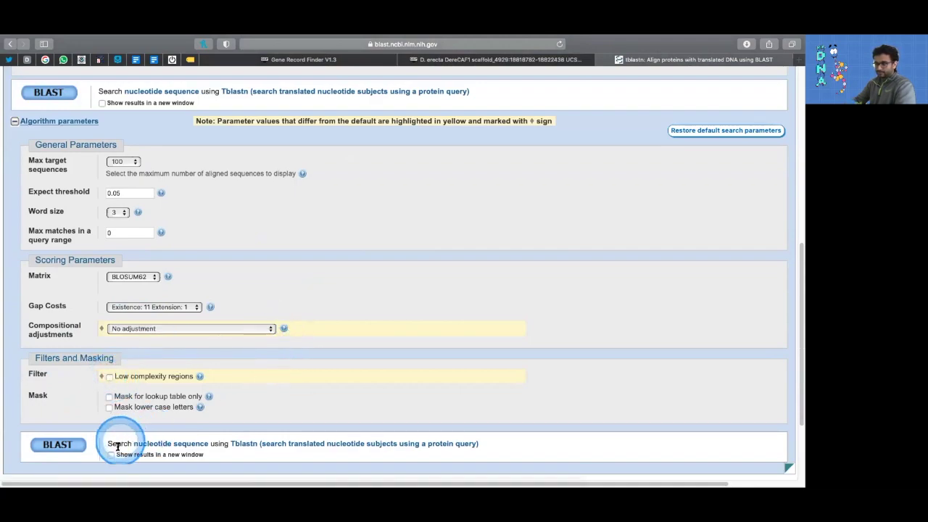
{"action": "left_click", "coordinate": [58, 446]}
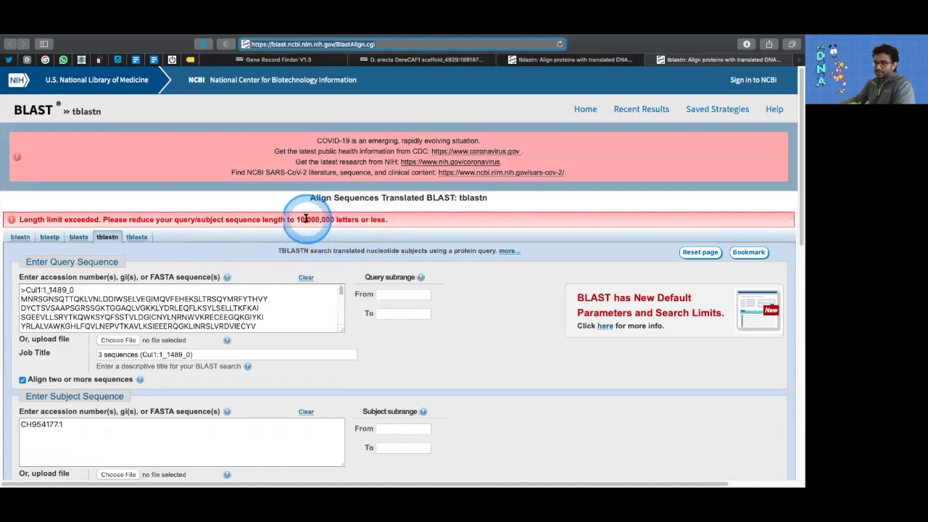
Check the sequence length limit against the query sequences and the subject subrange fields.
{"action": "left_click_drag", "start_coordinate": [130, 219], "coordinate": [387, 219]}
{"action": "left_click", "coordinate": [259, 307]}
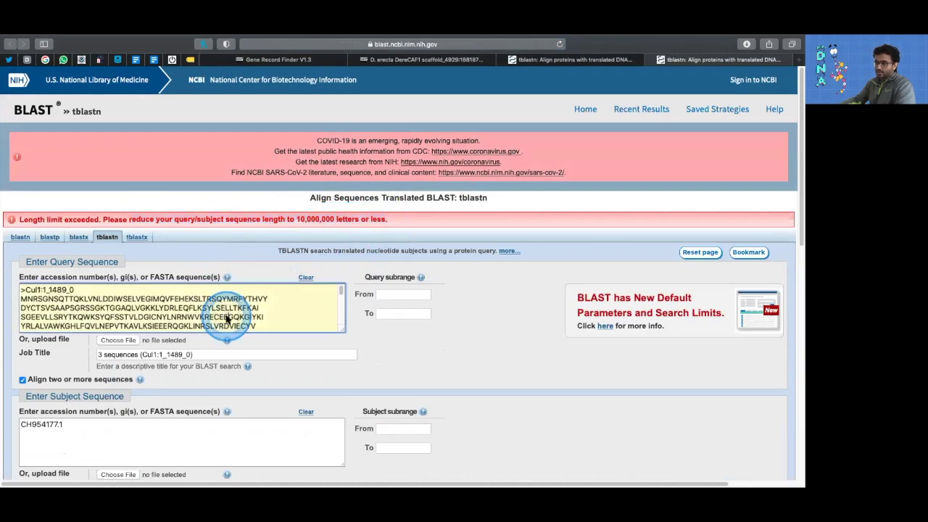
{"action": "left_click_drag", "start_coordinate": [19, 289], "coordinate": [285, 327]}
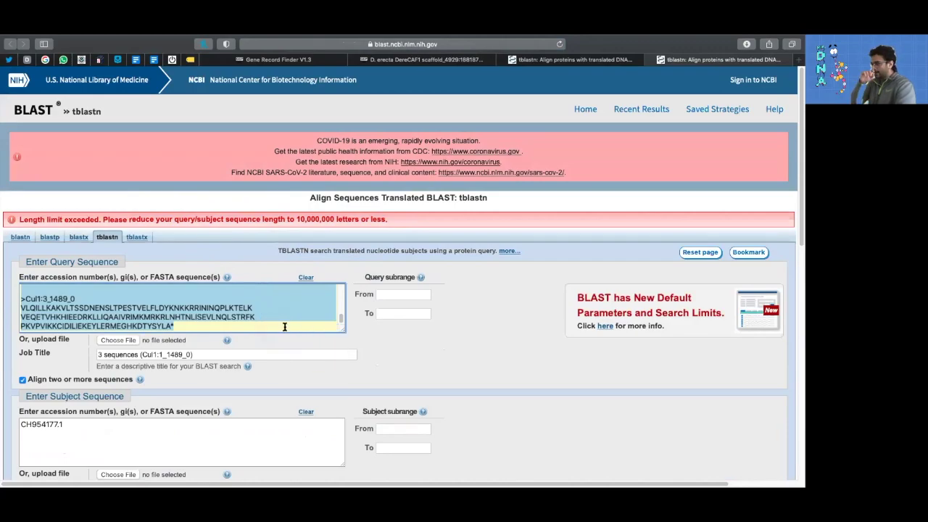
{"action": "scroll", "coordinate": [285, 327], "scroll_direction": "down", "scroll_amount": 2}
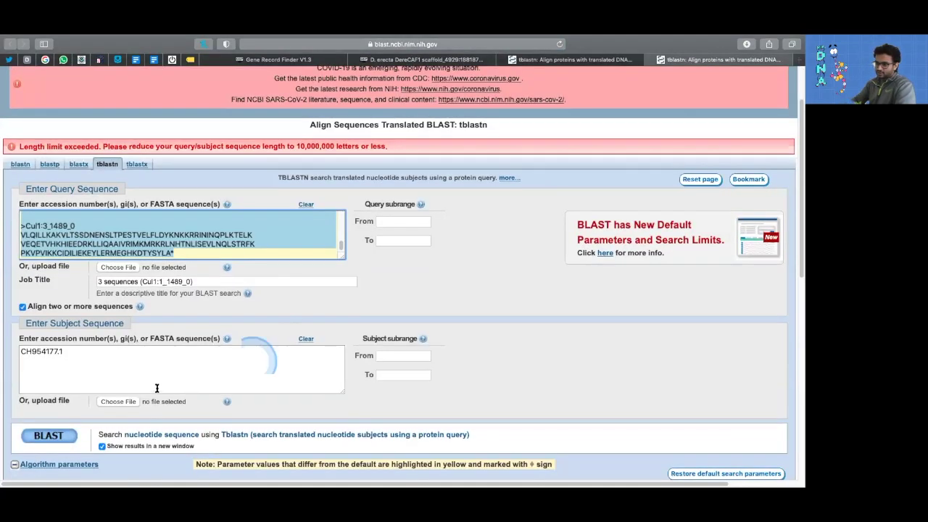
{"action": "left_click", "coordinate": [417, 355]}
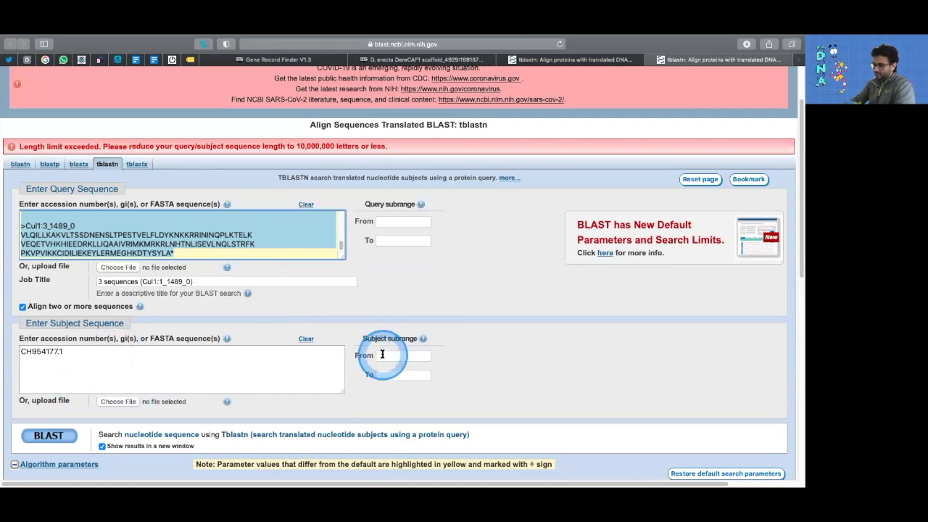
{"action": "left_click", "coordinate": [384, 357]}
{"action": "left_click", "coordinate": [389, 375]}
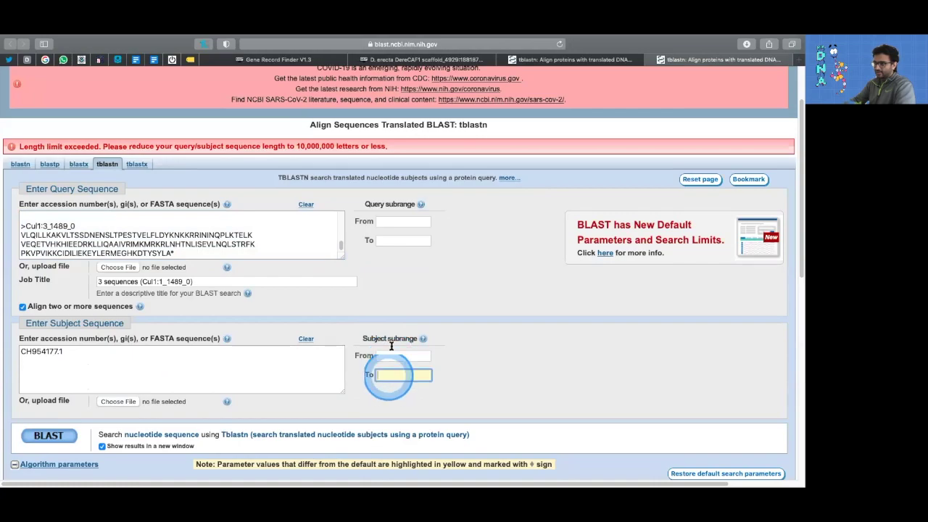
In the D. erecta UCSC Genome Browser, zoom out 3x from Cul1 and put the displayed range in the position search.
{"action": "left_click", "coordinate": [447, 63]}
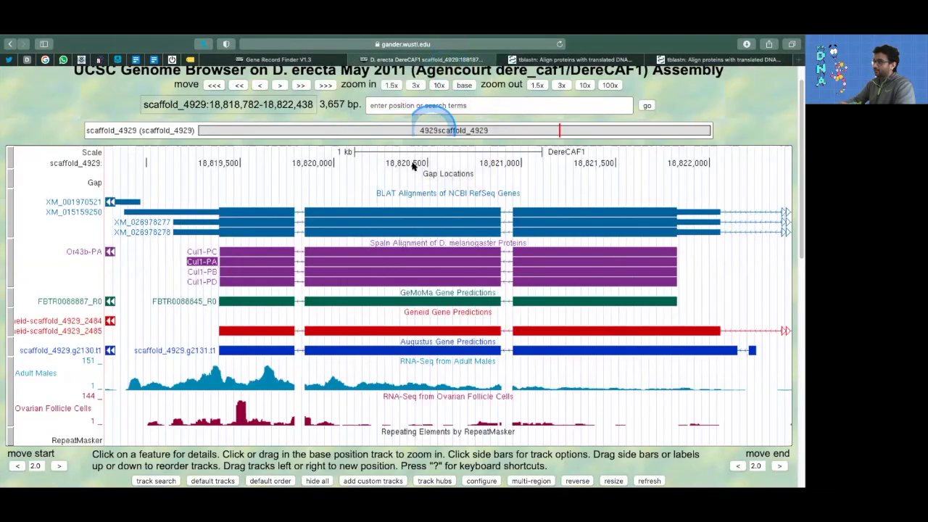
{"action": "scroll", "coordinate": [286, 118], "scroll_direction": "up", "scroll_amount": 1}
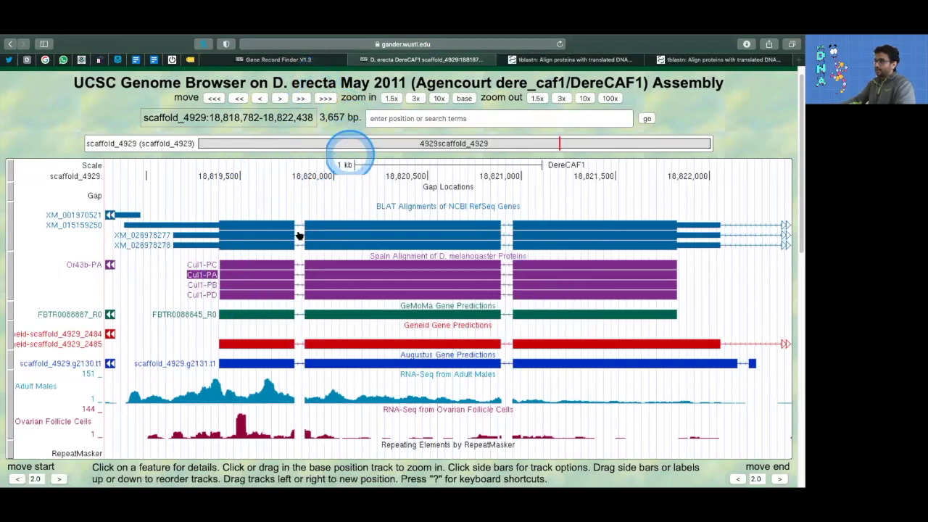
{"action": "left_click", "coordinate": [562, 98]}
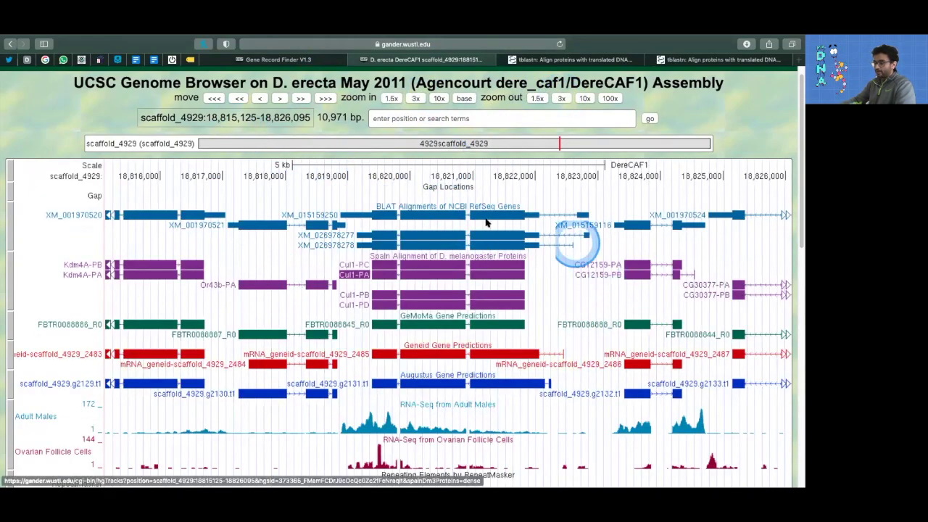
{"action": "left_click", "coordinate": [215, 117]}
{"action": "left_click", "coordinate": [422, 118]}
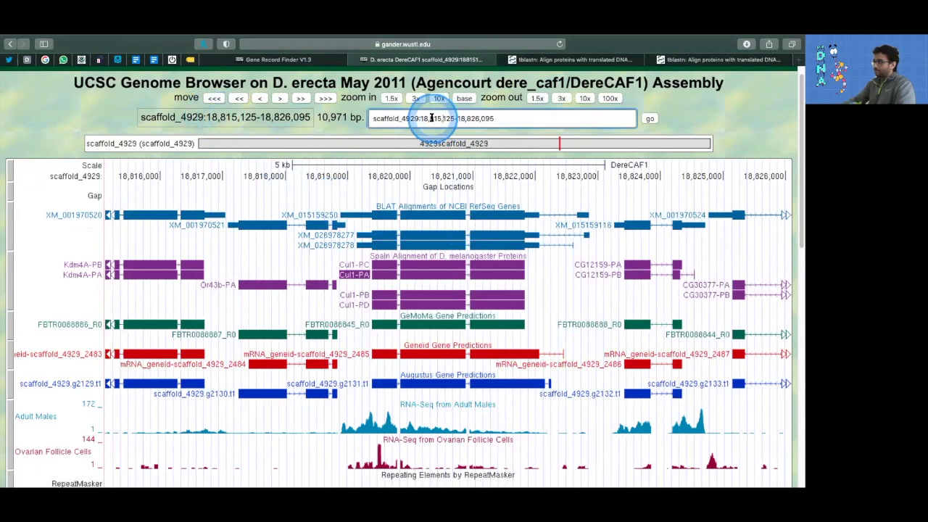
Copy the range's start coordinate 18,815,125 from the genome browser into the start of the tblastn subject subrange.
{"action": "left_click_drag", "start_coordinate": [420, 119], "coordinate": [468, 119]}
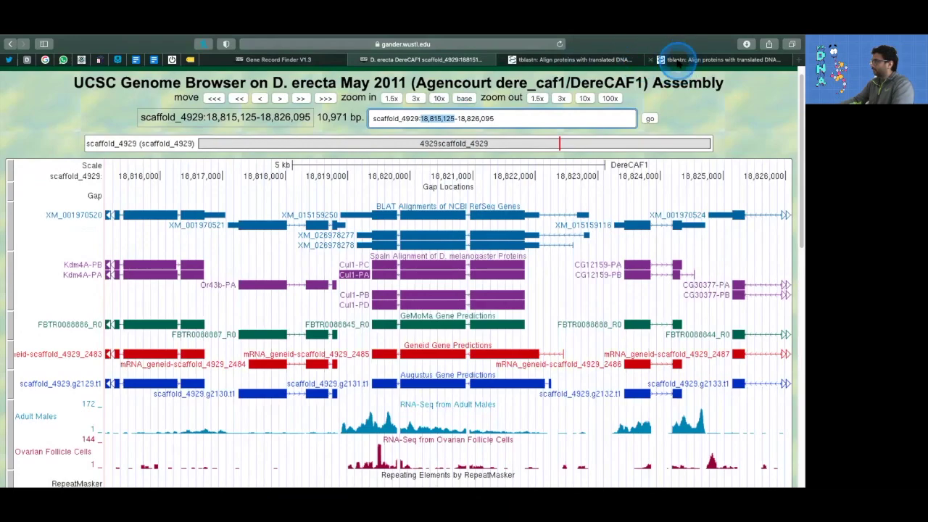
{"action": "left_click", "coordinate": [680, 61]}
{"action": "left_click", "coordinate": [403, 373]}
{"action": "left_click", "coordinate": [403, 355]}
{"action": "type", "text": "18,815,125"}
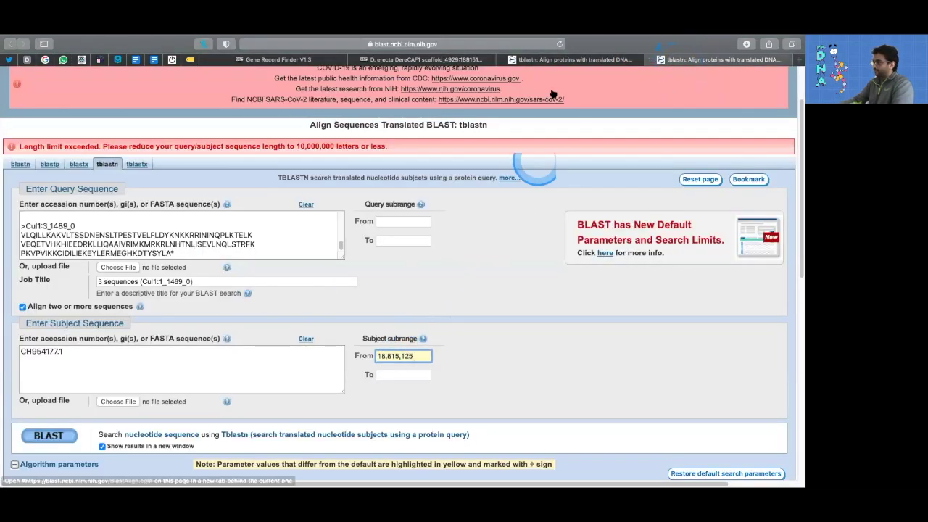
Copy the range's end coordinate 18,826,095 from the genome browser into the end of the tblastn subject subrange.
{"action": "left_click", "coordinate": [424, 59]}
{"action": "left_click_drag", "start_coordinate": [457, 118], "coordinate": [493, 119]}
{"action": "key", "text": "super+c"}
{"action": "left_click", "coordinate": [679, 61]}
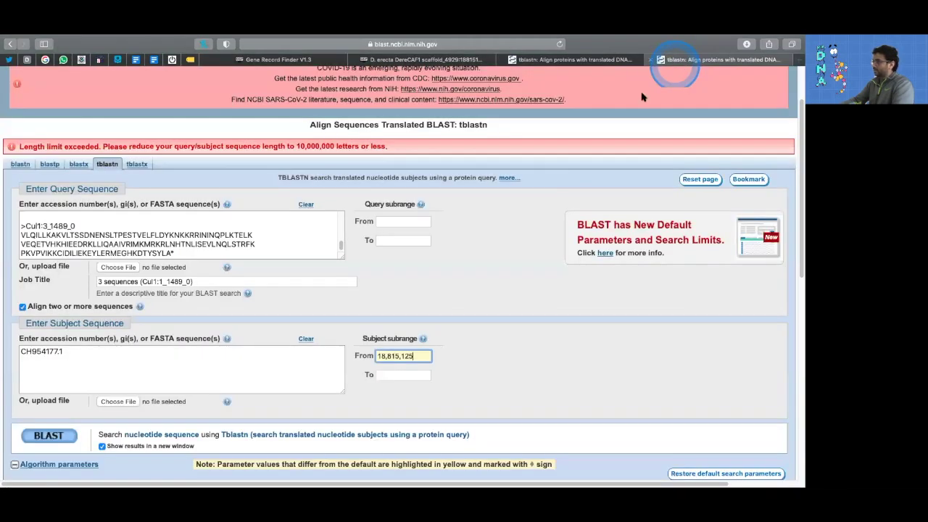
{"action": "left_click", "coordinate": [401, 374]}
{"action": "key", "text": "super+v"}
Remove the commas from the subject subrange so it reads 18815125 to 18826095, and run the tblastn search.
{"action": "scroll", "coordinate": [403, 254], "scroll_direction": "down", "scroll_amount": 3}
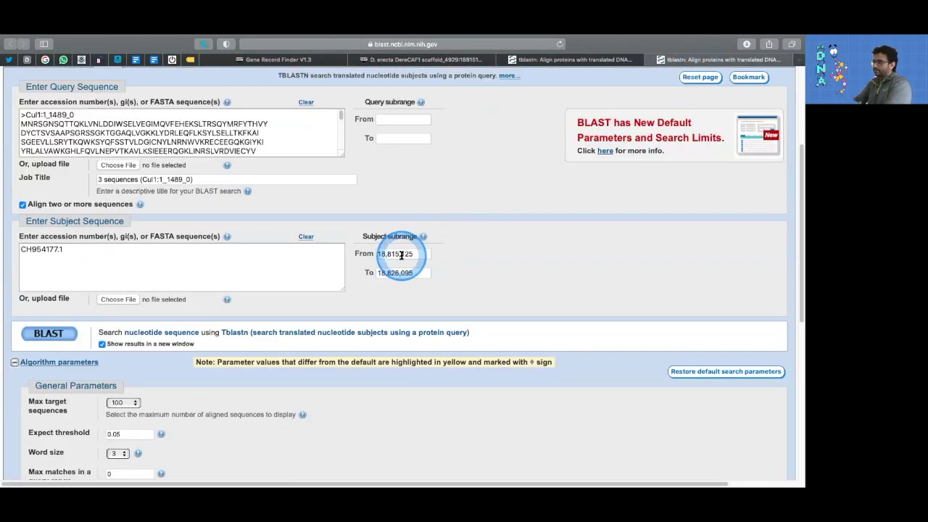
{"action": "left_click", "coordinate": [402, 254]}
{"action": "key", "text": "BackSpace"}
{"action": "left_click", "coordinate": [400, 274]}
{"action": "key", "text": "BackSpace"}
{"action": "left_click", "coordinate": [391, 273]}
{"action": "key", "text": "BackSpace"}
{"action": "left_click", "coordinate": [385, 254]}
{"action": "key", "text": "BackSpace"}
{"action": "scroll", "coordinate": [439, 242], "scroll_direction": "up", "scroll_amount": 2}
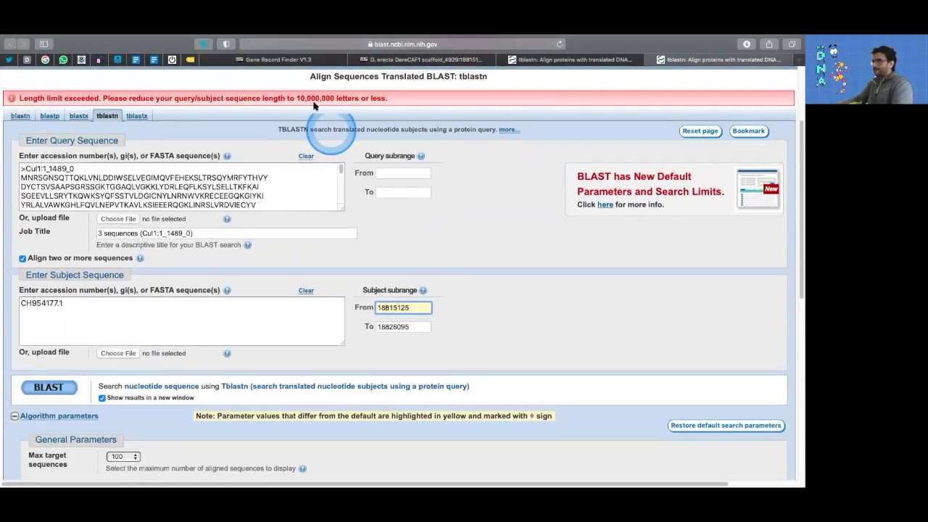
{"action": "scroll", "coordinate": [400, 229], "scroll_direction": "down", "scroll_amount": 2}
{"action": "left_click", "coordinate": [51, 319]}
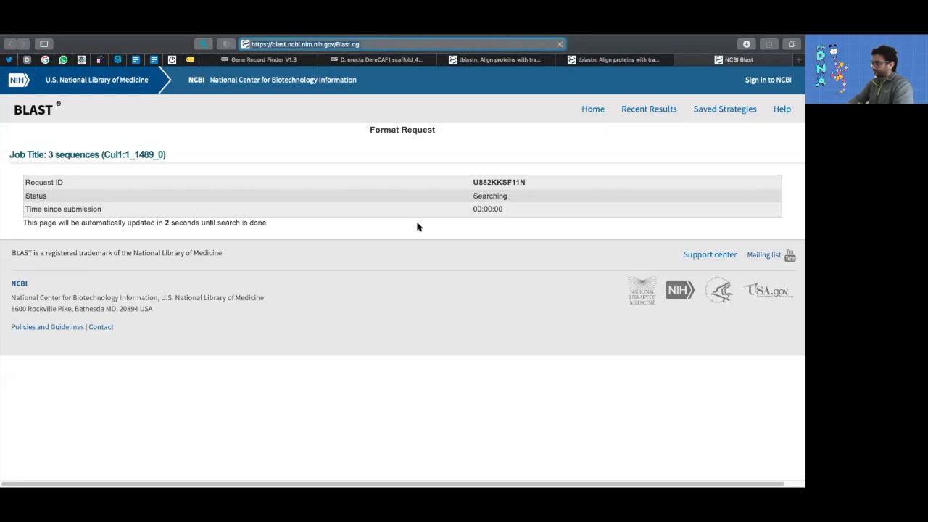
Review the tblastn results summary and the list of query CDS, keeping the results for Cul1:1_1489_0 selected.
{"action": "scroll", "coordinate": [417, 227], "scroll_direction": "down", "scroll_amount": 3}
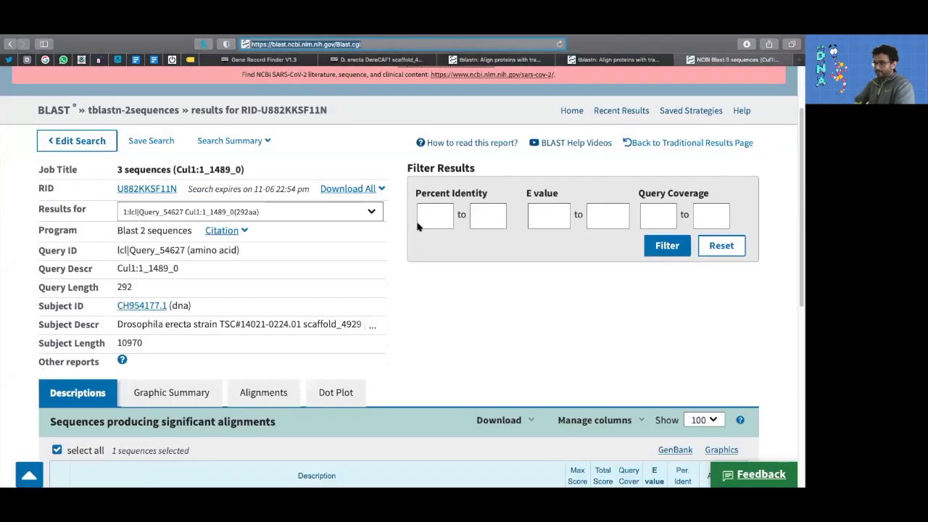
{"action": "scroll", "coordinate": [417, 227], "scroll_direction": "down", "scroll_amount": 3}
{"action": "scroll", "coordinate": [417, 227], "scroll_direction": "up", "scroll_amount": 2}
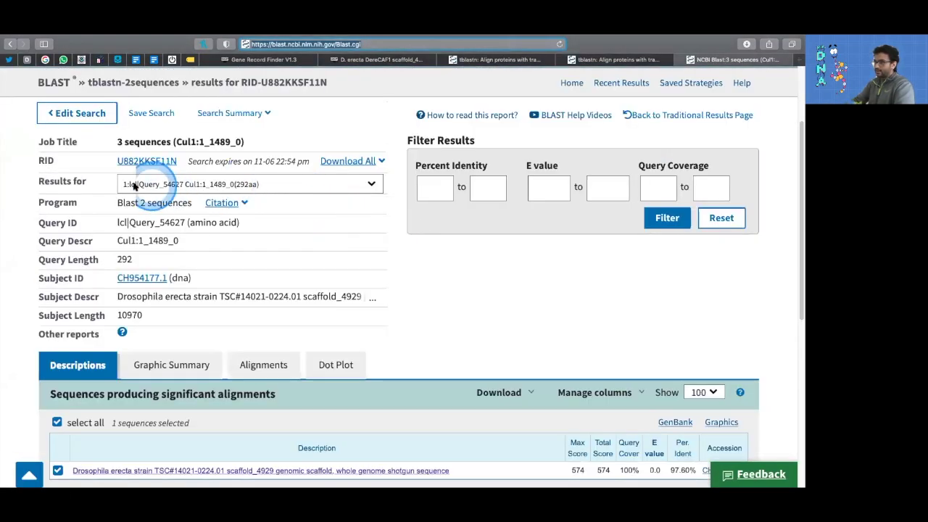
{"action": "left_click", "coordinate": [205, 187]}
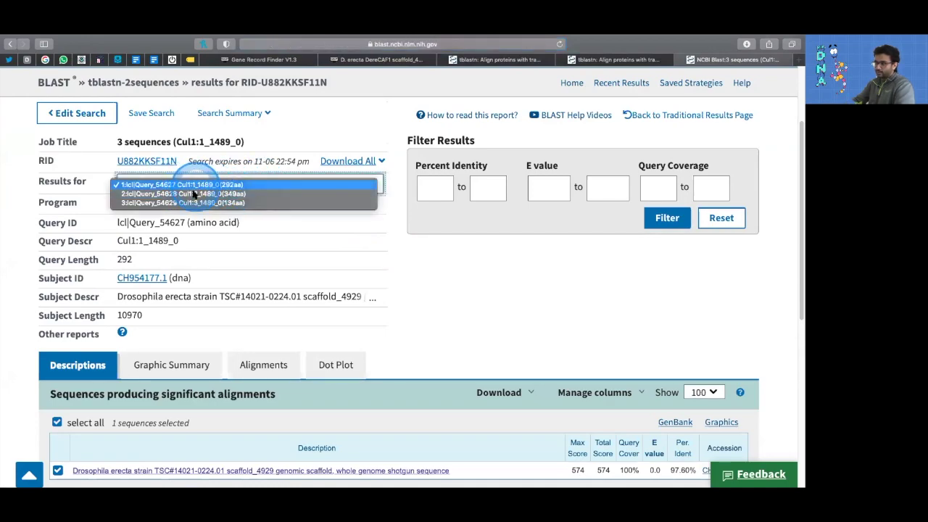
{"action": "left_click", "coordinate": [484, 290]}
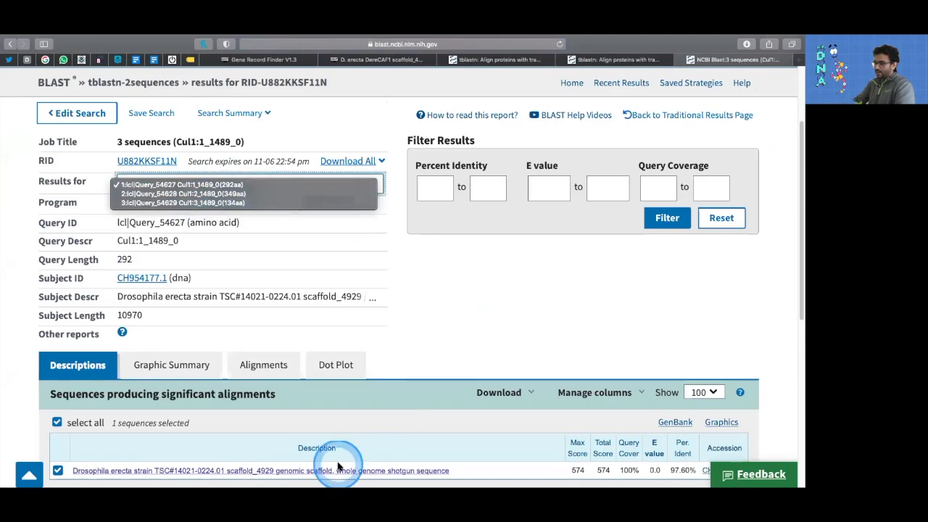
{"action": "left_click", "coordinate": [515, 316]}
Open the scaffold alignment for Cul1:1_1489_0 and select the subject coordinate where the alignment's first row starts.
{"action": "scroll", "coordinate": [417, 425], "scroll_direction": "down", "scroll_amount": 2}
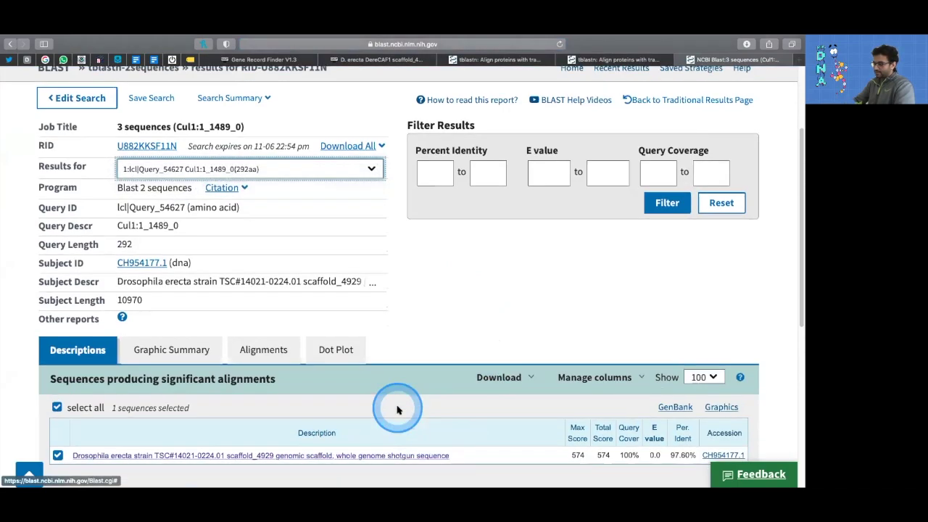
{"action": "left_click", "coordinate": [378, 406]}
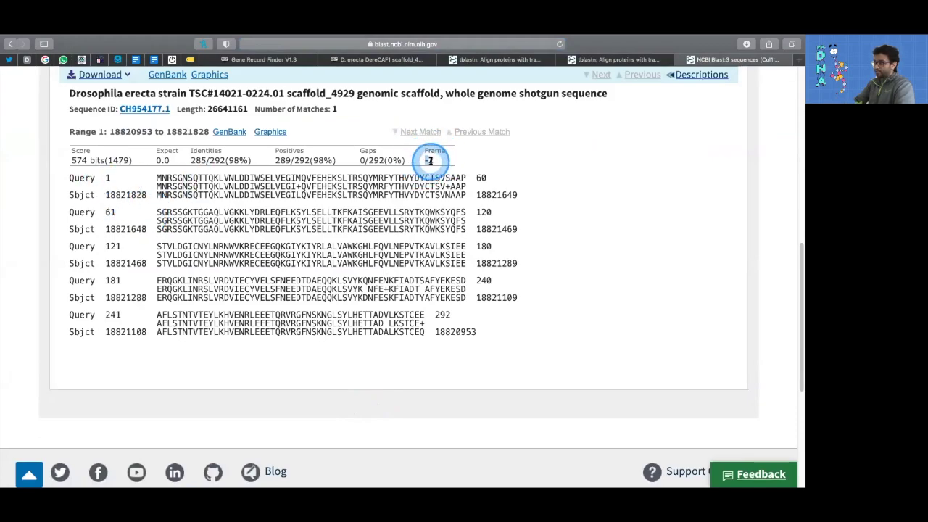
{"action": "double_click", "coordinate": [123, 195]}
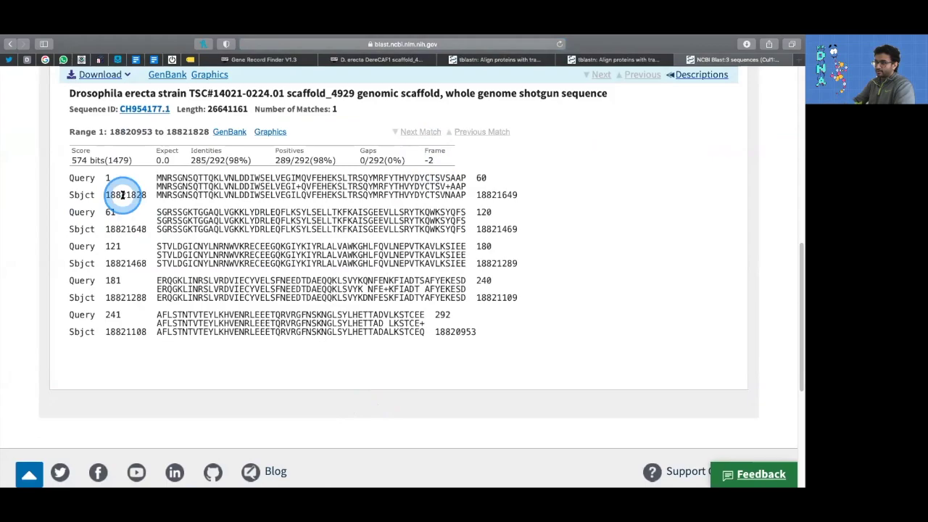
Copy the subject start coordinate 18821828 from the Cul1:1_1489_0 alignment into the CDS 1 start of the report's PC checklist, as text only.
{"action": "double_click", "coordinate": [468, 337]}
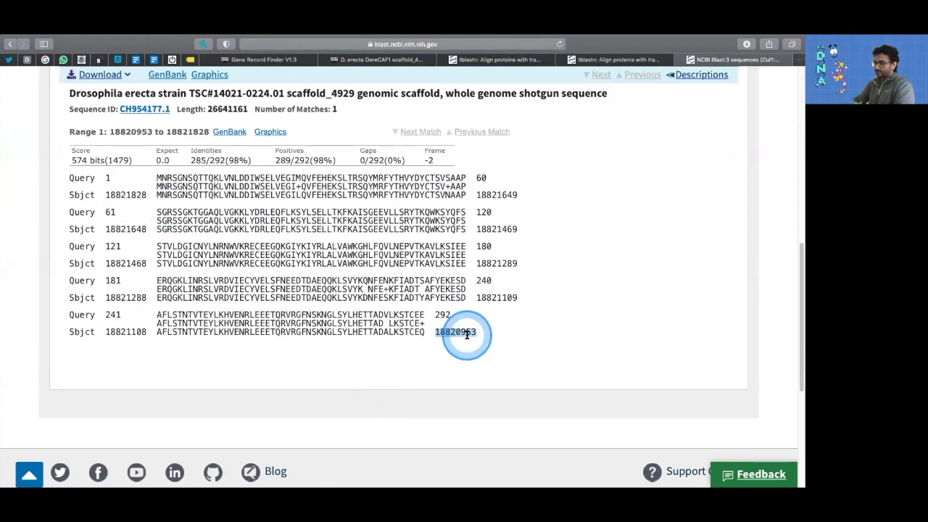
{"action": "double_click", "coordinate": [116, 193]}
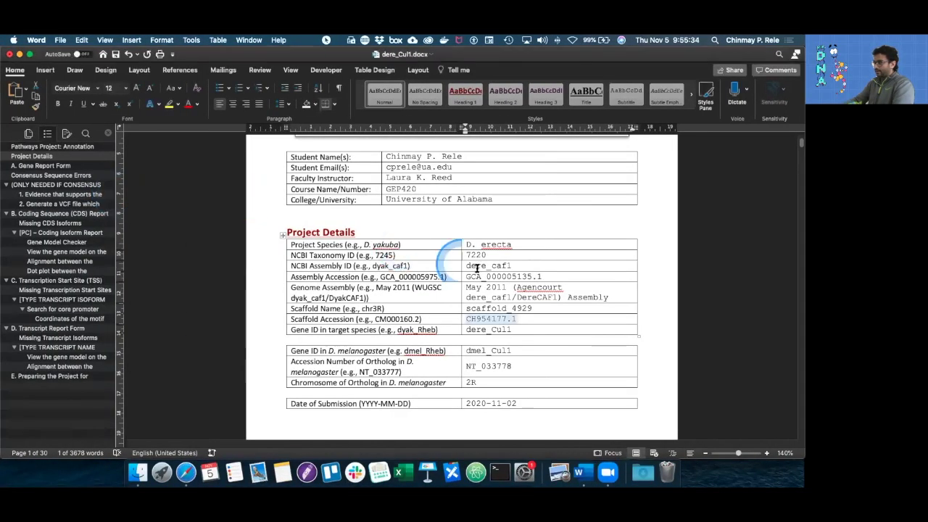
{"action": "left_click", "coordinate": [56, 232]}
{"action": "left_click", "coordinate": [438, 288]}
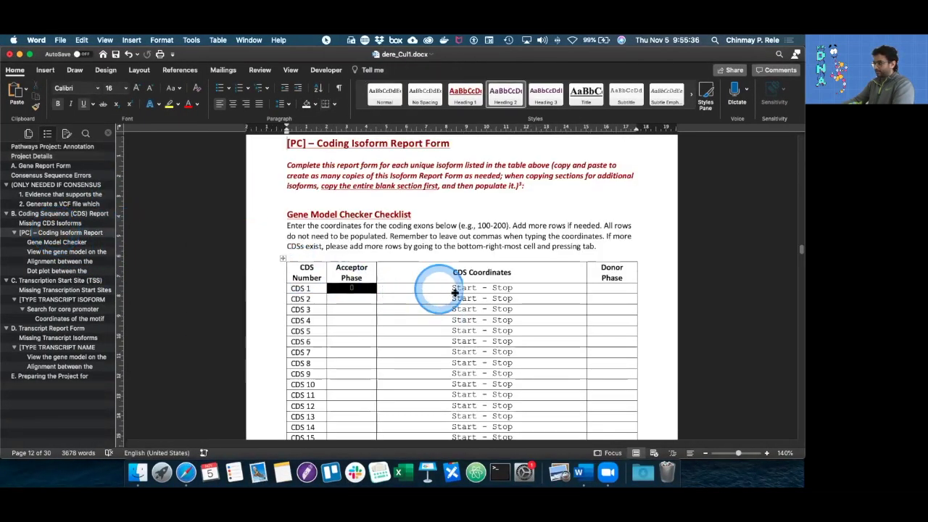
{"action": "left_click", "coordinate": [463, 287]}
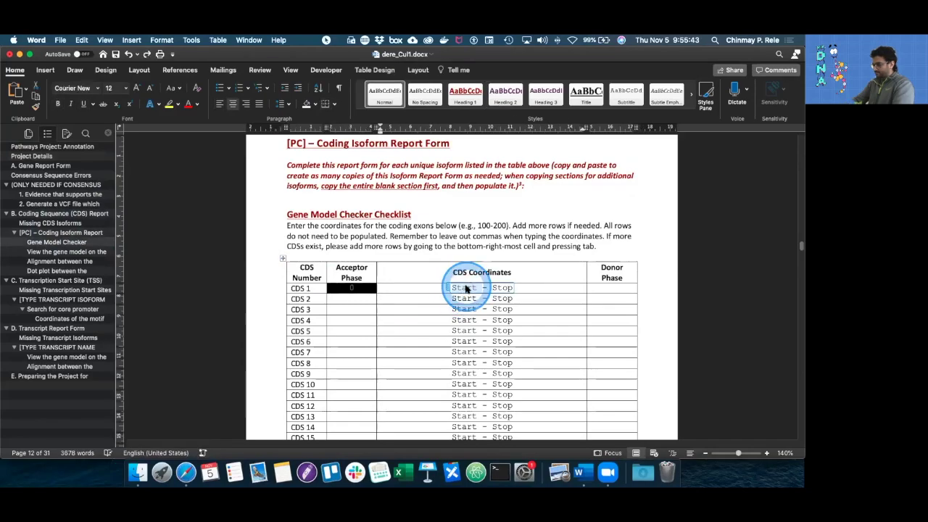
{"action": "key", "text": "super+v"}
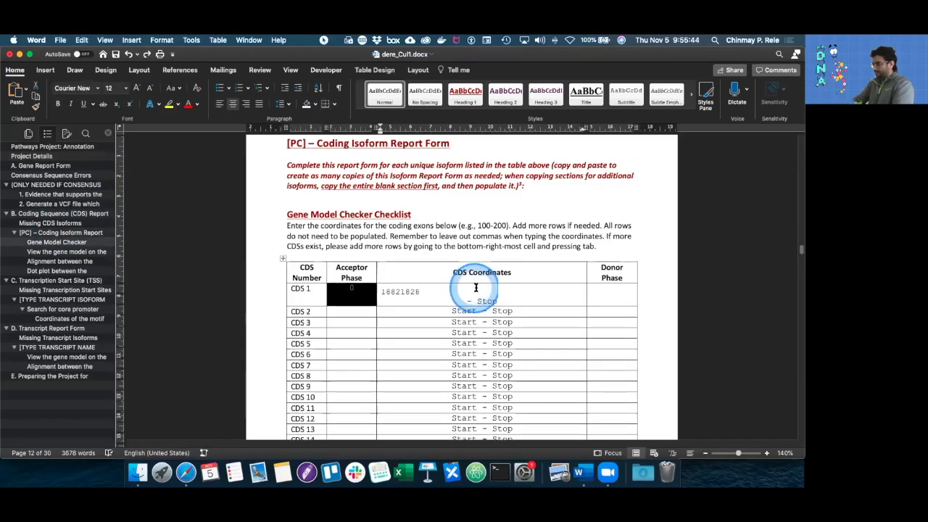
{"action": "left_click", "coordinate": [486, 296]}
{"action": "left_click", "coordinate": [427, 305]}
{"action": "left_click", "coordinate": [458, 336]}
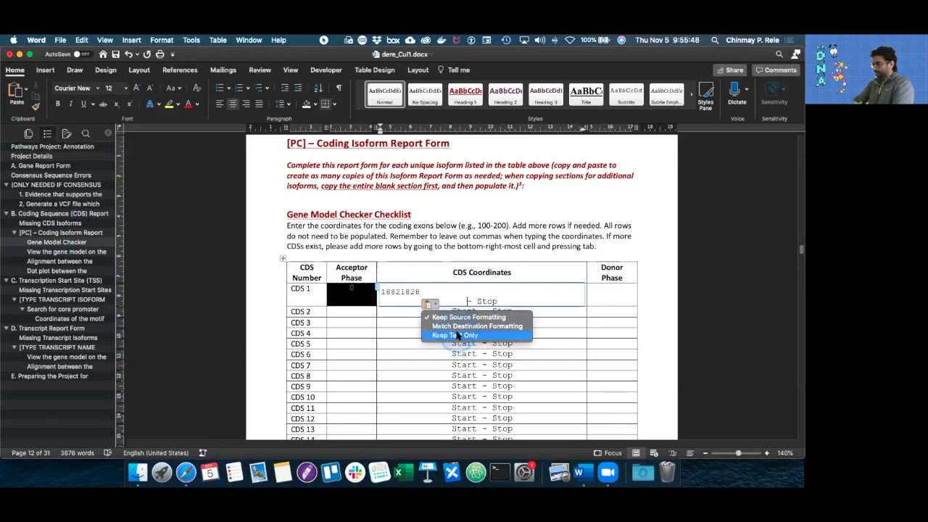
Copy the subject end coordinate 18820953 from the alignment into the CDS 1 stop of the checklist, keeping text only.
{"action": "key", "text": "ctrl+Right"}
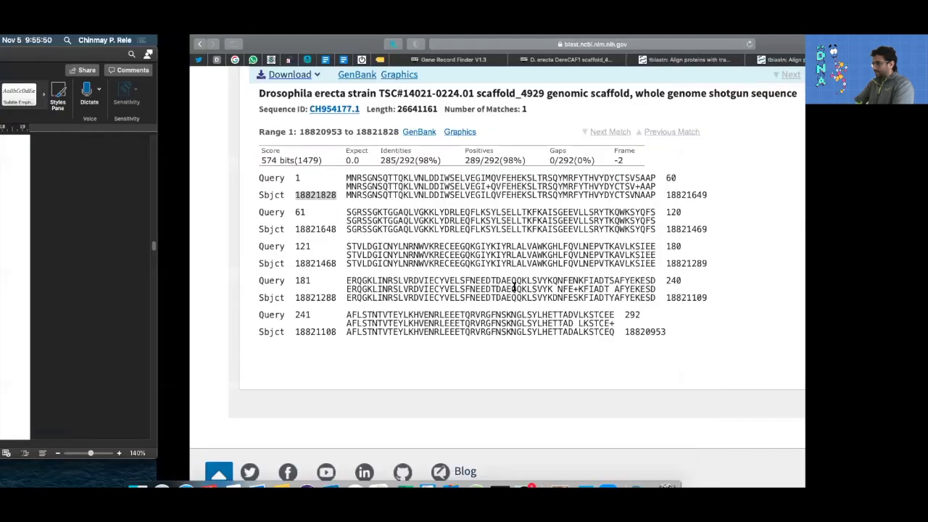
{"action": "double_click", "coordinate": [463, 332]}
{"action": "key", "text": "ctrl+Left"}
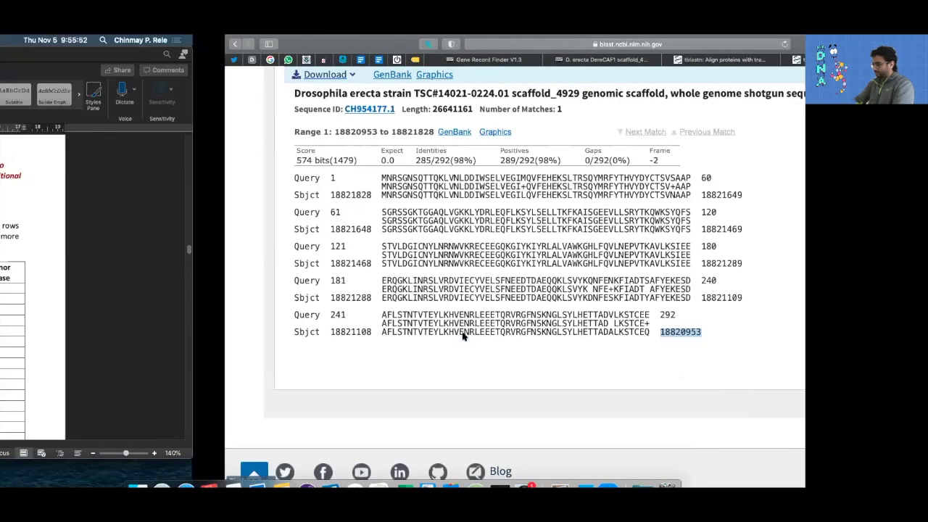
{"action": "left_click", "coordinate": [512, 288]}
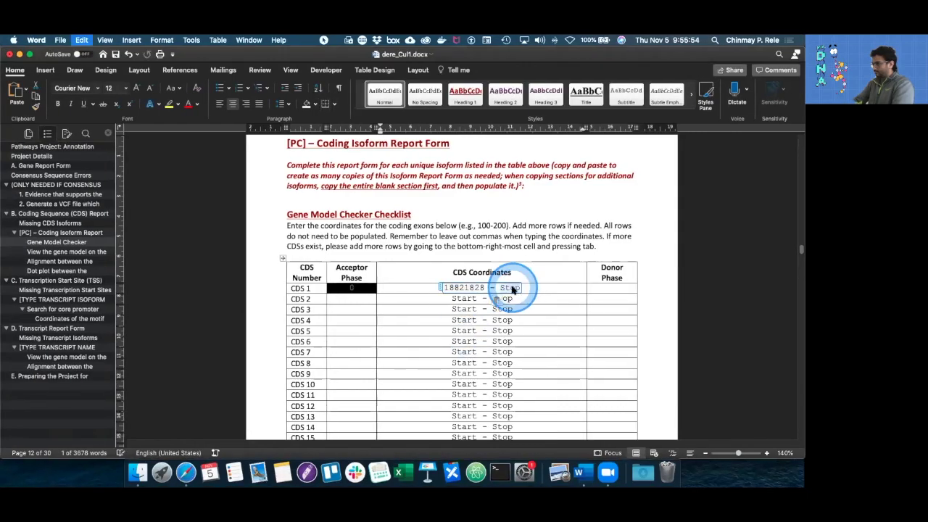
{"action": "key", "text": "super+v"}
{"action": "left_click", "coordinate": [476, 305]}
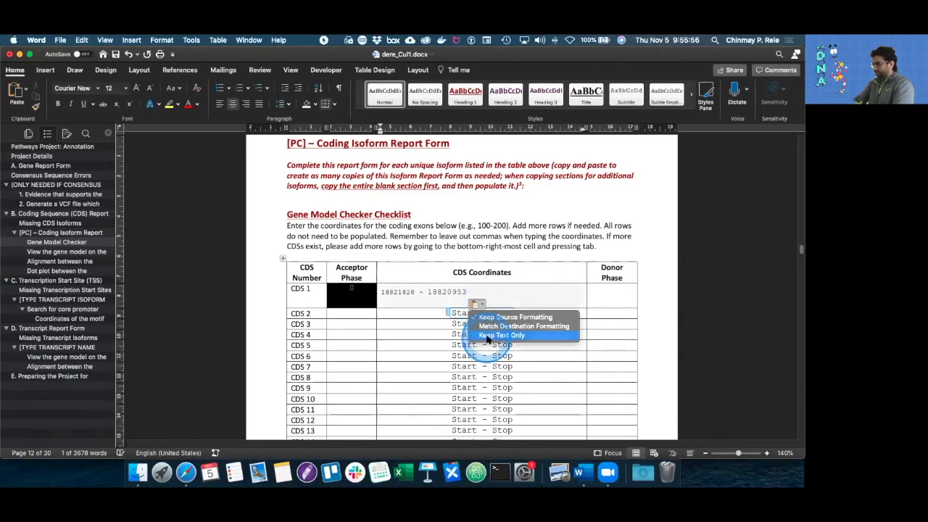
{"action": "left_click", "coordinate": [500, 335]}
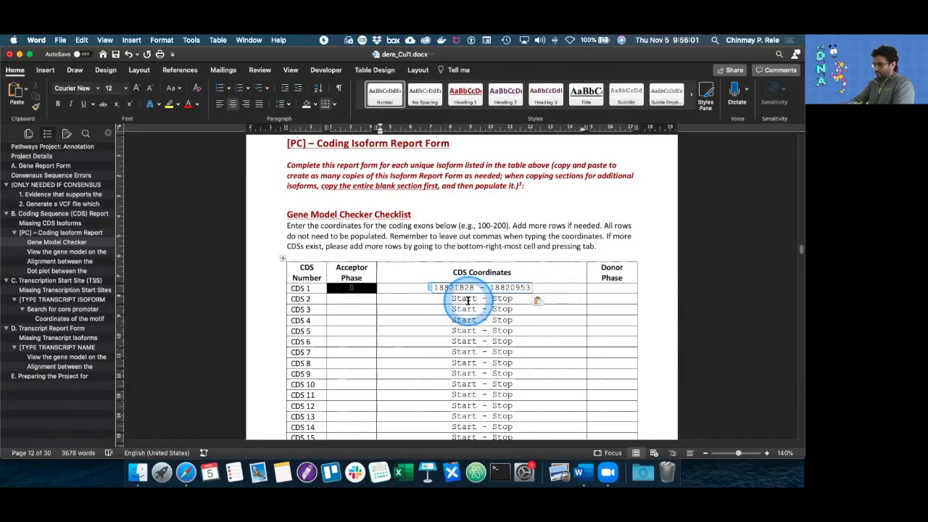
Switch the tblastn results to query Cul1:2_1489_0 and open its alignment with the D. erecta scaffold_4929.
{"action": "key", "text": "ctrl+Right"}
{"action": "scroll", "coordinate": [377, 208], "scroll_direction": "up", "scroll_amount": 5}
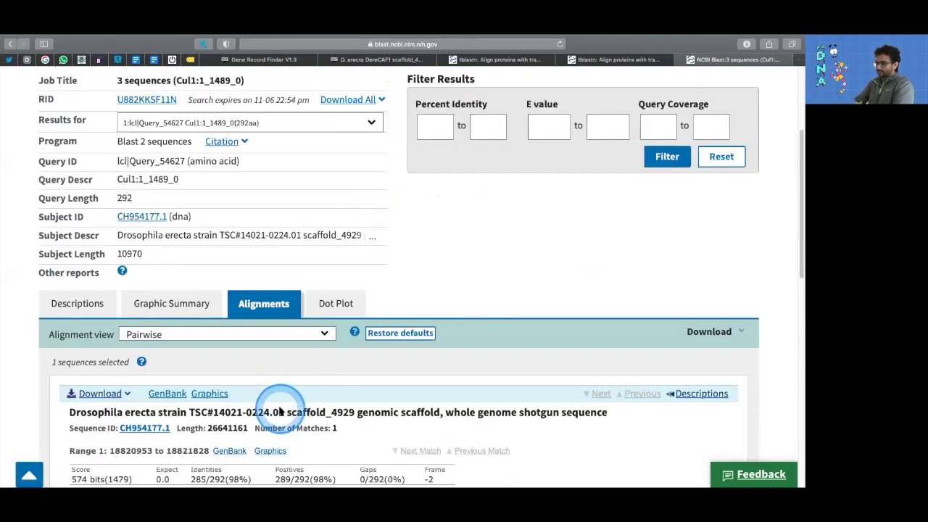
{"action": "left_click", "coordinate": [144, 134]}
{"action": "left_click", "coordinate": [196, 122]}
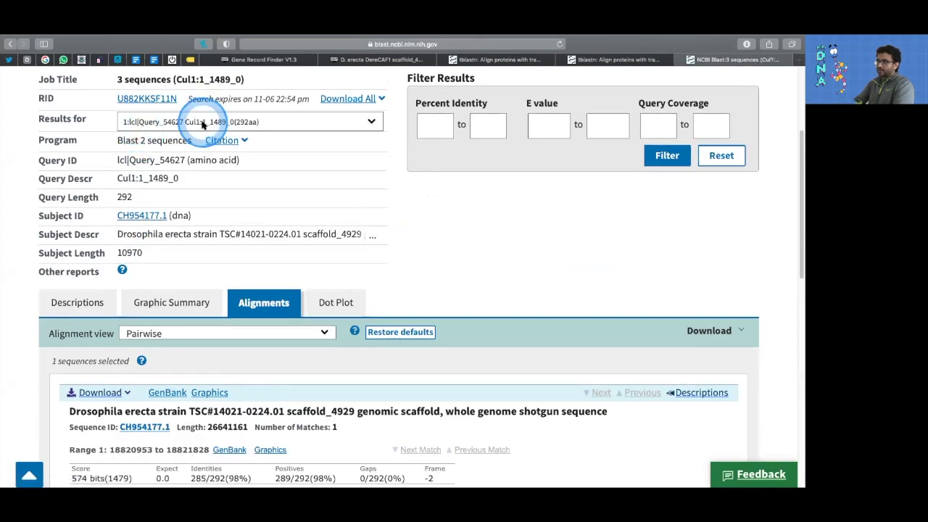
{"action": "left_click", "coordinate": [190, 131]}
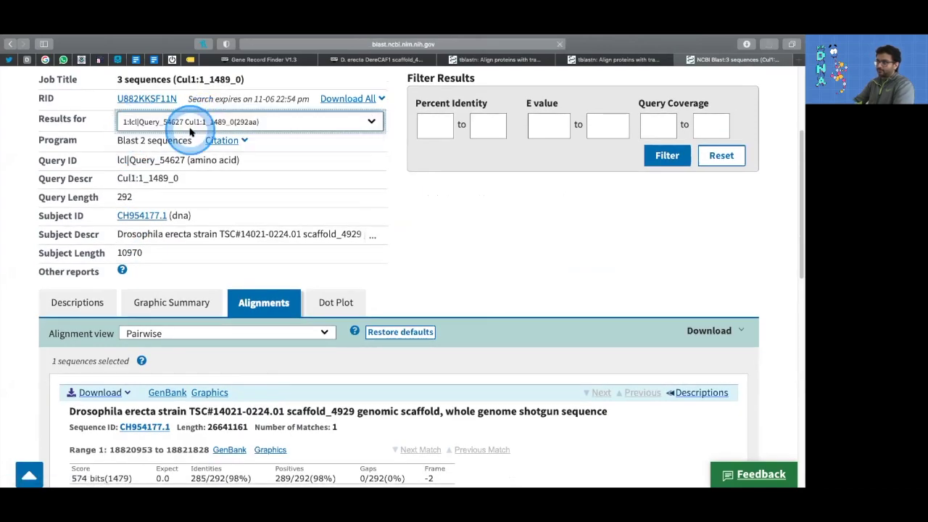
{"action": "scroll", "coordinate": [398, 219], "scroll_direction": "down", "scroll_amount": 4}
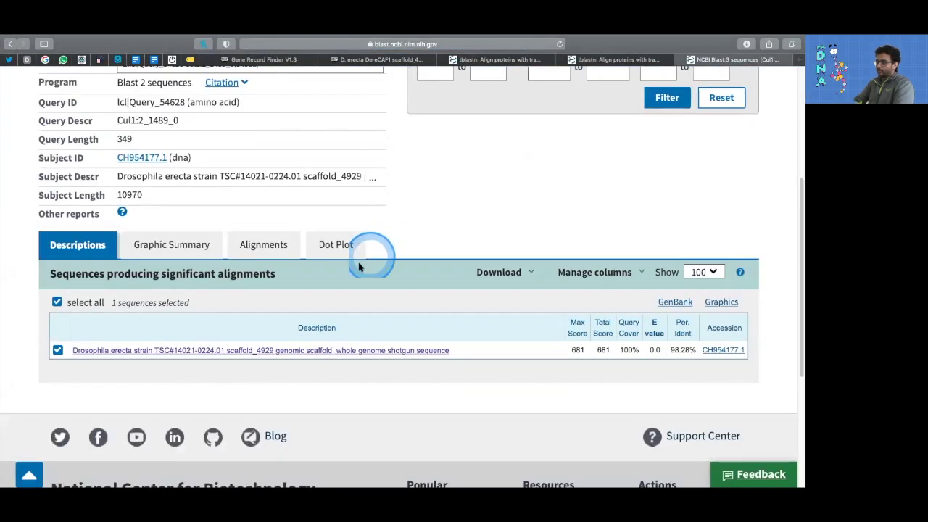
{"action": "left_click", "coordinate": [270, 351]}
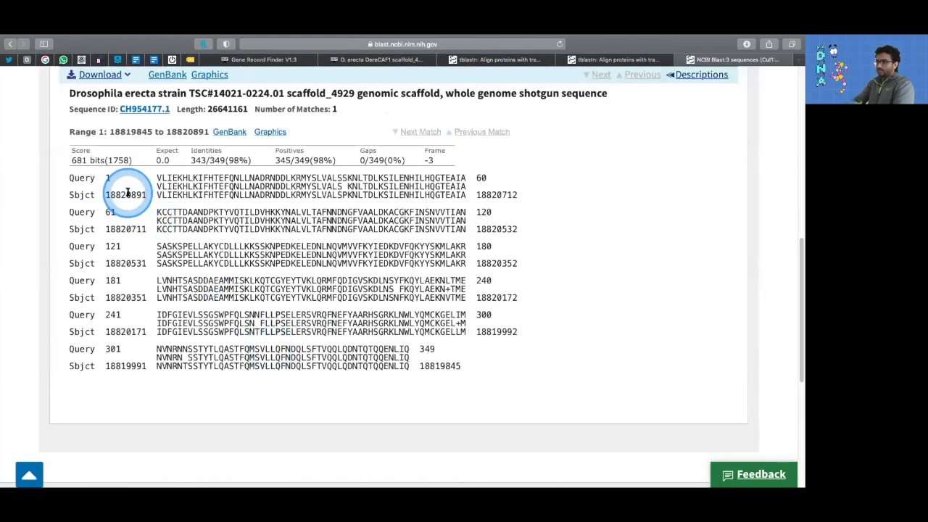
Enter the Cul1:2_1489_0 alignment's subject start 18820891 as the CDS 2 start in the report, pasted as text only.
{"action": "key", "text": "super+Tab"}
{"action": "double_click", "coordinate": [464, 298]}
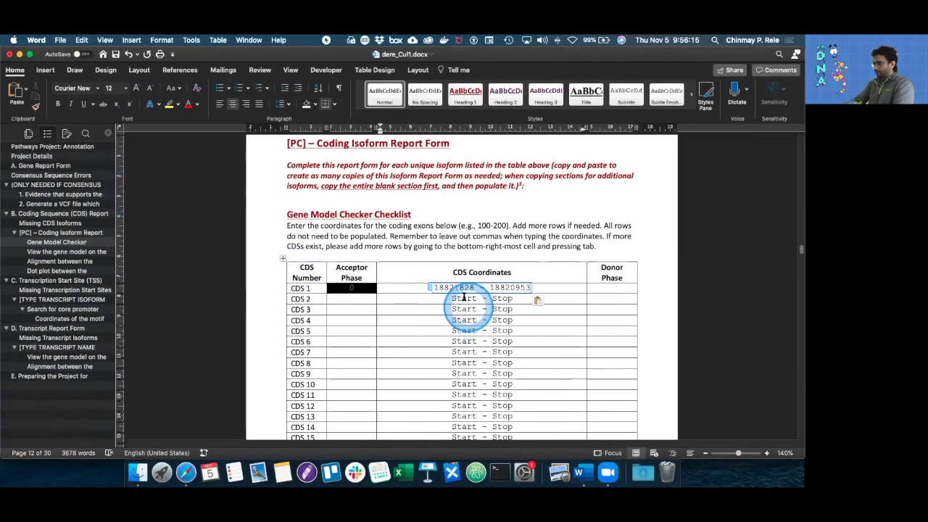
{"action": "key", "text": "super+v"}
{"action": "left_click", "coordinate": [498, 312]}
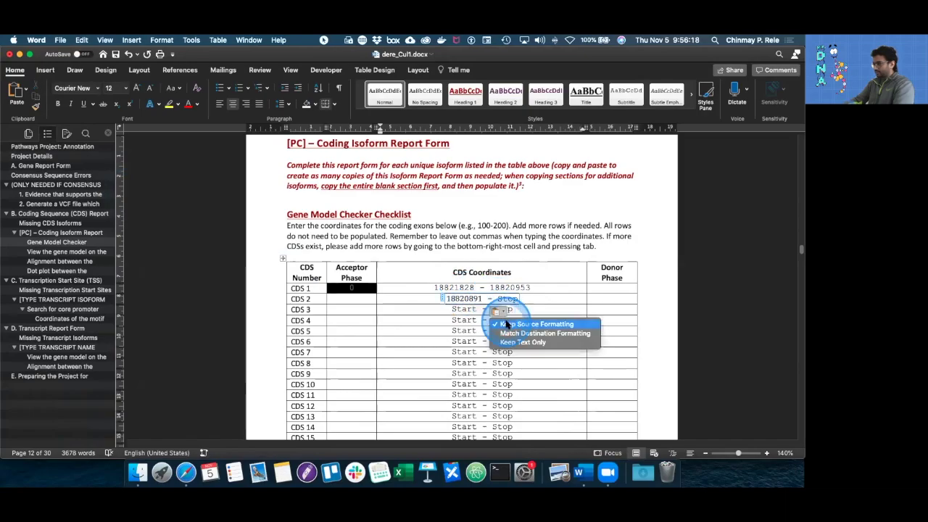
{"action": "left_click", "coordinate": [511, 341]}
Copy the alignment's subject end 18819845 into the CDS 2 stop of the report, keeping text only.
{"action": "key", "text": "super+Tab"}
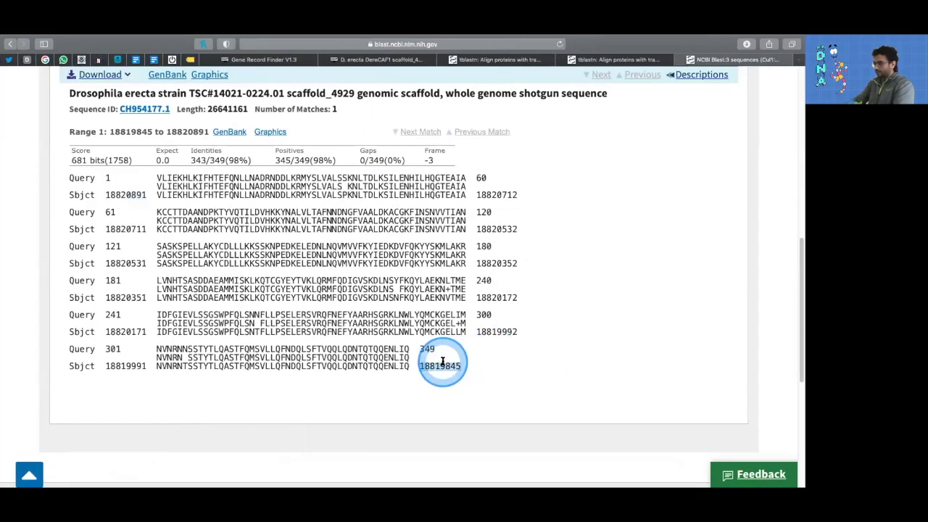
{"action": "key", "text": "super+Tab"}
{"action": "double_click", "coordinate": [509, 298]}
{"action": "key", "text": "super+v"}
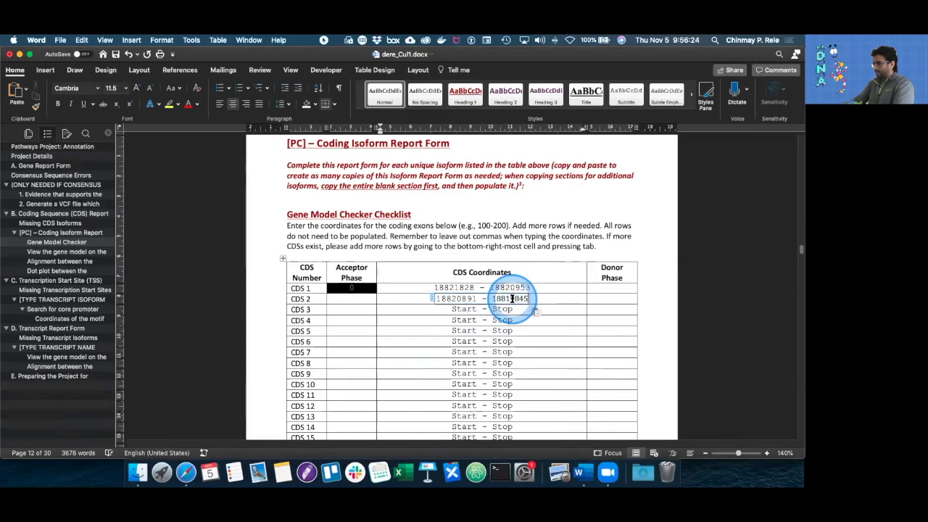
{"action": "left_click", "coordinate": [538, 311]}
{"action": "left_click", "coordinate": [545, 344]}
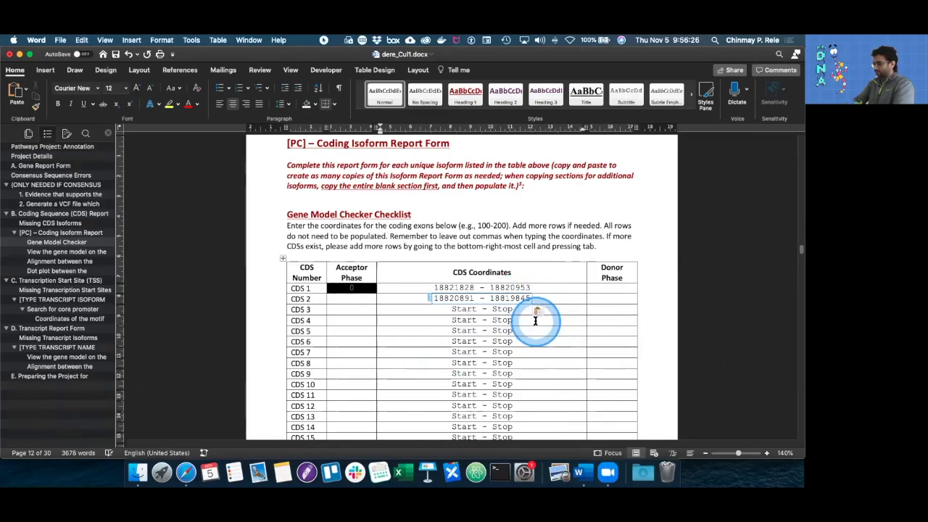
Open the scaffold alignment for Cul1:3_1489_0 and copy its subject start 18819789 into the CDS 3 start of the report.
{"action": "key", "text": "super+Tab"}
{"action": "scroll", "coordinate": [209, 225], "scroll_direction": "down", "scroll_amount": 3}
{"action": "left_click", "coordinate": [269, 348]}
{"action": "double_click", "coordinate": [118, 195]}
{"action": "key", "text": "super+Tab"}
{"action": "double_click", "coordinate": [428, 310]}
{"action": "key", "text": "super+v"}
Copy the Cul1:3_1489_0 alignment's subject end 18819388 into the CDS 3 stop of the report, keeping text only.
{"action": "key", "text": "super+Tab"}
{"action": "double_click", "coordinate": [255, 263]}
{"action": "key", "text": "super+c"}
{"action": "key", "text": "super+Tab"}
{"action": "double_click", "coordinate": [510, 311]}
{"action": "key", "text": "super+v"}
{"action": "left_click", "coordinate": [538, 322]}
{"action": "left_click", "coordinate": [540, 354]}
{"action": "scroll", "coordinate": [538, 311], "scroll_direction": "down", "scroll_amount": 3}
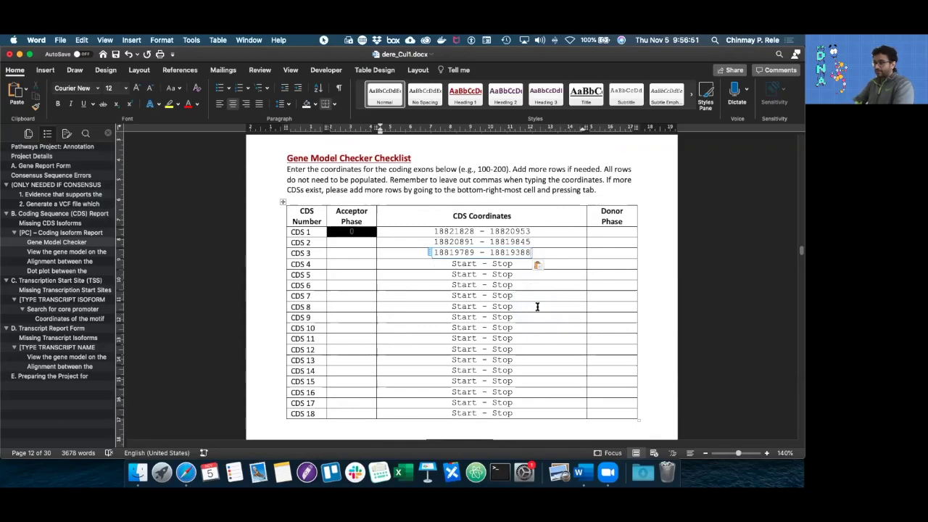
In the genome browser, zoom to scaffold_4929:18,820,950-18,820,958 at the end of Cul1's first coding exon and show the base position ruler in full.
{"action": "key", "text": "ctrl+Right"}
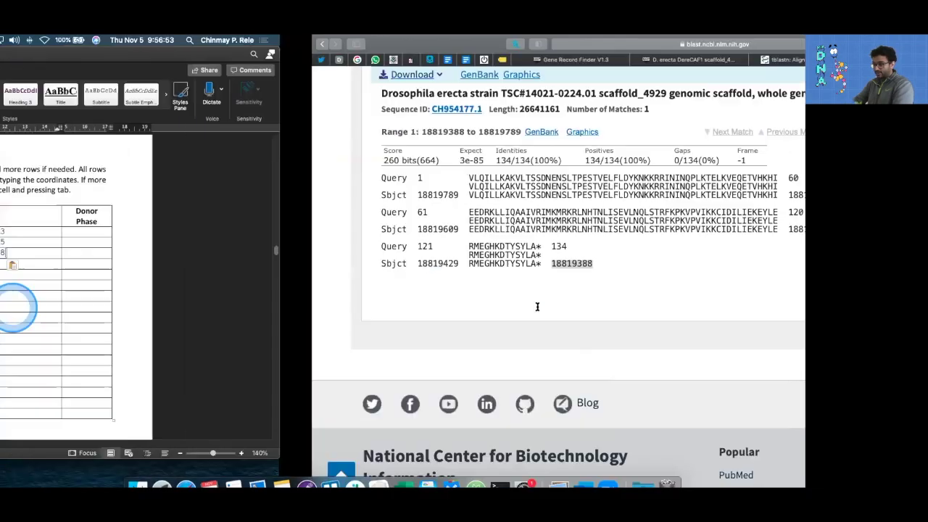
{"action": "scroll", "coordinate": [424, 230], "scroll_direction": "up", "scroll_amount": 3}
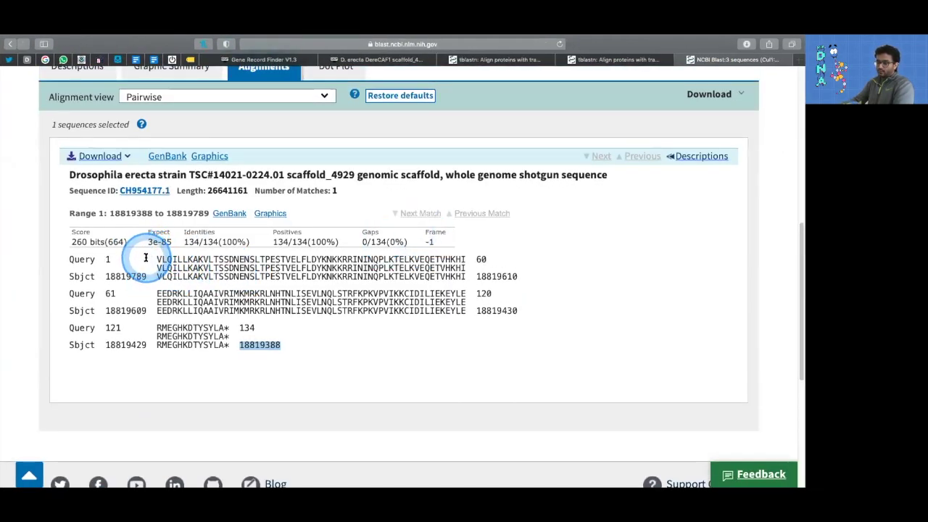
{"action": "scroll", "coordinate": [380, 206], "scroll_direction": "up", "scroll_amount": 5}
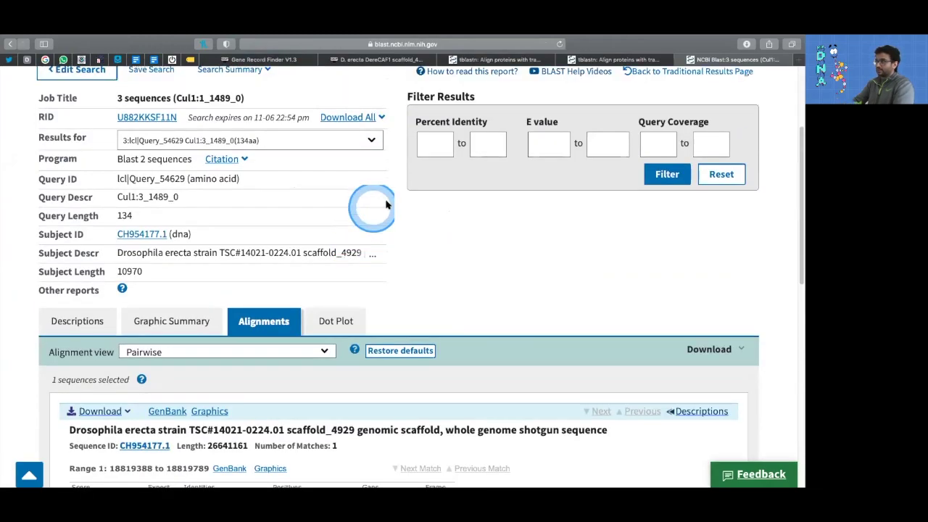
{"action": "scroll", "coordinate": [380, 206], "scroll_direction": "up", "scroll_amount": 3}
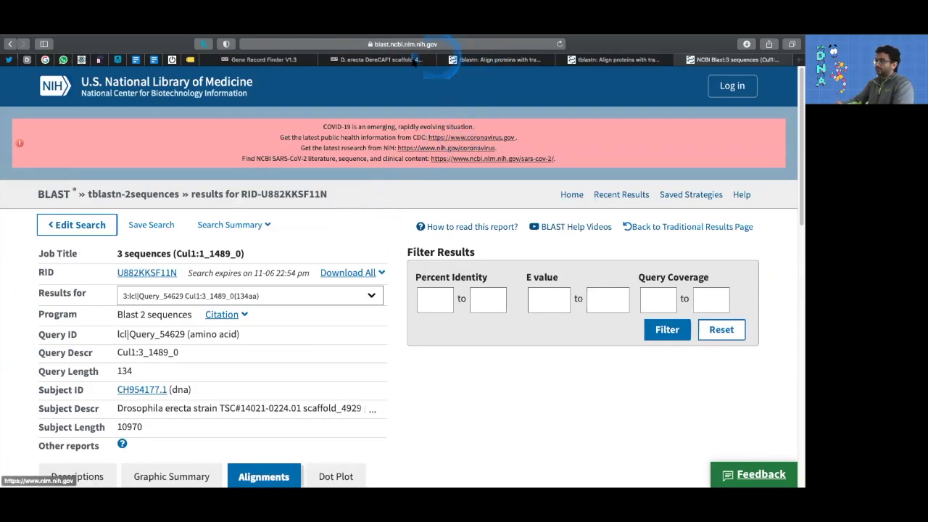
{"action": "left_click", "coordinate": [383, 59]}
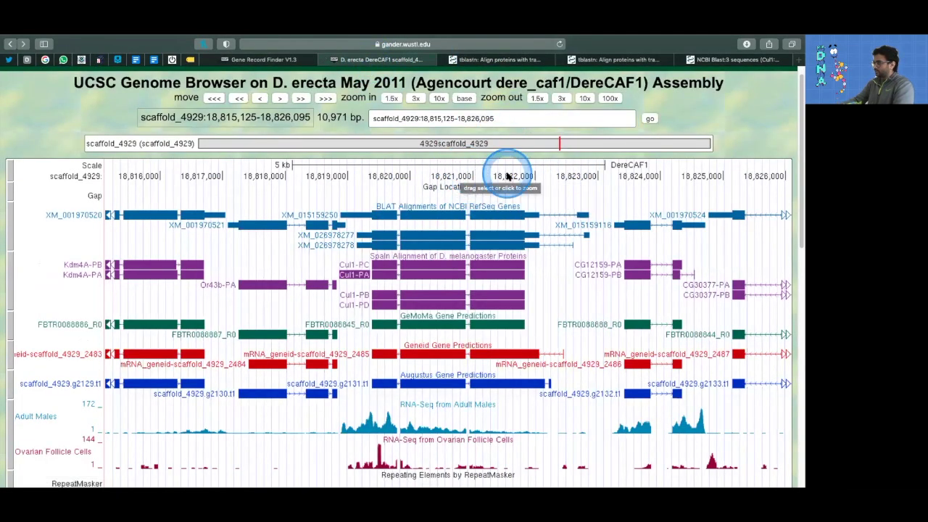
{"action": "left_click_drag", "start_coordinate": [468, 172], "coordinate": [476, 138]}
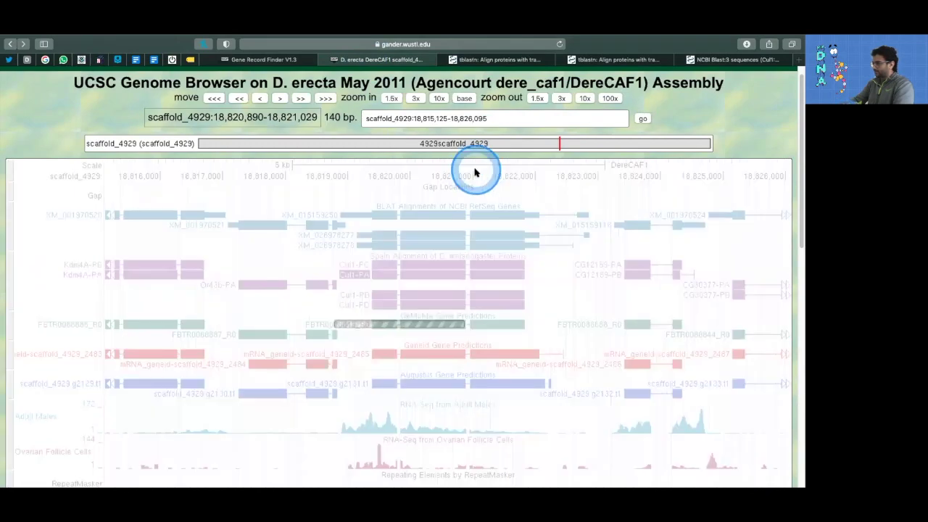
{"action": "left_click_drag", "start_coordinate": [399, 170], "coordinate": [442, 166]}
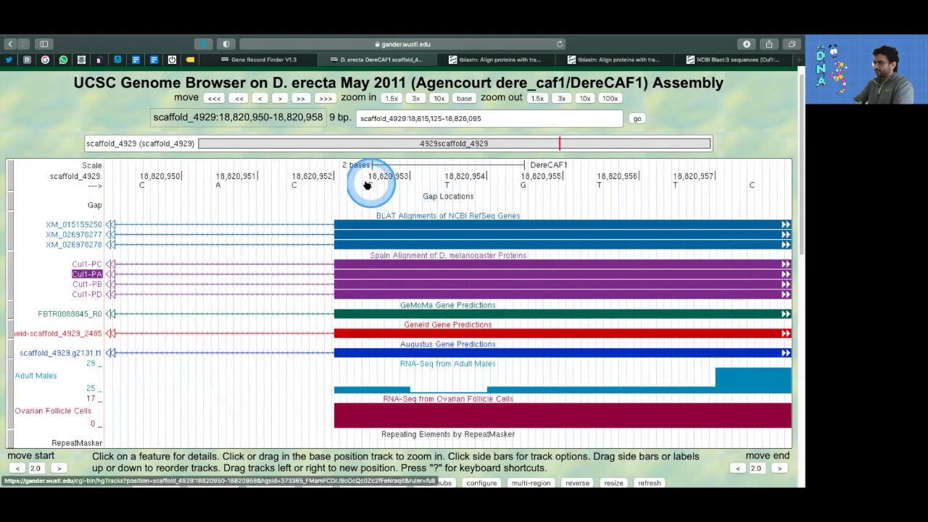
{"action": "right_click", "coordinate": [368, 185]}
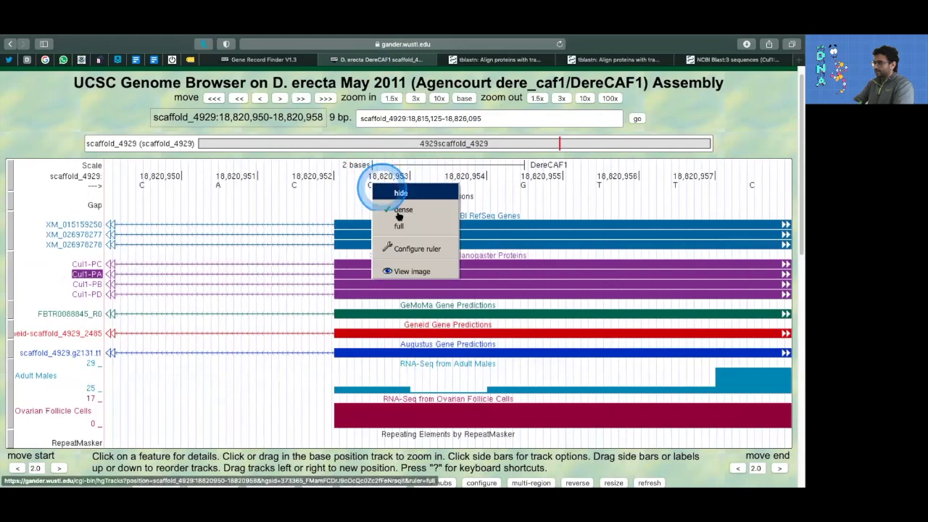
{"action": "left_click", "coordinate": [406, 215]}
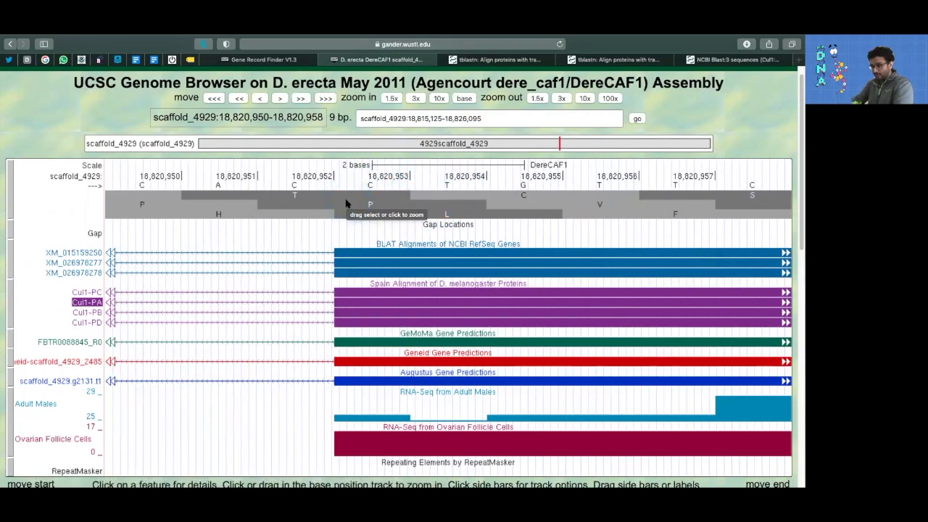
Copy the CDS 1 coordinates from the report and display scaffold_4929:18821828 - 18820953 in the genome browser.
{"action": "key", "text": "super+Tab"}
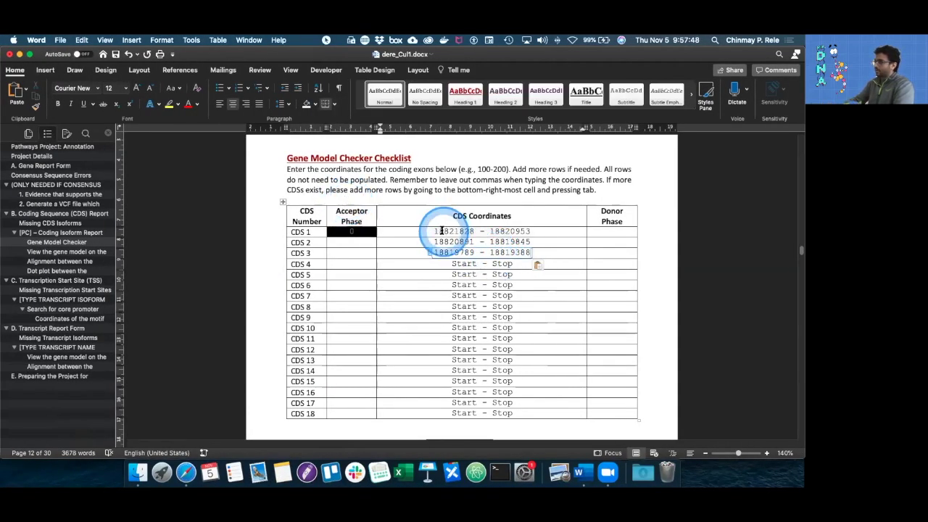
{"action": "left_click_drag", "start_coordinate": [432, 230], "coordinate": [535, 230]}
{"action": "key", "text": "super+Tab"}
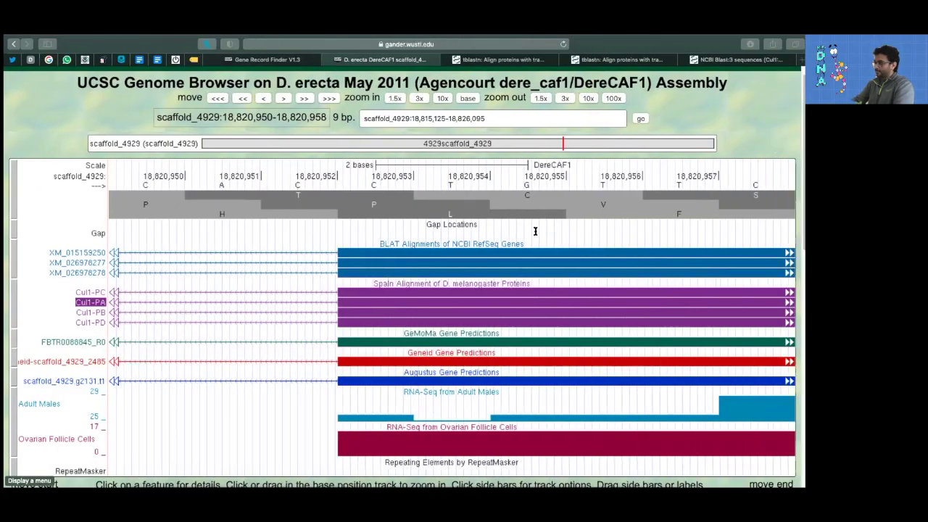
{"action": "left_click", "coordinate": [422, 120]}
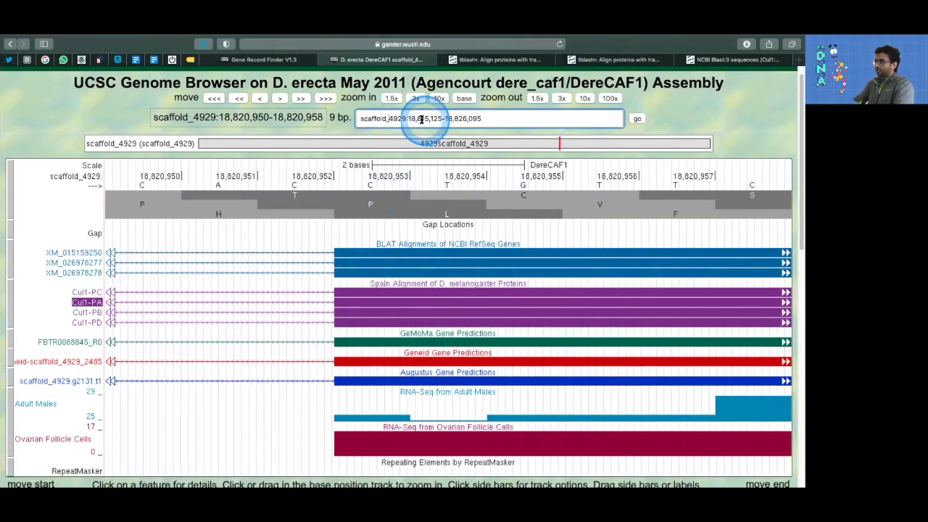
{"action": "double_click", "coordinate": [509, 117]}
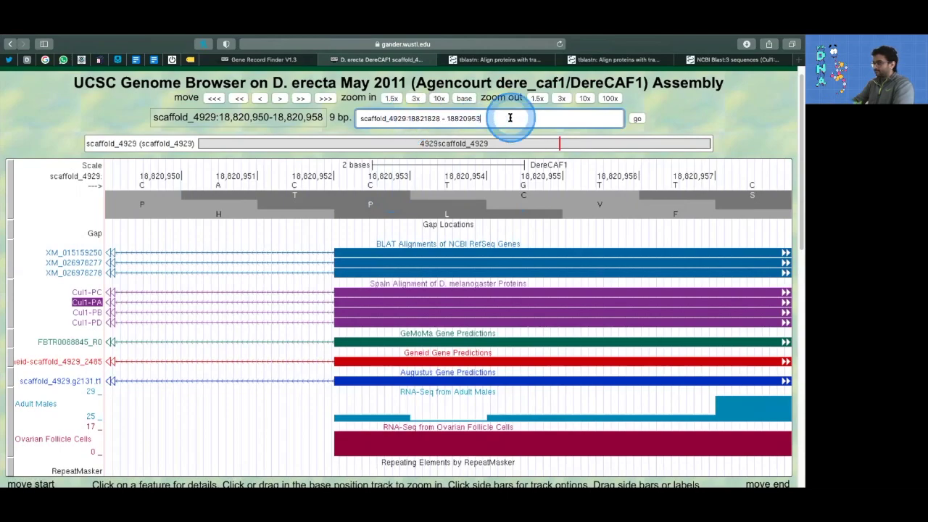
{"action": "left_click", "coordinate": [637, 118]}
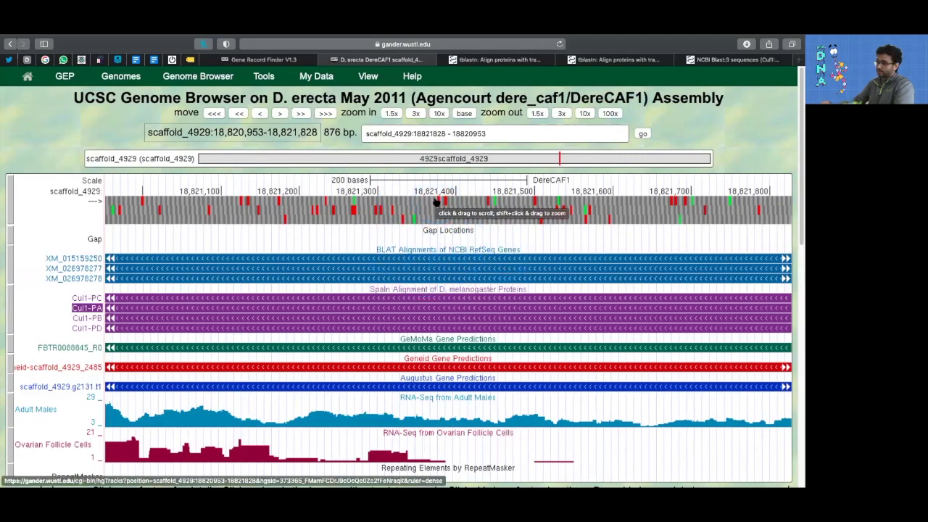
Reverse the genome browser display so that the minus-strand Cul1 gene reads left to right.
{"action": "scroll", "coordinate": [534, 247], "scroll_direction": "down", "scroll_amount": 2}
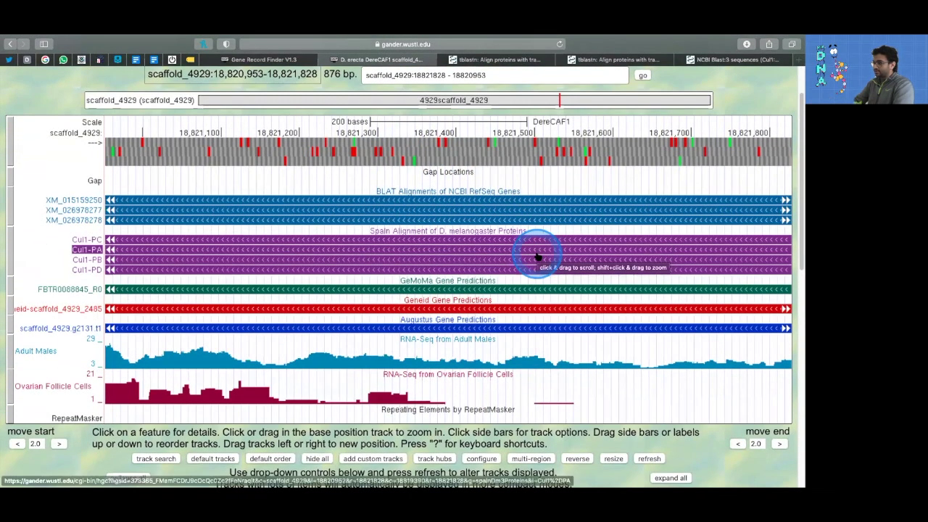
{"action": "left_click", "coordinate": [599, 411]}
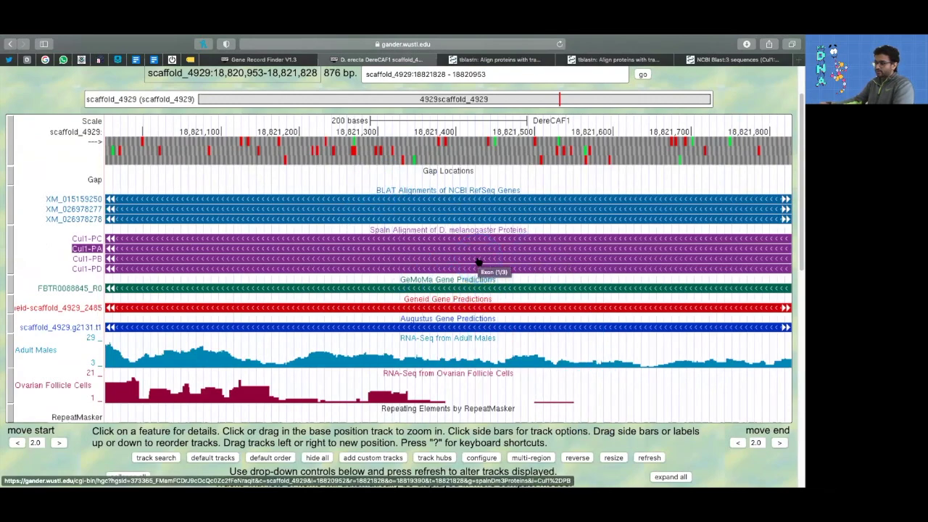
{"action": "left_click", "coordinate": [578, 458]}
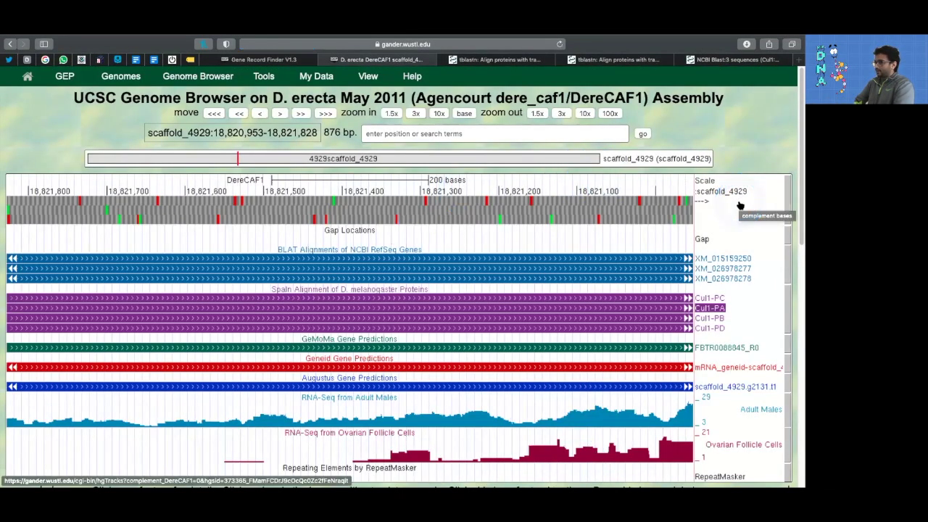
{"action": "scroll", "coordinate": [715, 321], "scroll_direction": "down", "scroll_amount": 4}
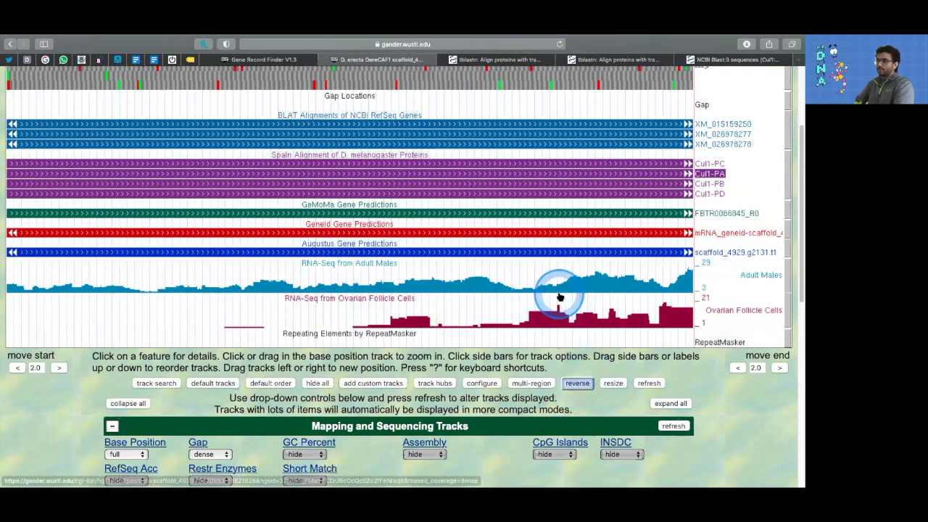
{"action": "scroll", "coordinate": [559, 297], "scroll_direction": "up", "scroll_amount": 2}
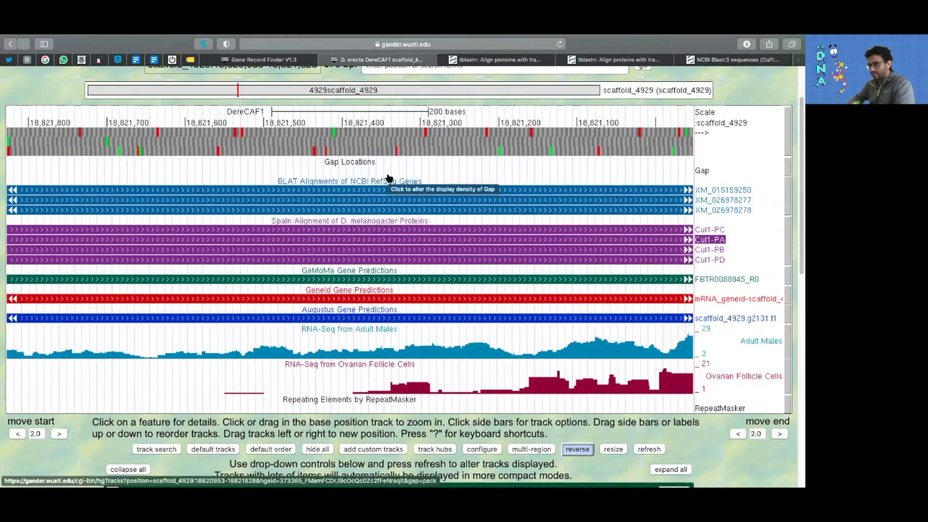
Zoom to individual bases at the start of Cul1's first coding exon and compare the start codon position with the report's CDS 1 start.
{"action": "left_click_drag", "start_coordinate": [301, 176], "coordinate": [332, 177]}
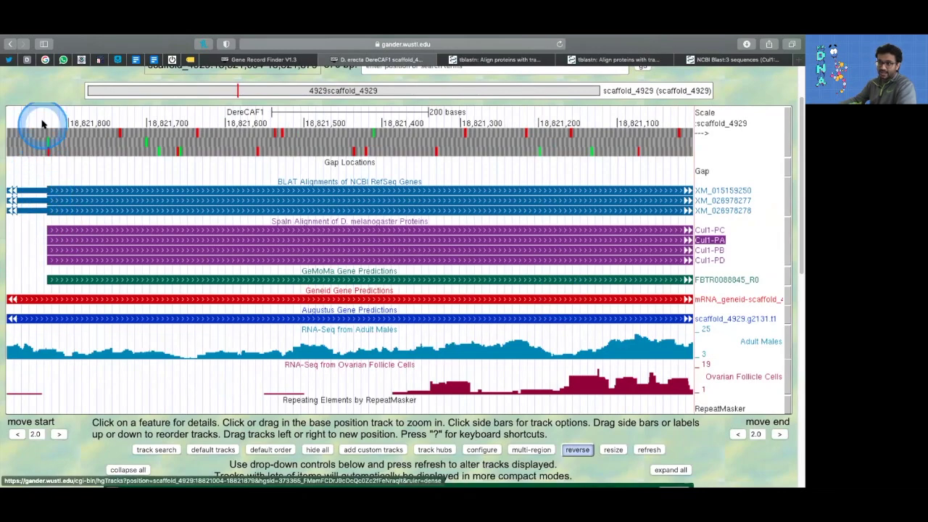
{"action": "left_click_drag", "start_coordinate": [42, 121], "coordinate": [70, 124]}
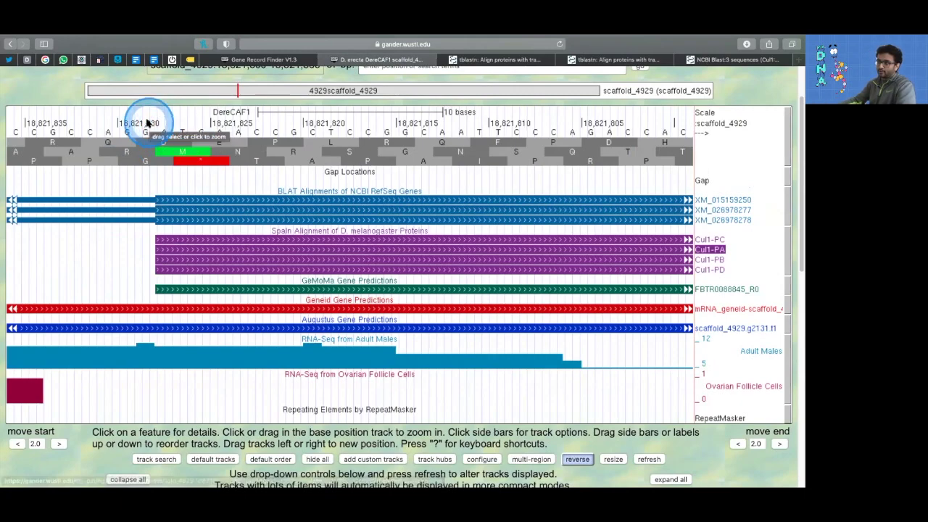
{"action": "left_click_drag", "start_coordinate": [155, 125], "coordinate": [221, 128]}
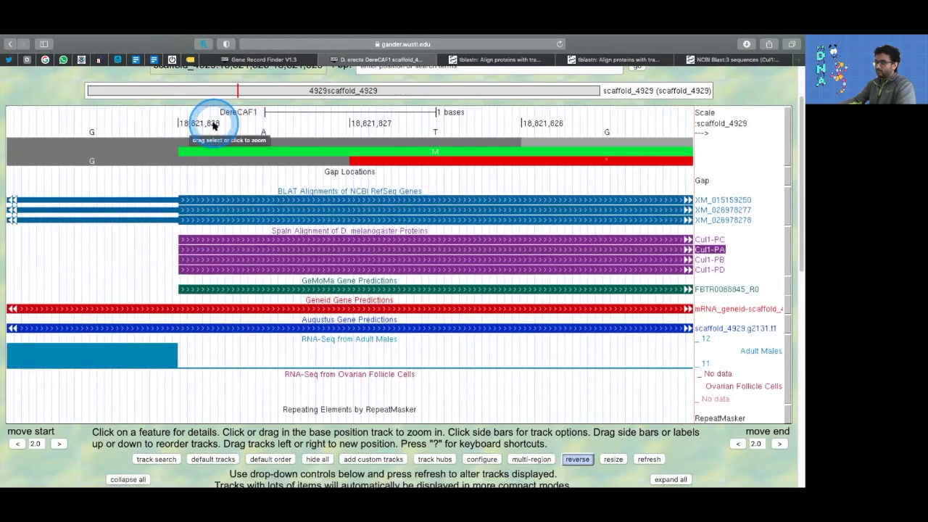
{"action": "key", "text": "ctrl+Left"}
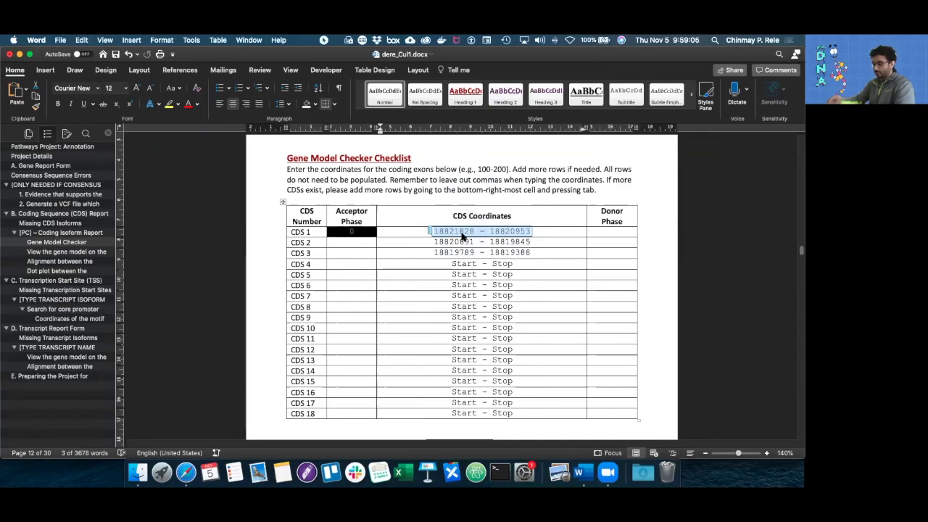
{"action": "key", "text": "ctrl+Right"}
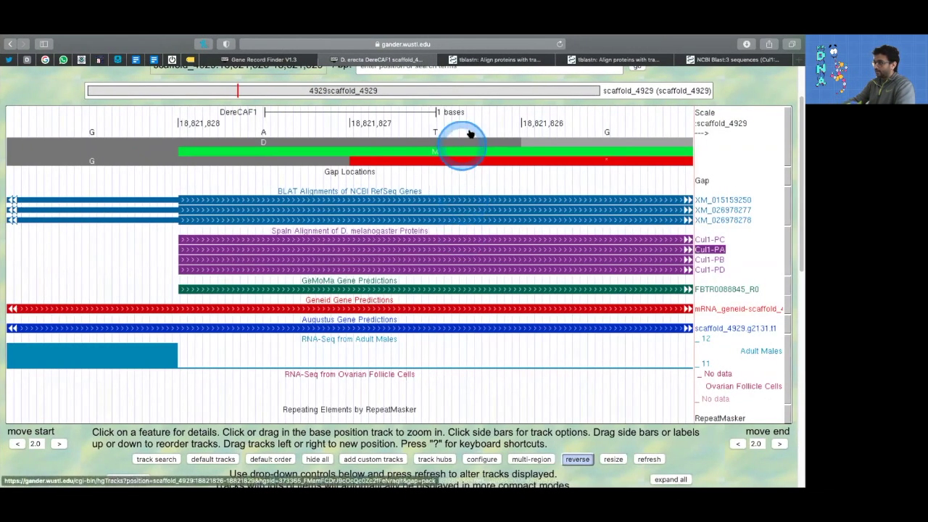
Zoom to individual bases at the end of Cul1's first coding exon and examine the splice donor site and reading frame around 18,820,953.
{"action": "left_click", "coordinate": [461, 152]}
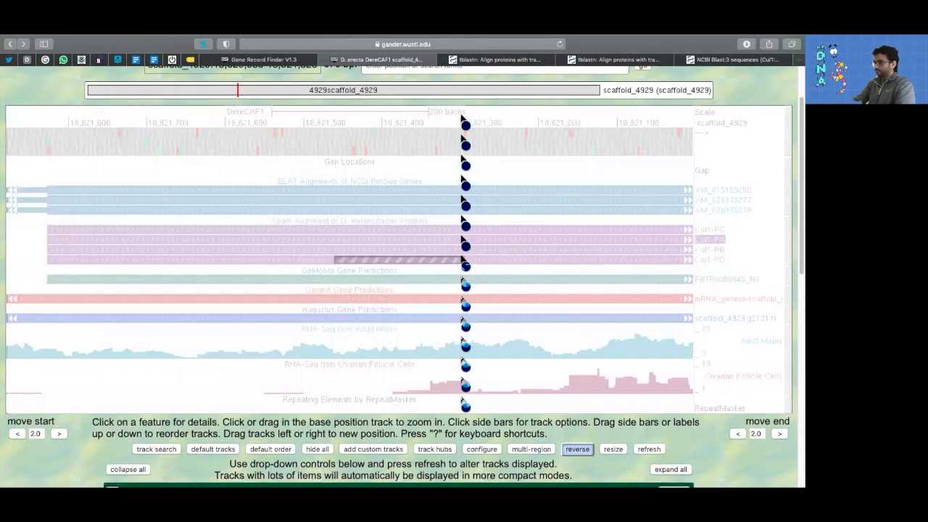
{"action": "left_click_drag", "start_coordinate": [508, 176], "coordinate": [440, 181]}
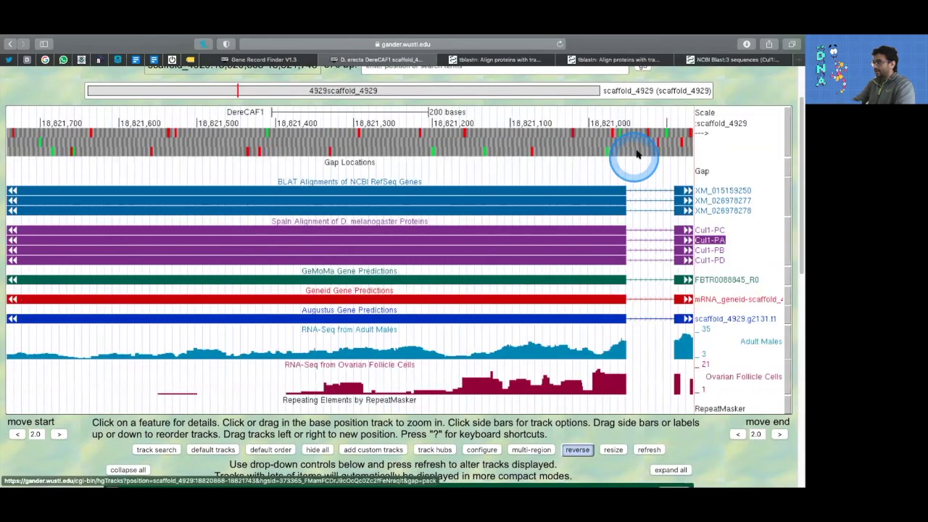
{"action": "left_click_drag", "start_coordinate": [613, 121], "coordinate": [638, 121]}
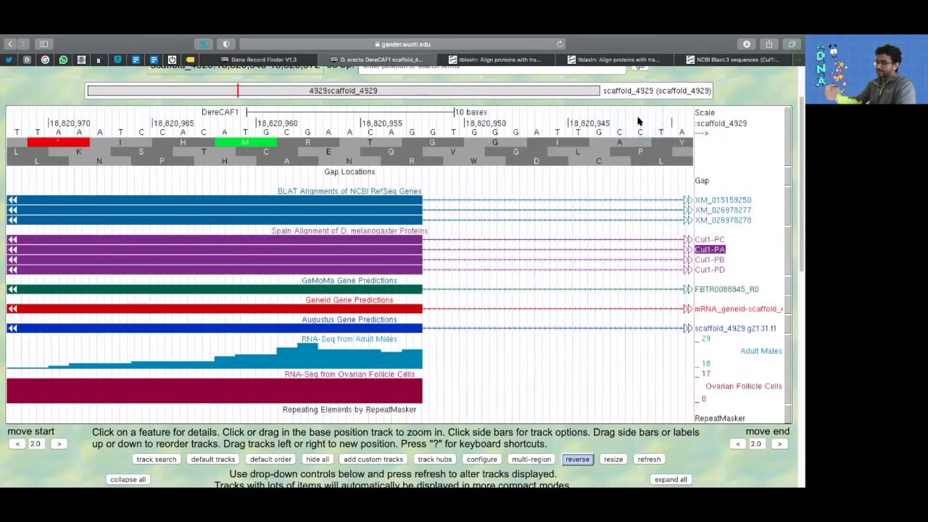
{"action": "left_click", "coordinate": [467, 142]}
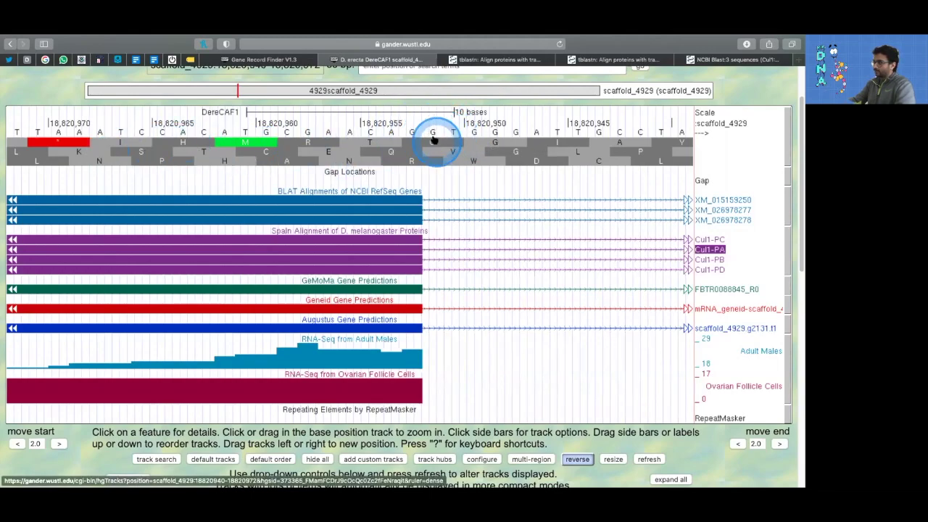
{"action": "left_click_drag", "start_coordinate": [365, 121], "coordinate": [525, 122]}
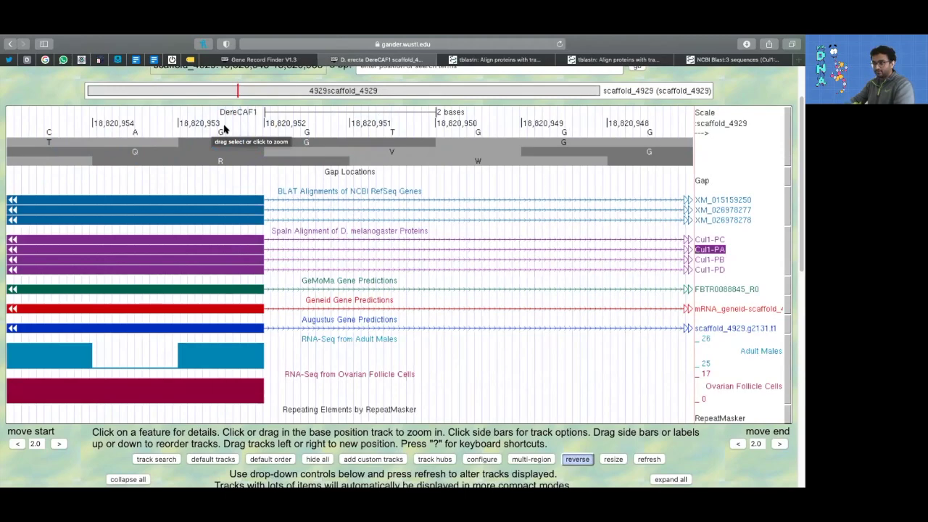
Enter 0 as the donor phase of CDS 1 in the report's Gene Model Checker checklist.
{"action": "key", "text": "ctrl+Left"}
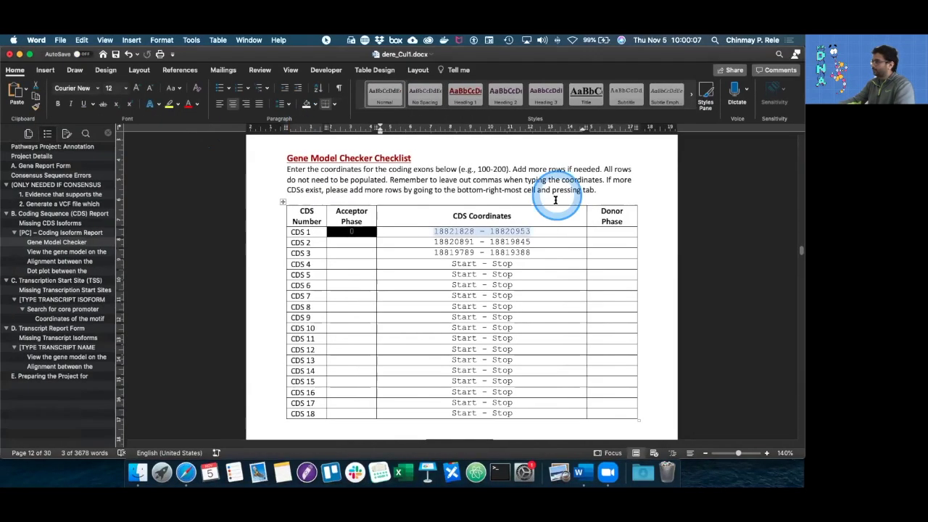
{"action": "left_click", "coordinate": [516, 232]}
{"action": "left_click", "coordinate": [604, 233]}
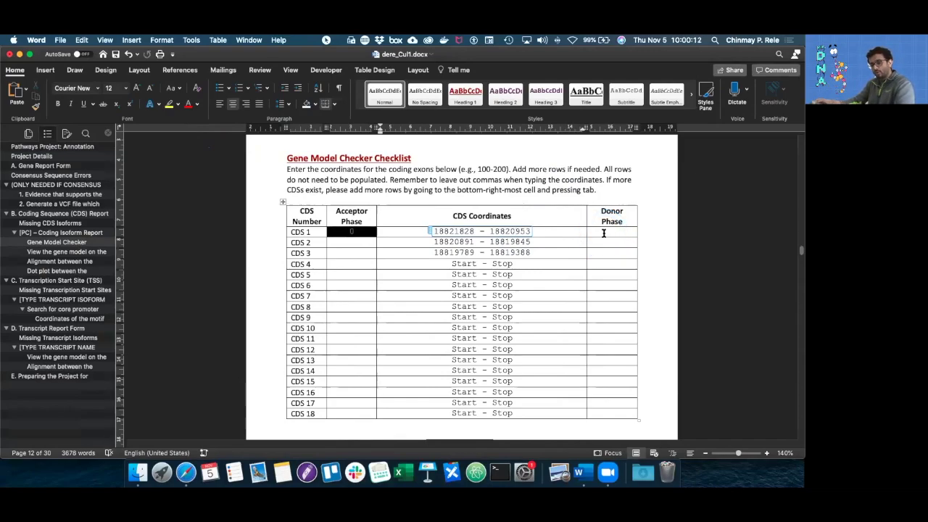
{"action": "left_click", "coordinate": [610, 232]}
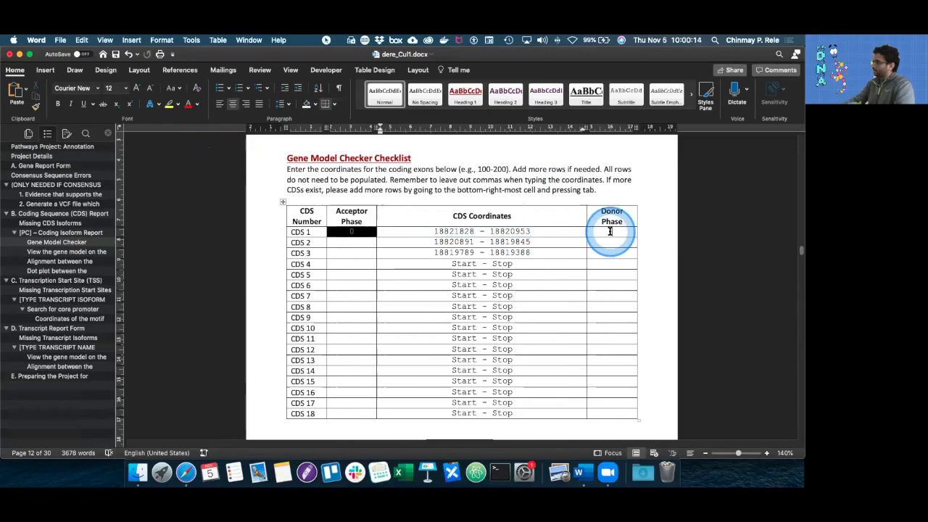
{"action": "left_click", "coordinate": [610, 231]}
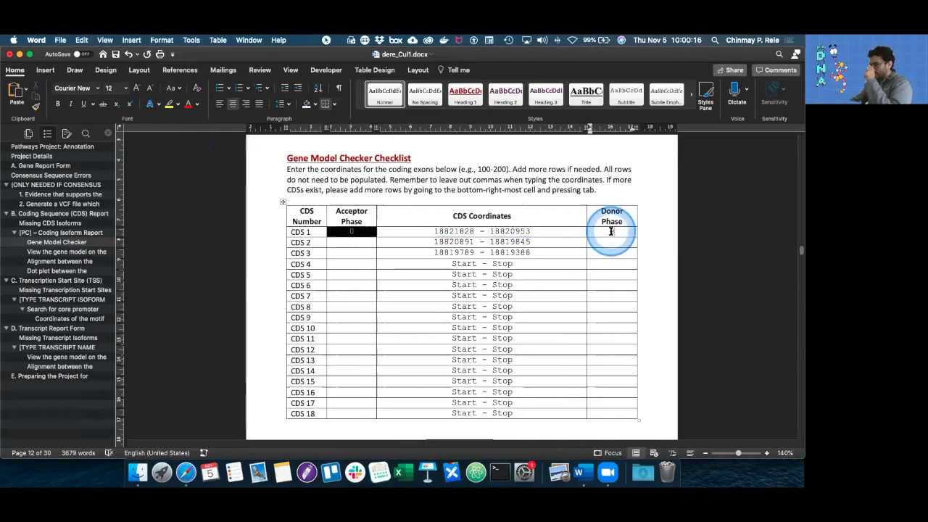
{"action": "type", "text": "0"}
Enter 0 as the acceptor phase of CDS 2 in the checklist.
{"action": "left_click", "coordinate": [343, 245]}
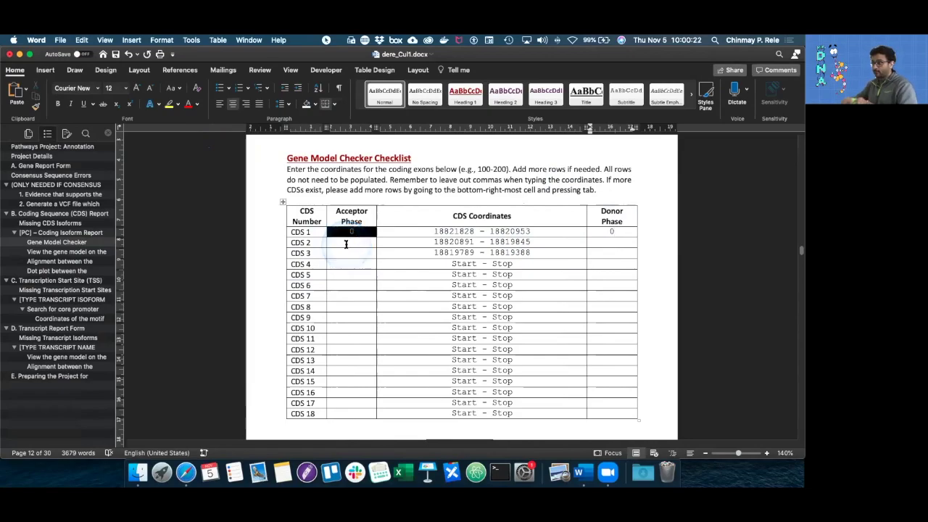
{"action": "left_click", "coordinate": [611, 237]}
{"action": "left_click", "coordinate": [347, 248]}
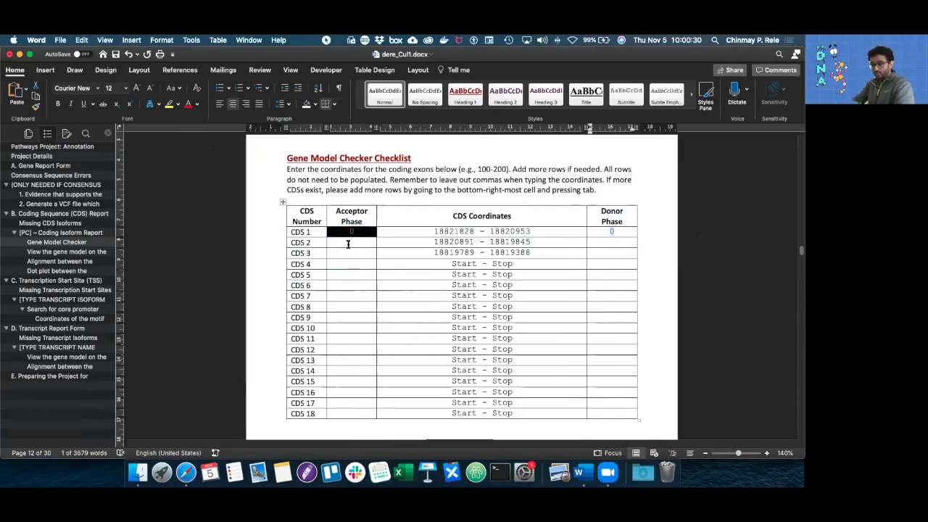
Look up the report's CDS 2 coordinates in the genome browser, zoom to scaffold_4929:18,820,883-18,820,897, and check the acceptor site against the report's acceptor phase.
{"action": "left_click_drag", "start_coordinate": [430, 242], "coordinate": [520, 247]}
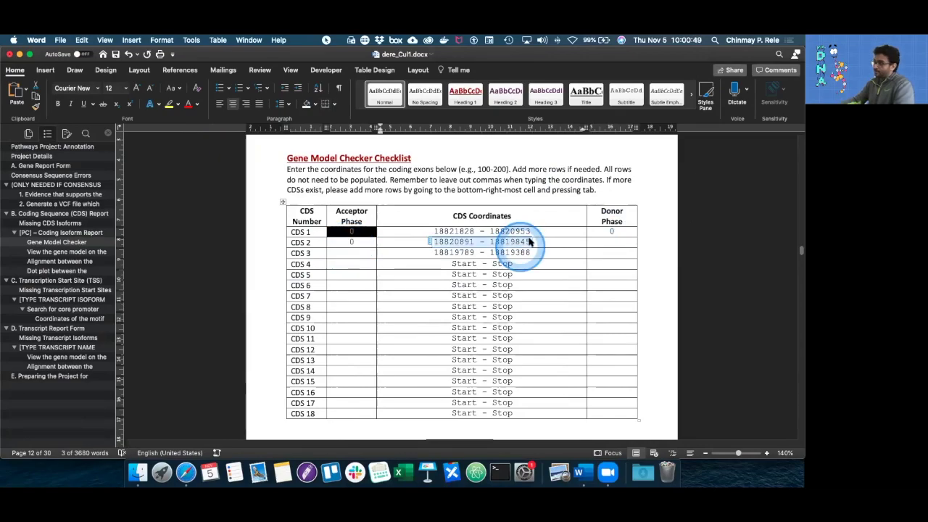
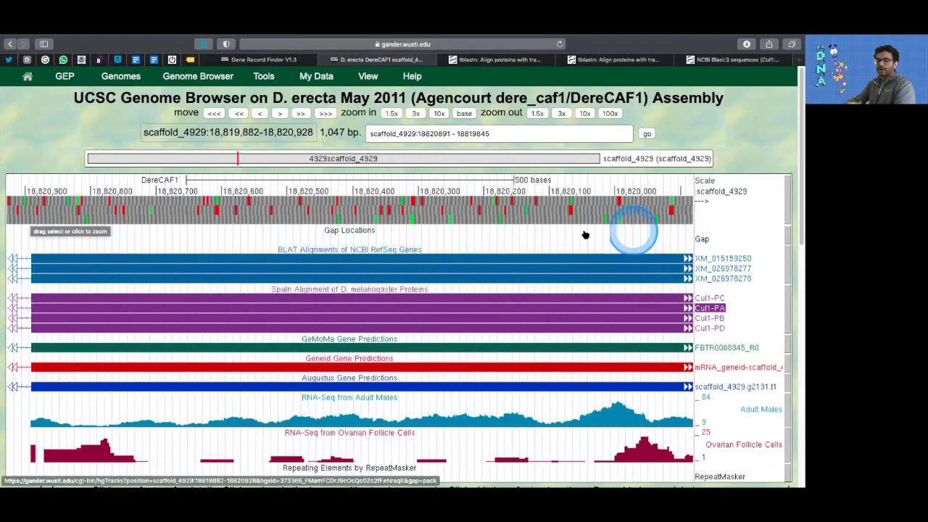
{"action": "left_click_drag", "start_coordinate": [27, 191], "coordinate": [35, 190]}
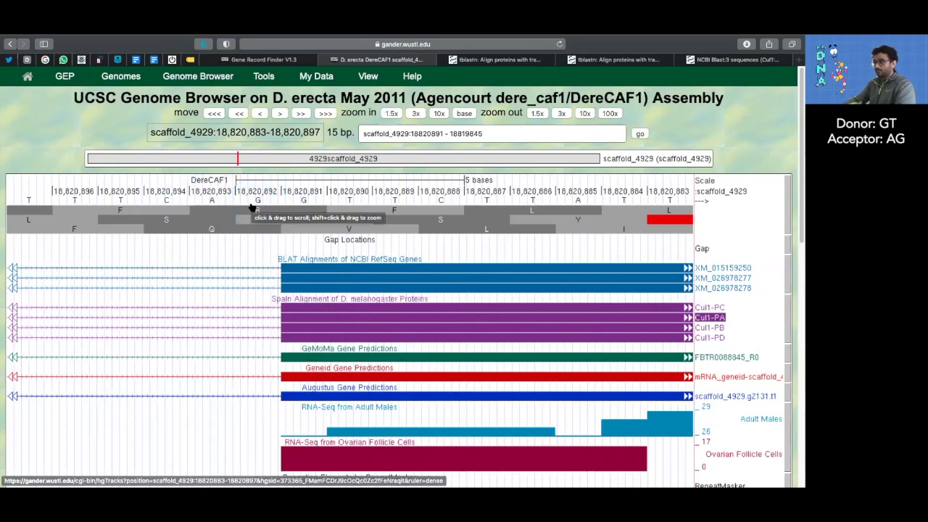
{"action": "key", "text": "super+Tab"}
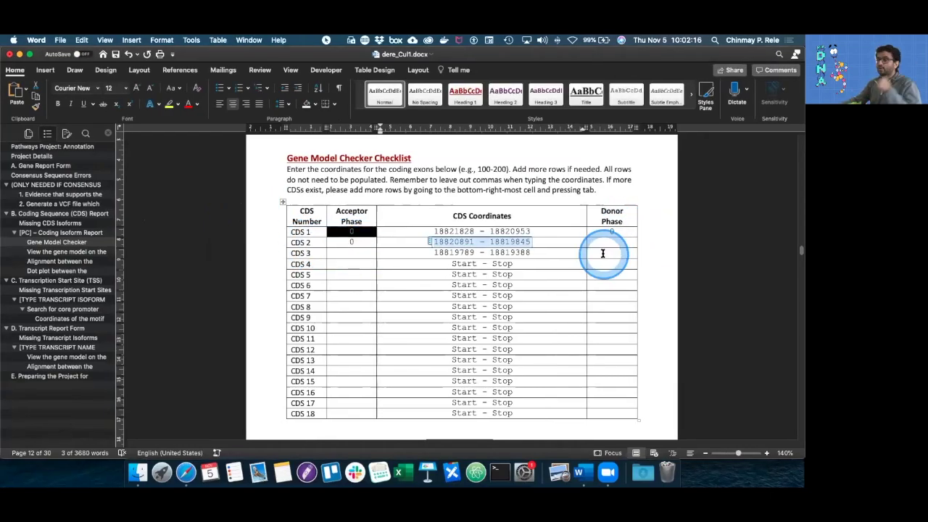
{"action": "left_click", "coordinate": [357, 243]}
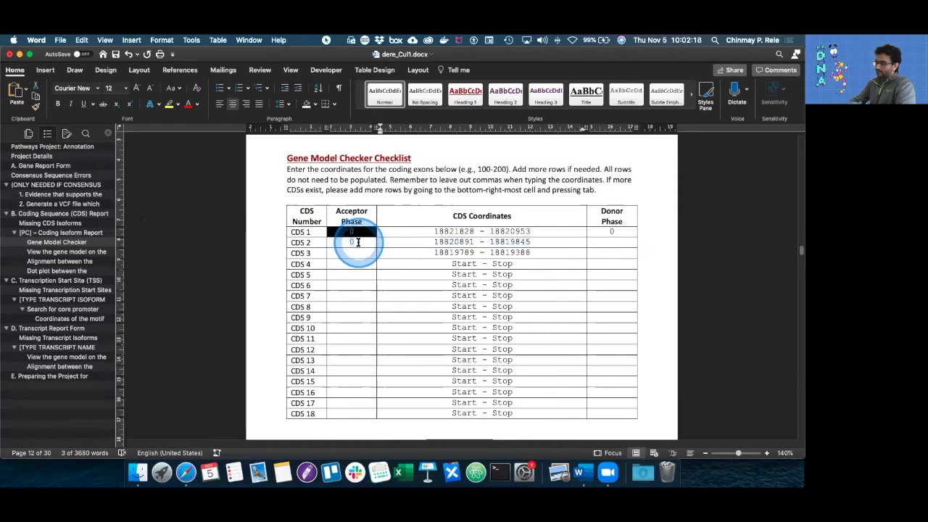
{"action": "key", "text": "ctrl+Right"}
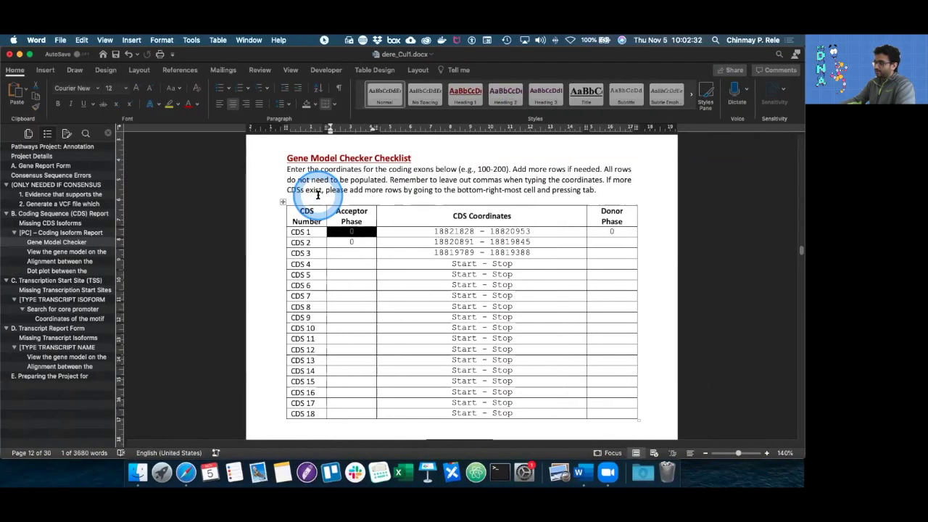
Display the whole CDS 2 range scaffold_4929:18820891 - 18819845 again in the genome browser.
{"action": "left_click_drag", "start_coordinate": [465, 240], "coordinate": [497, 241]}
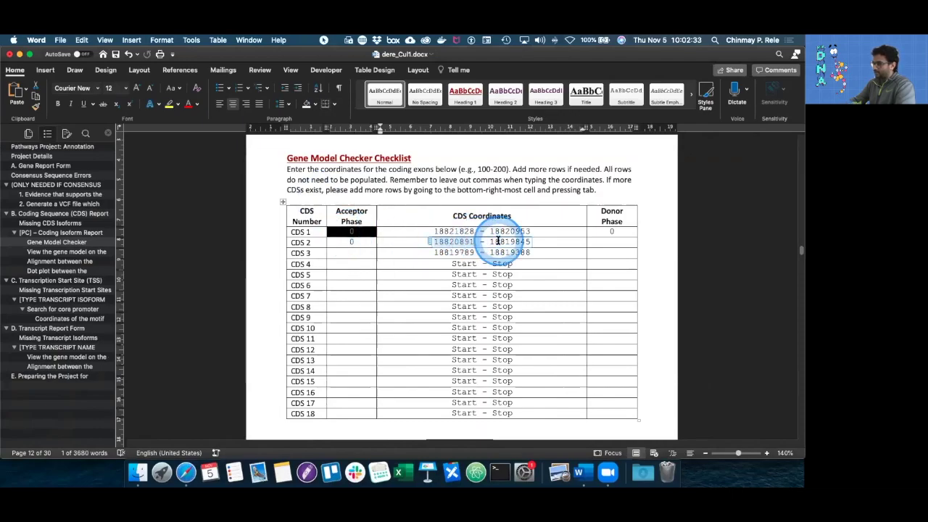
{"action": "key", "text": "ctrl+Right"}
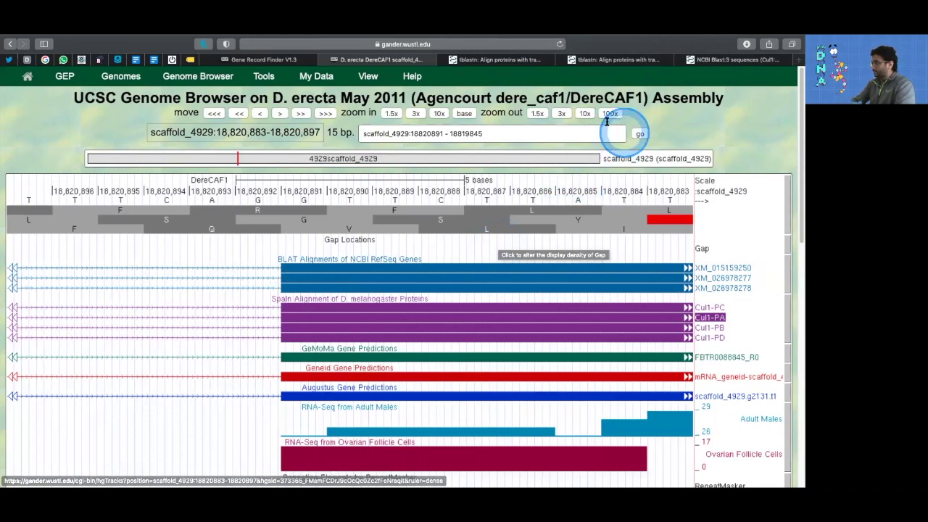
{"action": "left_click", "coordinate": [639, 134]}
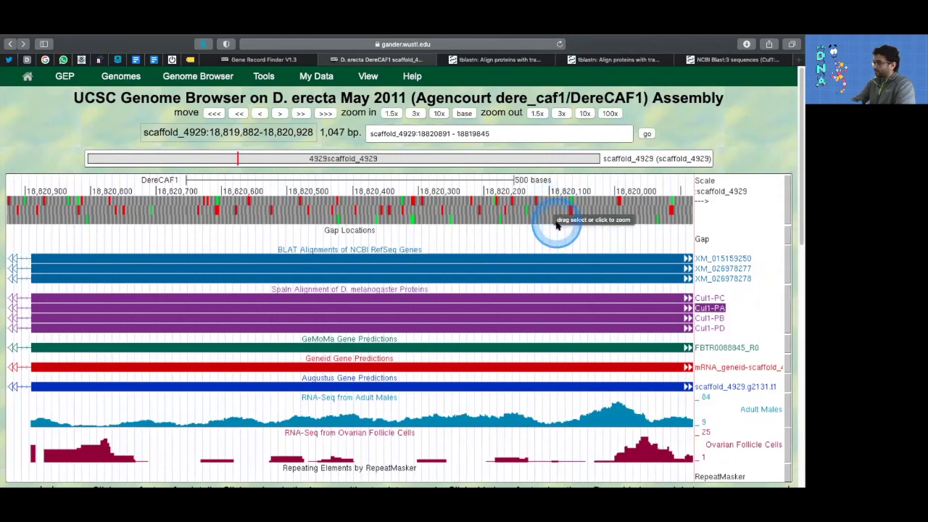
Zoom to the end of CDS 2 at scaffold_4929:18,819,843-18,819,847 and examine the donor site, reading frame and aligned gene predictions.
{"action": "left_click_drag", "start_coordinate": [557, 225], "coordinate": [459, 248]}
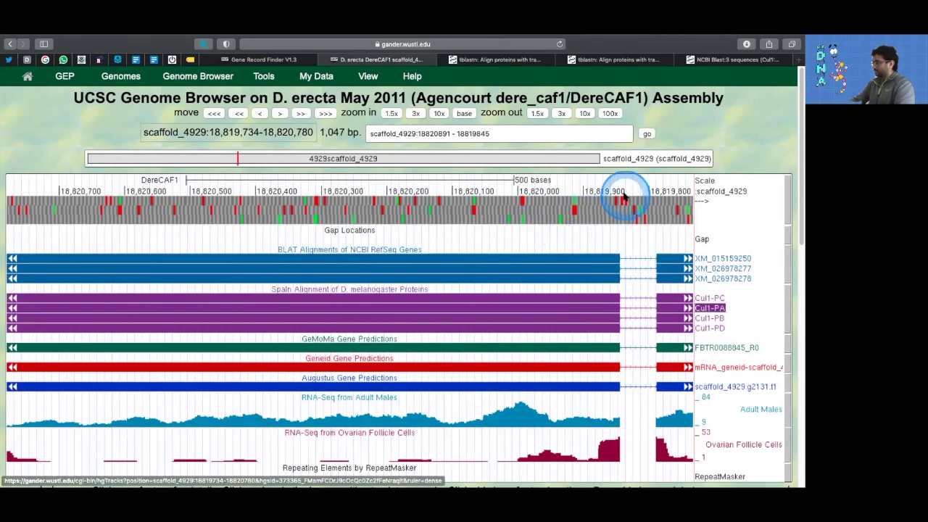
{"action": "left_click_drag", "start_coordinate": [607, 190], "coordinate": [634, 192]}
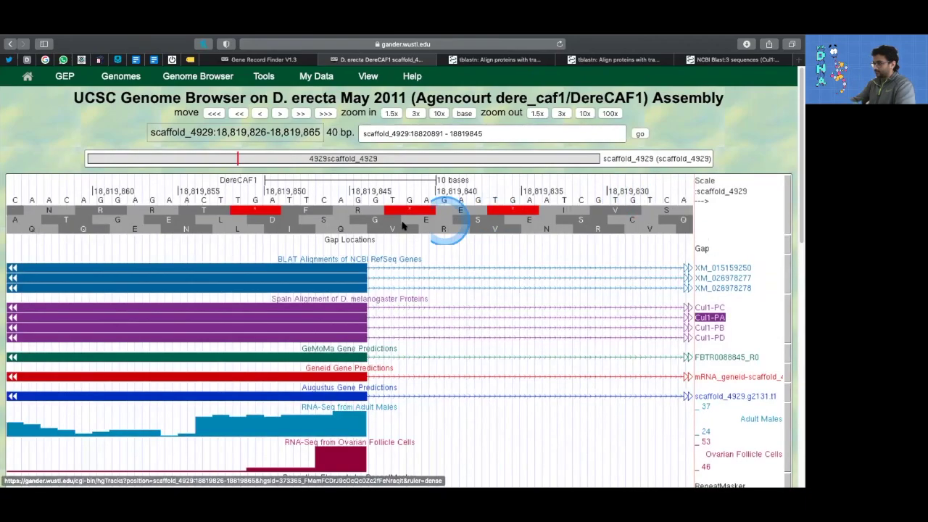
{"action": "left_click", "coordinate": [369, 225]}
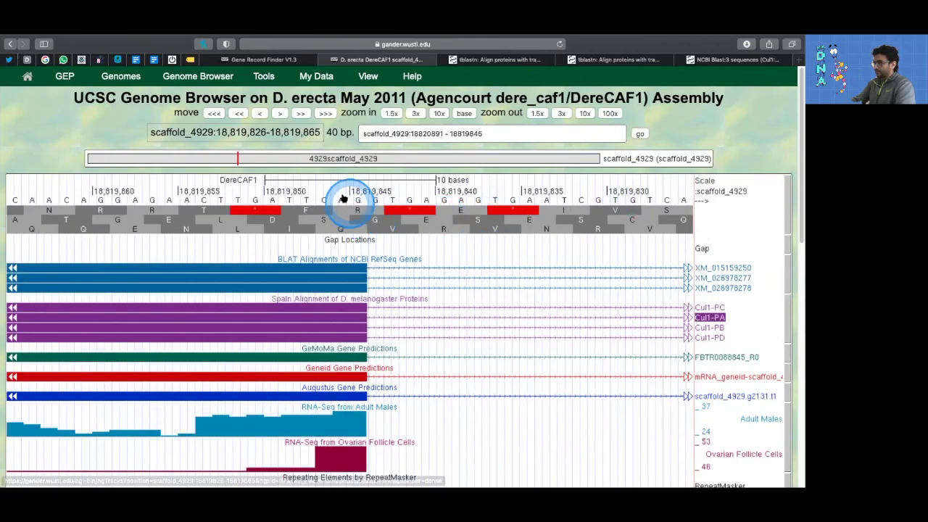
{"action": "left_click_drag", "start_coordinate": [326, 187], "coordinate": [401, 192]}
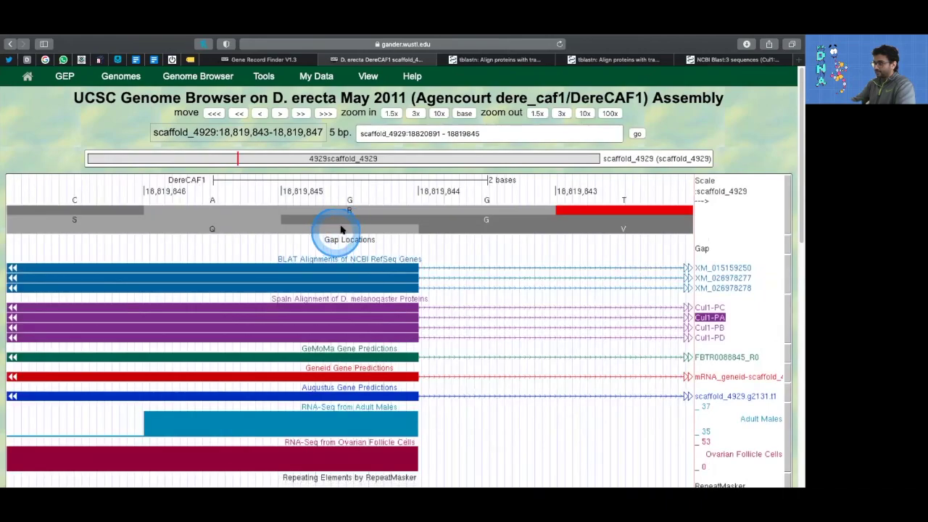
{"action": "left_click", "coordinate": [404, 233]}
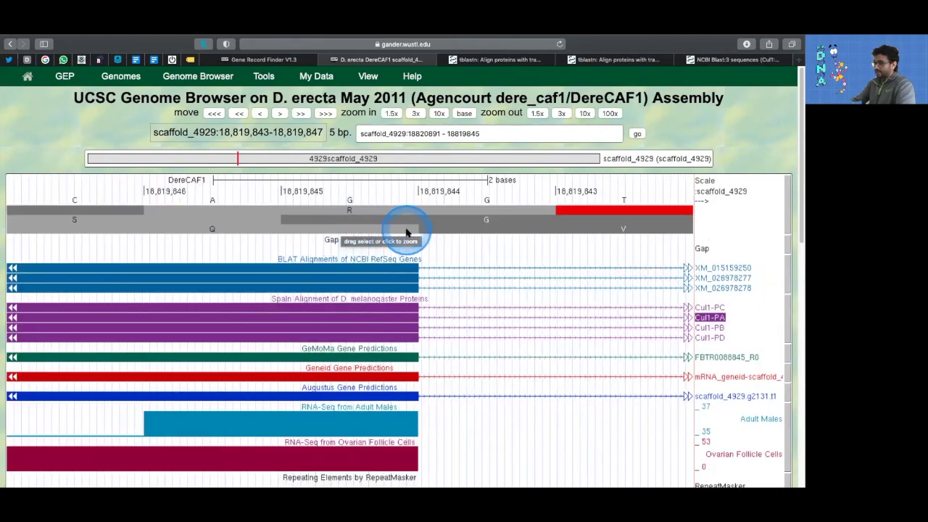
{"action": "scroll", "coordinate": [404, 233], "scroll_direction": "down", "scroll_amount": 1}
{"action": "left_click", "coordinate": [424, 202]}
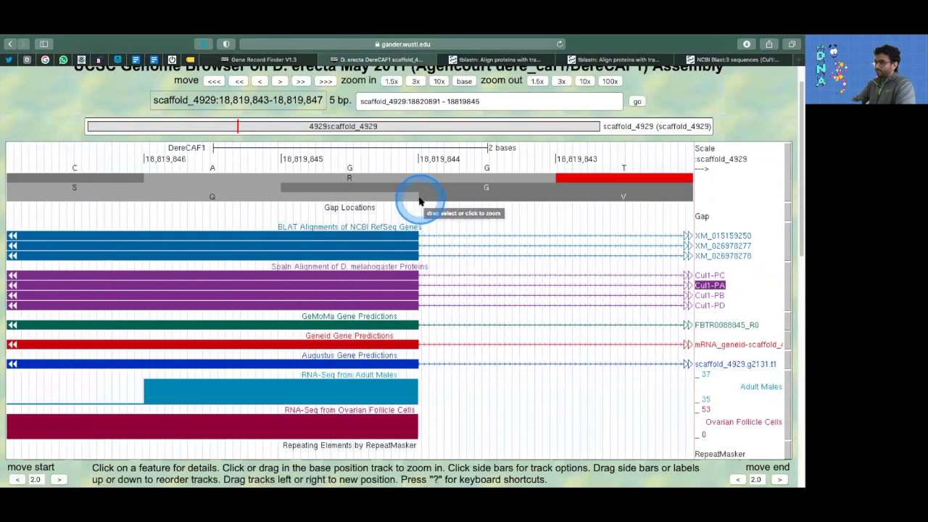
{"action": "left_click", "coordinate": [300, 168]}
{"action": "left_click_drag", "start_coordinate": [304, 163], "coordinate": [617, 178]}
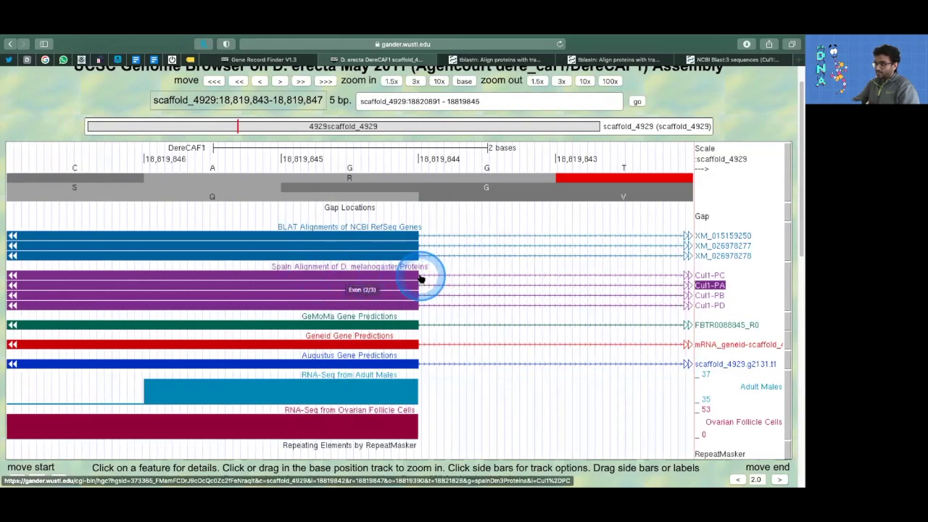
{"action": "left_click", "coordinate": [415, 435]}
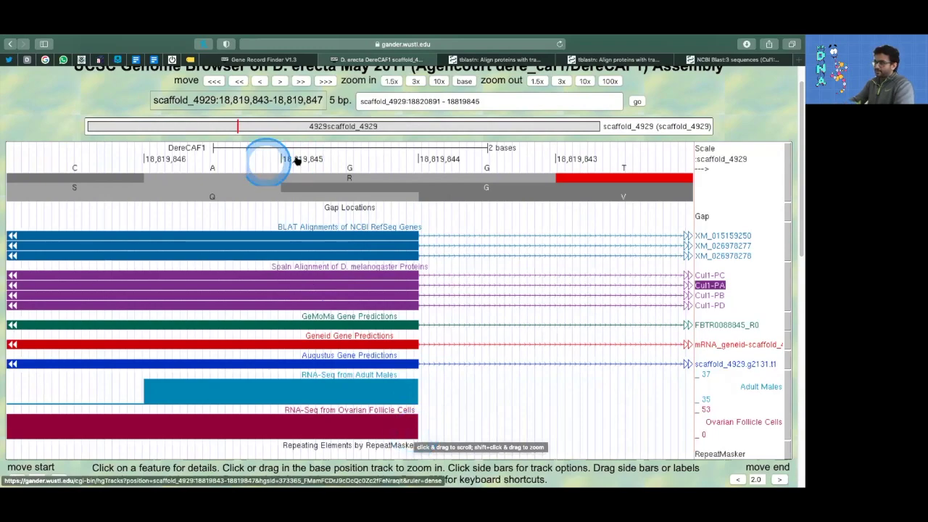
In the Word report's checklist, enter 0 as the donor phase of CDS 2 and 0 as the acceptor phase of CDS 3.
{"action": "key", "text": "ctrl+Left"}
{"action": "left_click_drag", "start_coordinate": [430, 241], "coordinate": [526, 245]}
{"action": "left_click", "coordinate": [618, 243]}
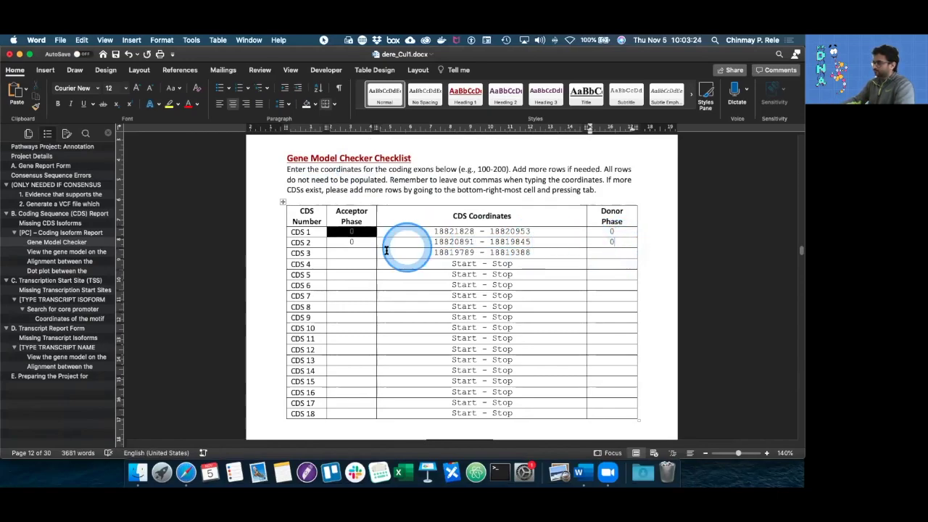
{"action": "left_click", "coordinate": [354, 251]}
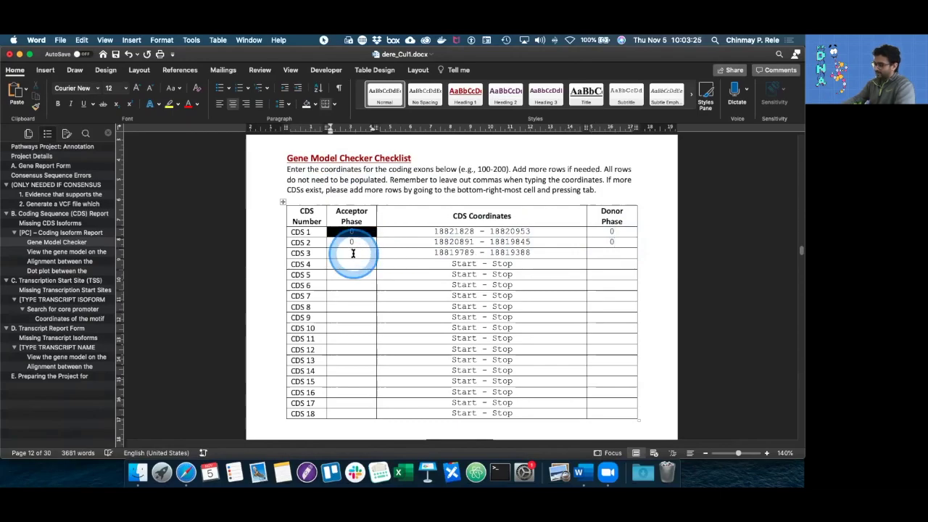
Review the CDS 2 end coordinate in the checklist and compare its donor phase with the acceptor phase of CDS 3.
{"action": "left_click", "coordinate": [514, 242]}
{"action": "left_click", "coordinate": [526, 245]}
{"action": "left_click", "coordinate": [530, 241]}
{"action": "left_click", "coordinate": [522, 242]}
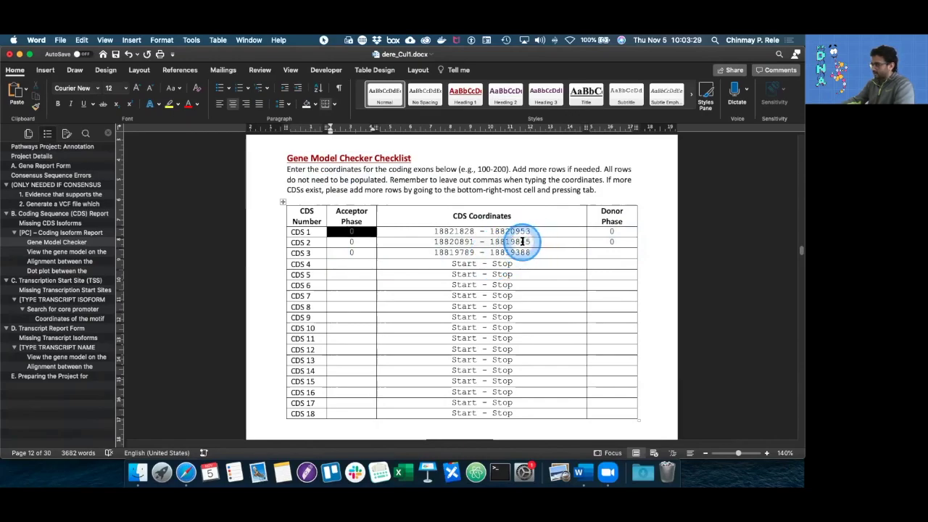
{"action": "left_click", "coordinate": [529, 242]}
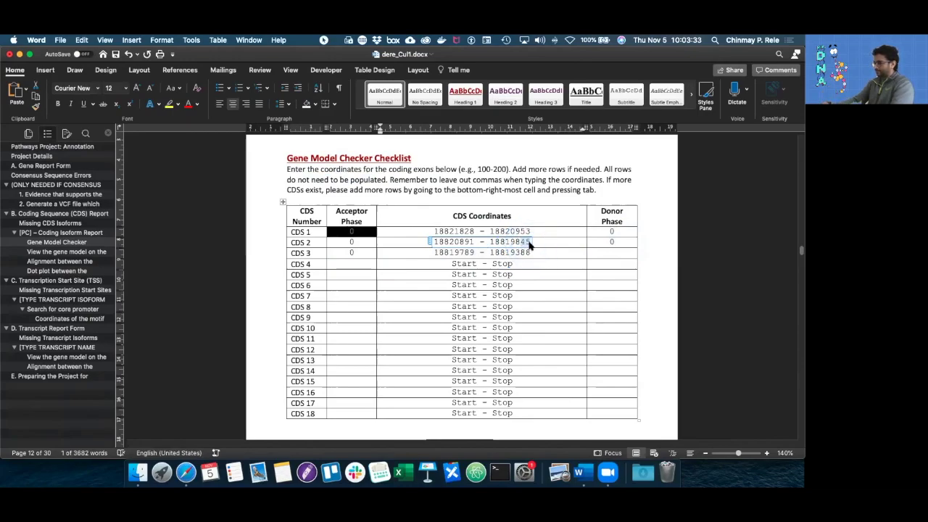
{"action": "left_click", "coordinate": [612, 241]}
{"action": "left_click", "coordinate": [634, 237]}
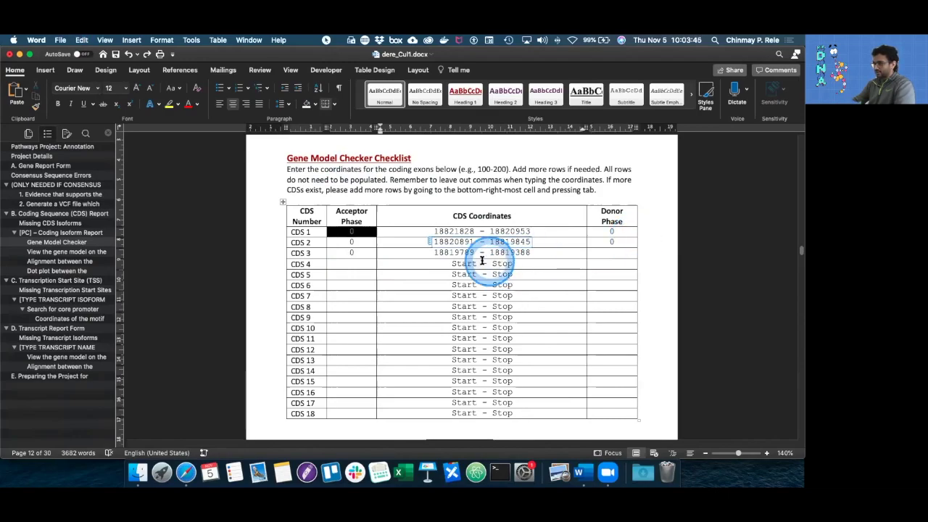
{"action": "left_click", "coordinate": [621, 244]}
{"action": "left_click", "coordinate": [328, 258]}
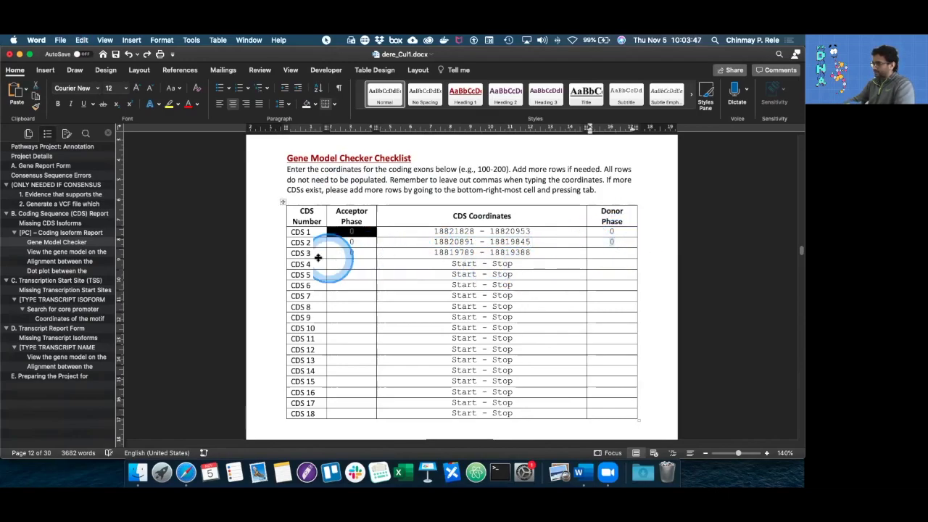
{"action": "left_click", "coordinate": [350, 253]}
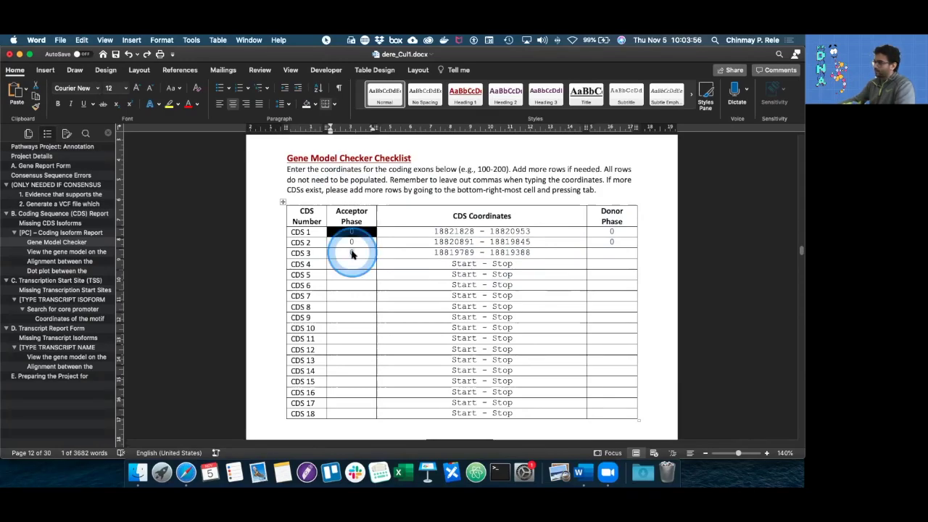
Copy the CDS 3 coordinates from the report and display scaffold_4929:18819789 - 18819388 in the genome browser.
{"action": "left_click", "coordinate": [450, 252]}
{"action": "double_click", "coordinate": [511, 254]}
{"action": "left_click", "coordinate": [438, 251]}
{"action": "left_click_drag", "start_coordinate": [434, 252], "coordinate": [530, 254]}
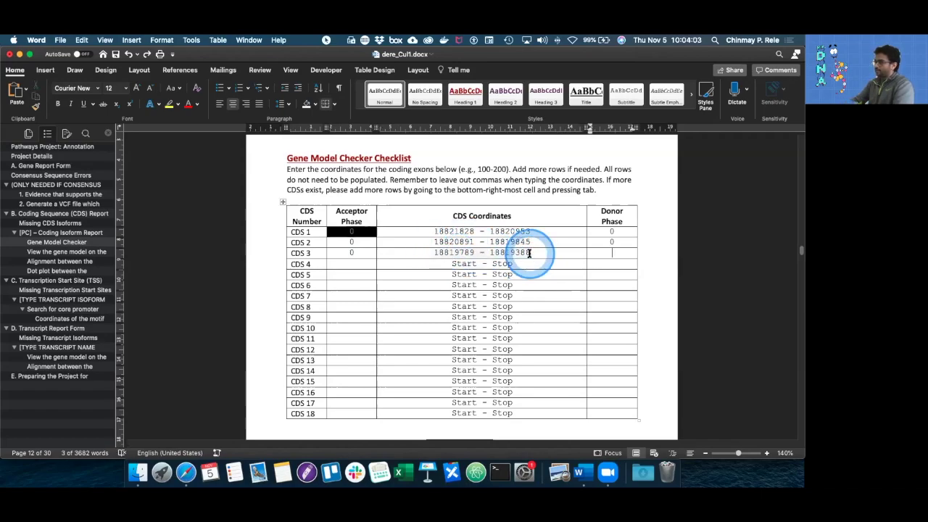
{"action": "key", "text": "ctrl+Right"}
{"action": "left_click", "coordinate": [386, 102]}
{"action": "left_click_drag", "start_coordinate": [407, 101], "coordinate": [517, 105]}
{"action": "key", "text": "Return"}
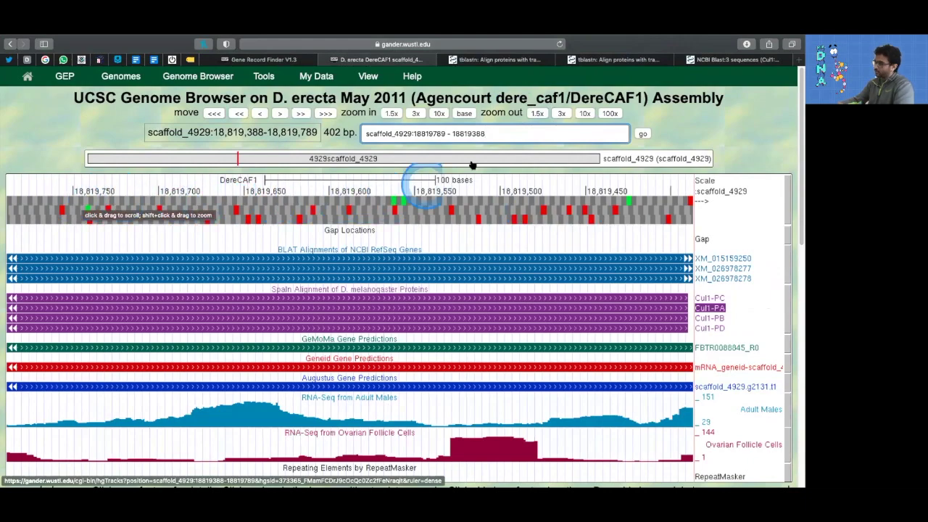
Switch to the NCBI BLAST results and examine the alignment for the third query, Cul1:3_1489_0.
{"action": "left_click", "coordinate": [754, 60]}
{"action": "scroll", "coordinate": [222, 139], "scroll_direction": "up", "scroll_amount": 6}
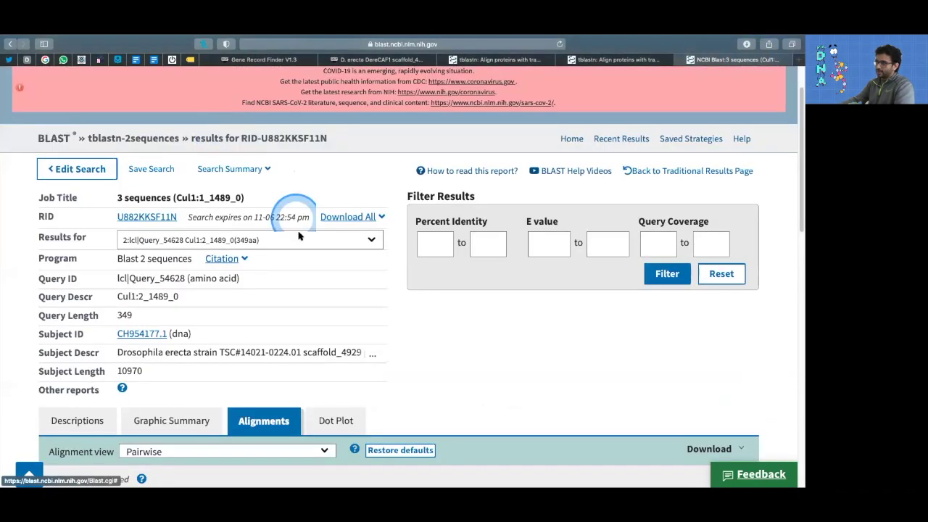
{"action": "left_click", "coordinate": [298, 239]}
{"action": "left_click", "coordinate": [290, 230]}
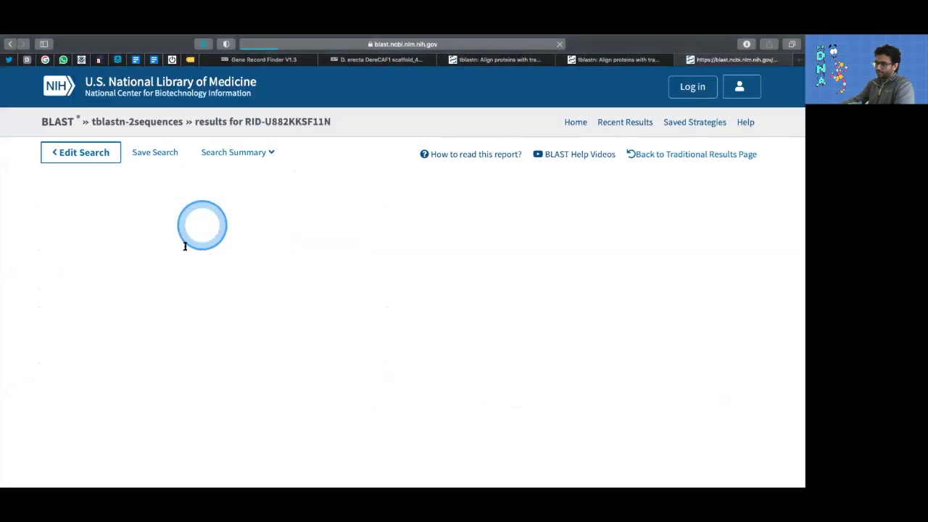
{"action": "scroll", "coordinate": [216, 291], "scroll_direction": "down", "scroll_amount": 6}
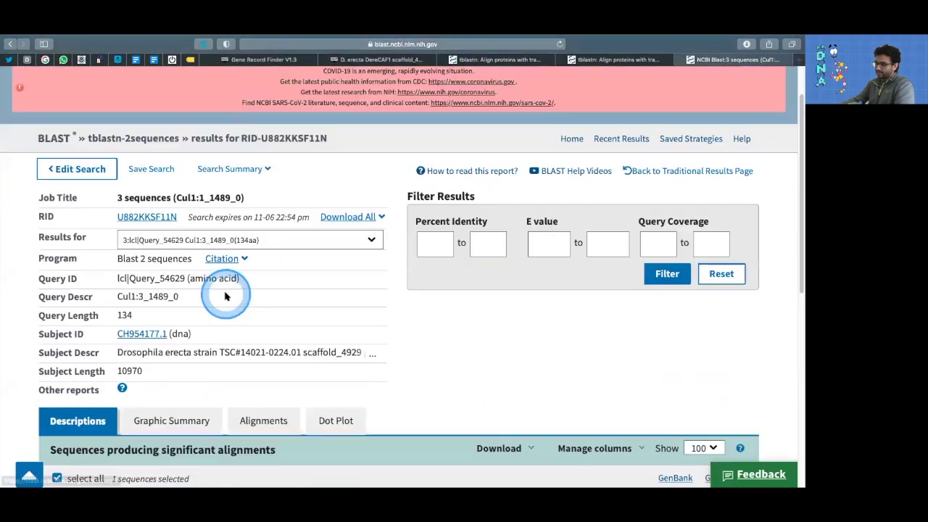
{"action": "left_click", "coordinate": [304, 333]}
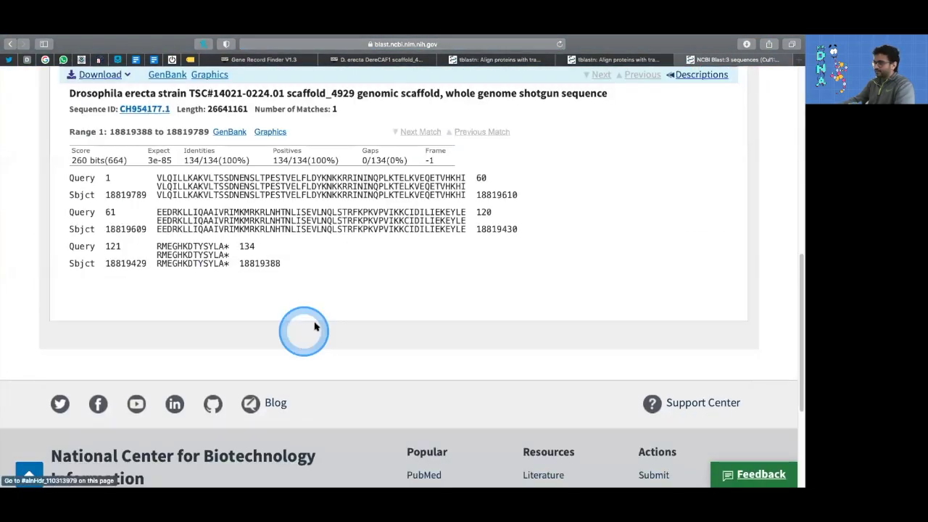
Return to the genome browser, zoom to scaffold_4929:18,819,786-18,819,791, and check the CDS 3 acceptor site against the report's start coordinate.
{"action": "left_click", "coordinate": [263, 59]}
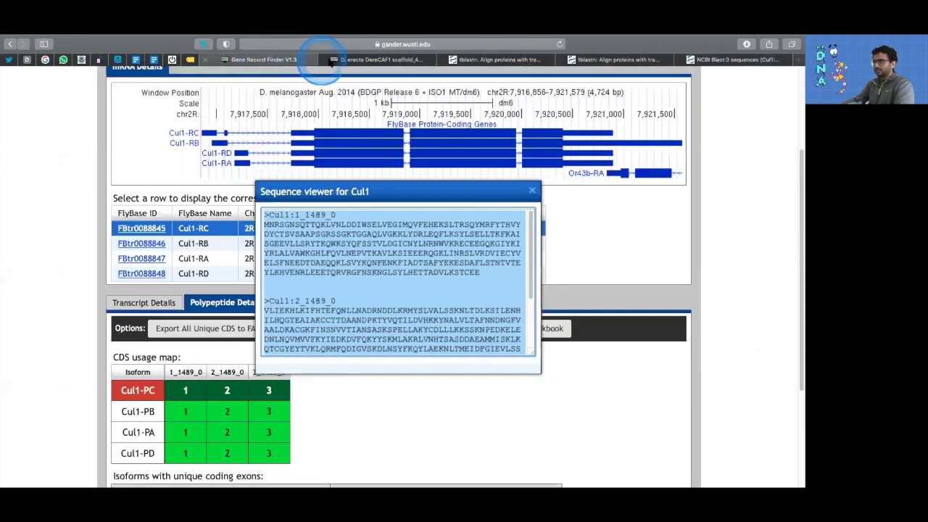
{"action": "left_click", "coordinate": [334, 60]}
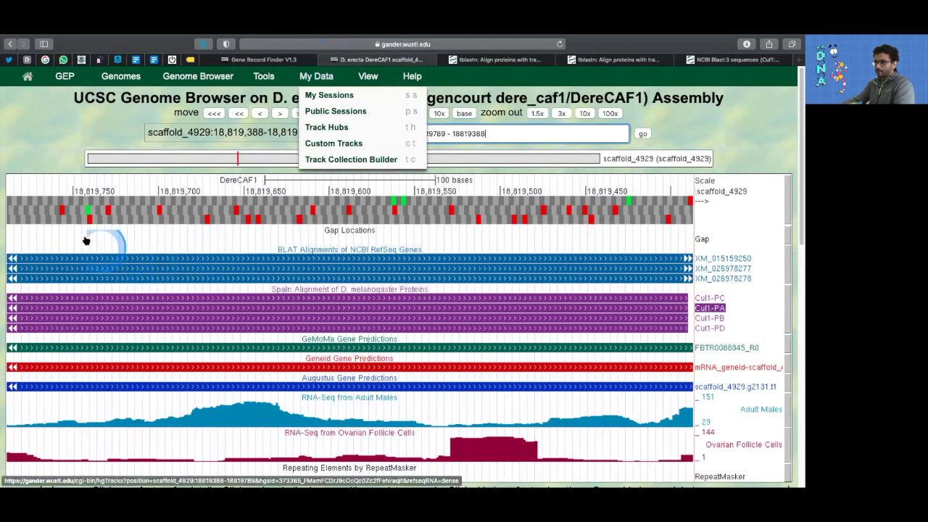
{"action": "left_click_drag", "start_coordinate": [87, 240], "coordinate": [174, 238]}
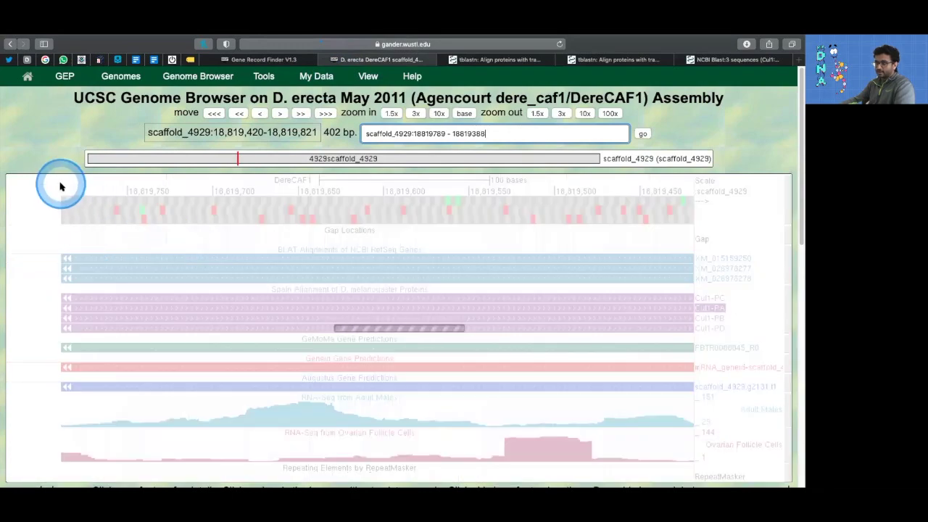
{"action": "left_click_drag", "start_coordinate": [51, 187], "coordinate": [80, 190]}
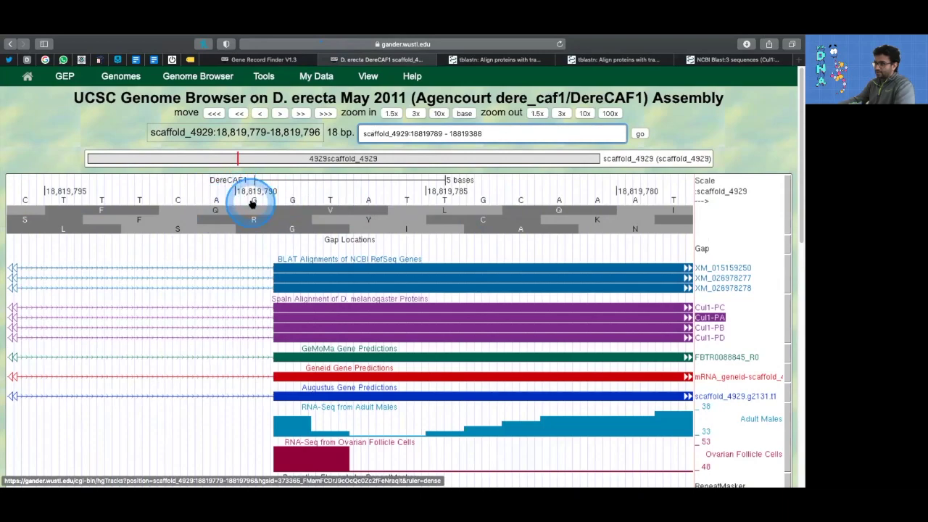
{"action": "left_click", "coordinate": [277, 356]}
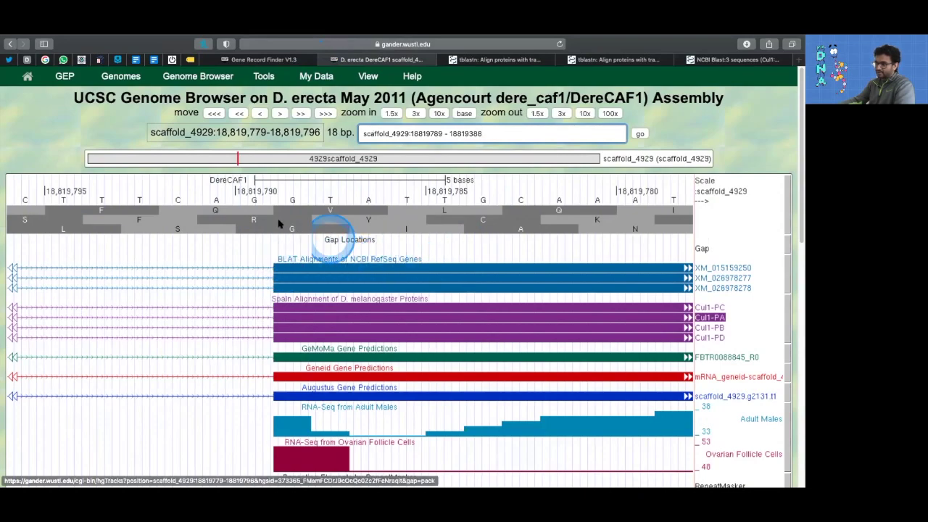
{"action": "left_click_drag", "start_coordinate": [229, 188], "coordinate": [409, 195]}
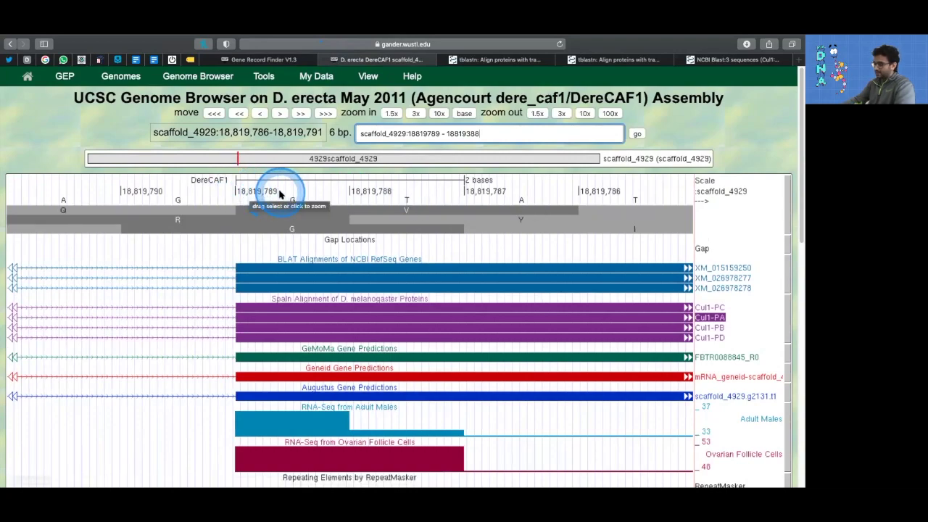
{"action": "key", "text": "ctrl+Left"}
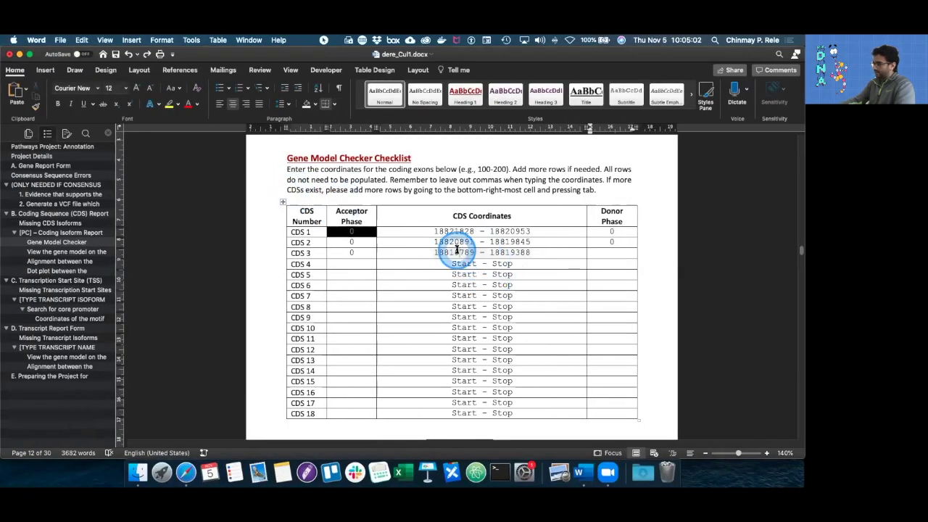
{"action": "triple_click", "coordinate": [457, 250]}
{"action": "key", "text": "ctrl+Right"}
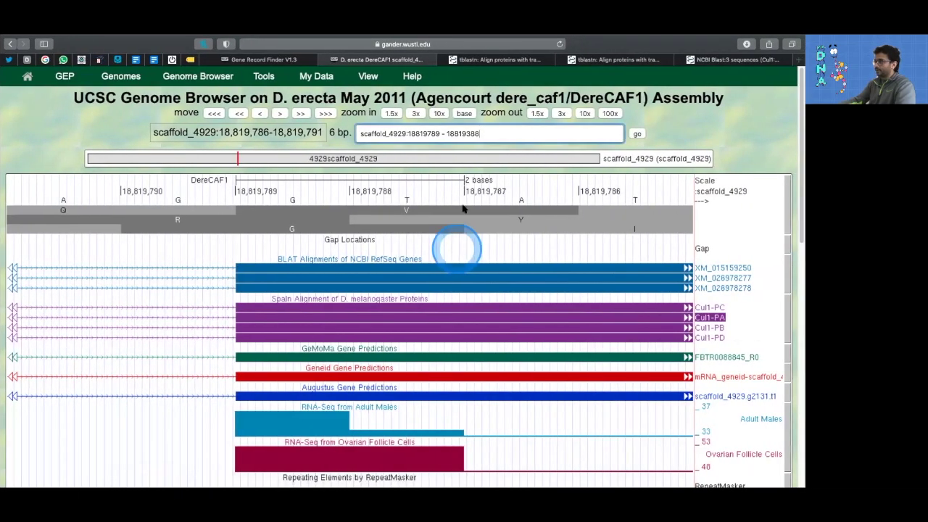
Go back to the wider CDS 3 view, zoom to its end at scaffold_4929:18,819,384-18,819,397, and compare the stop codon with the report's end coordinate.
{"action": "key", "text": "super+["}
{"action": "key", "text": "super+["}
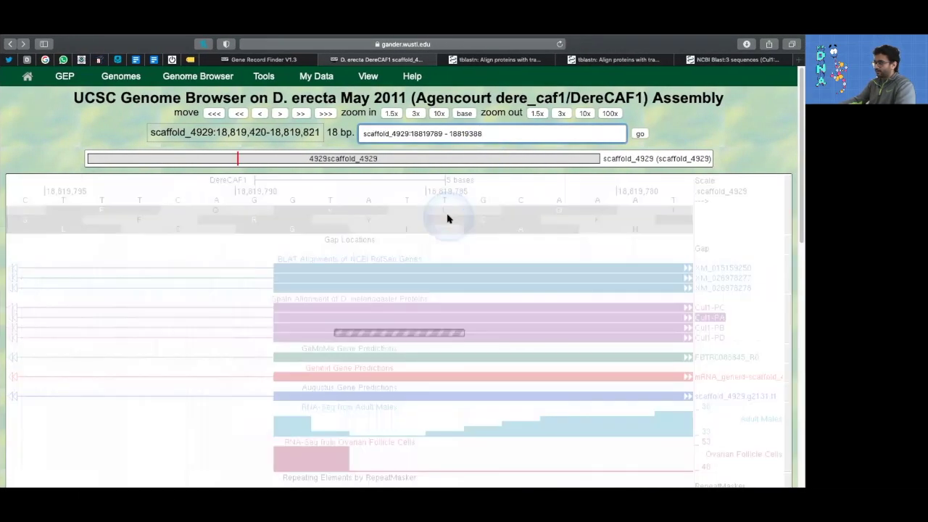
{"action": "left_click_drag", "start_coordinate": [519, 238], "coordinate": [319, 238]}
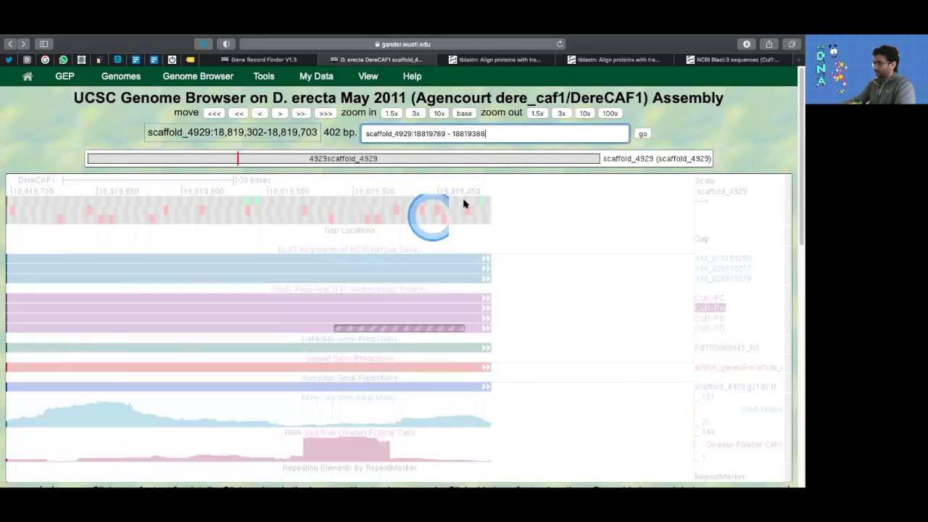
{"action": "left_click_drag", "start_coordinate": [530, 190], "coordinate": [557, 187]}
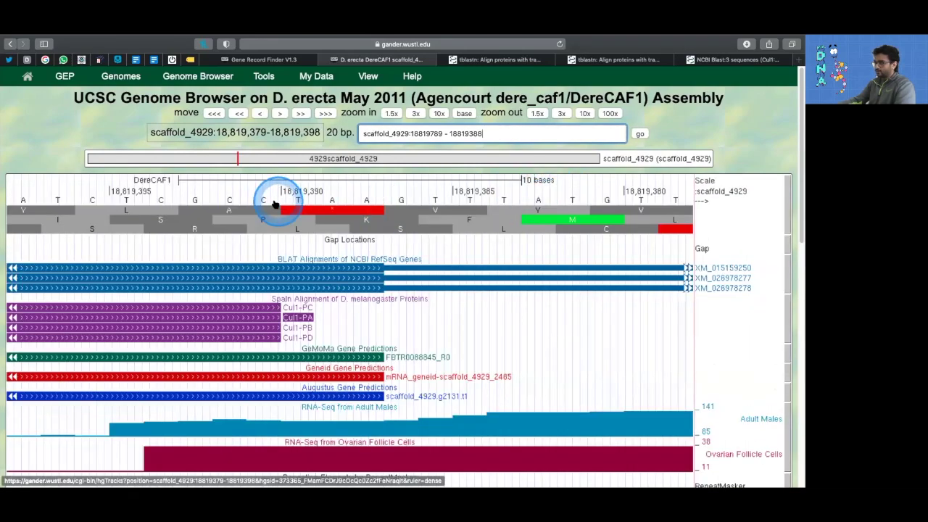
{"action": "left_click_drag", "start_coordinate": [182, 193], "coordinate": [393, 196]}
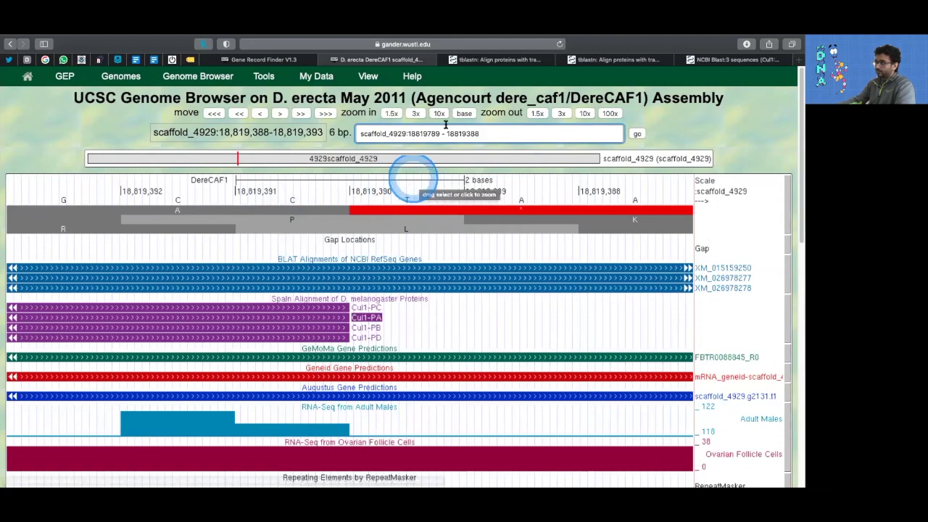
{"action": "left_click", "coordinate": [537, 114]}
{"action": "left_click", "coordinate": [537, 114]}
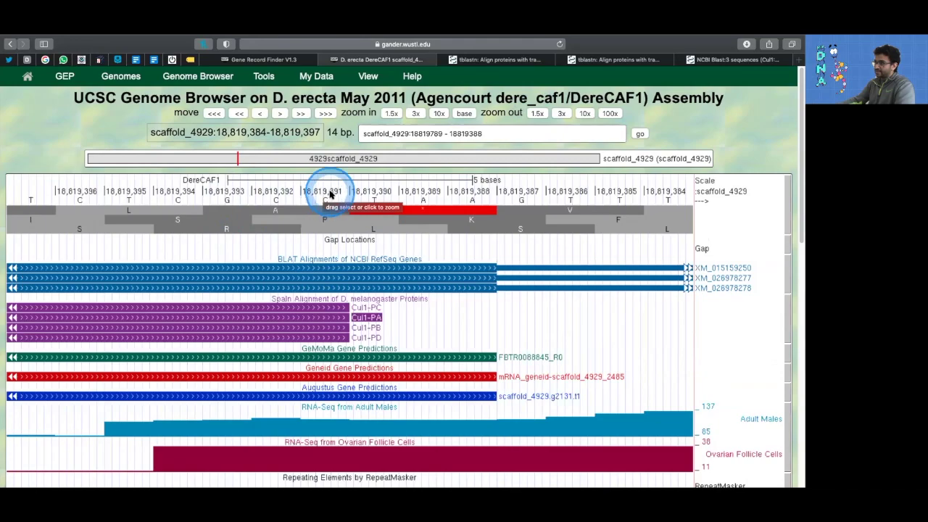
{"action": "key", "text": "ctrl+Left"}
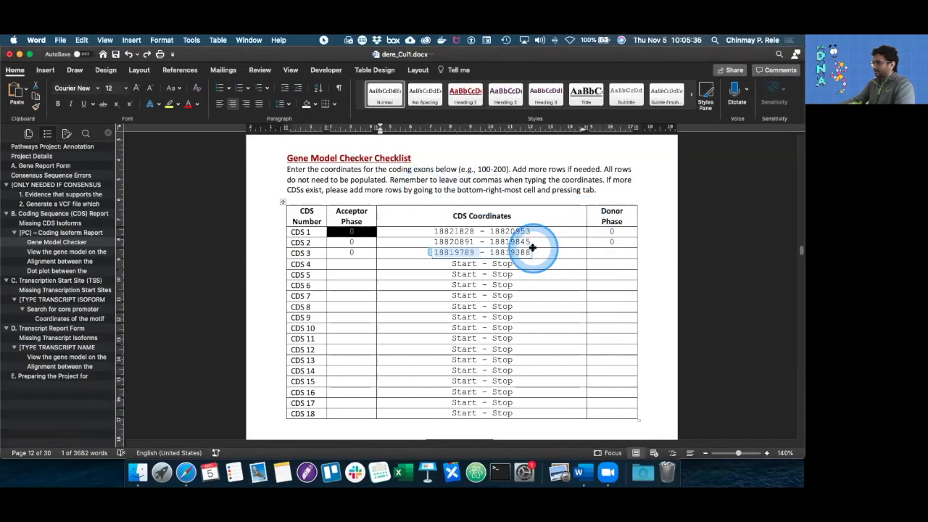
Compare the report's CDS 3 end coordinate with the stop codon in the genome browser and the final alignment row in the BLAST results.
{"action": "key", "text": "ctrl+c"}
{"action": "key", "text": "ctrl+Right"}
{"action": "key", "text": "ctrl+v"}
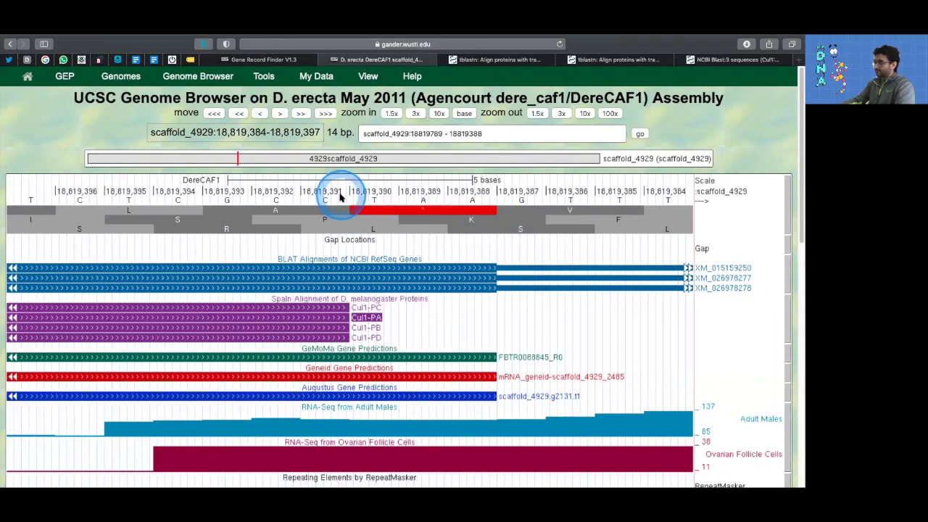
{"action": "key", "text": "ctrl+Left"}
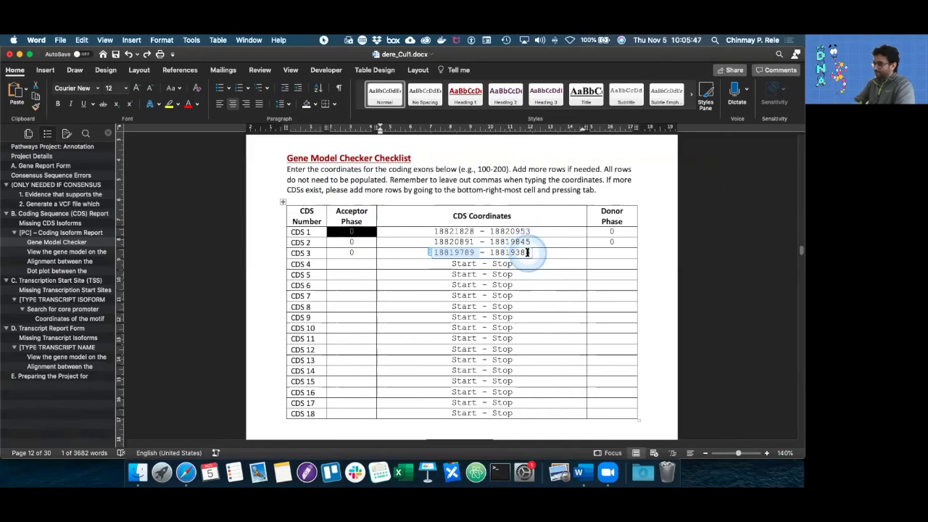
{"action": "key", "text": "ctrl+Right"}
{"action": "left_click", "coordinate": [746, 61]}
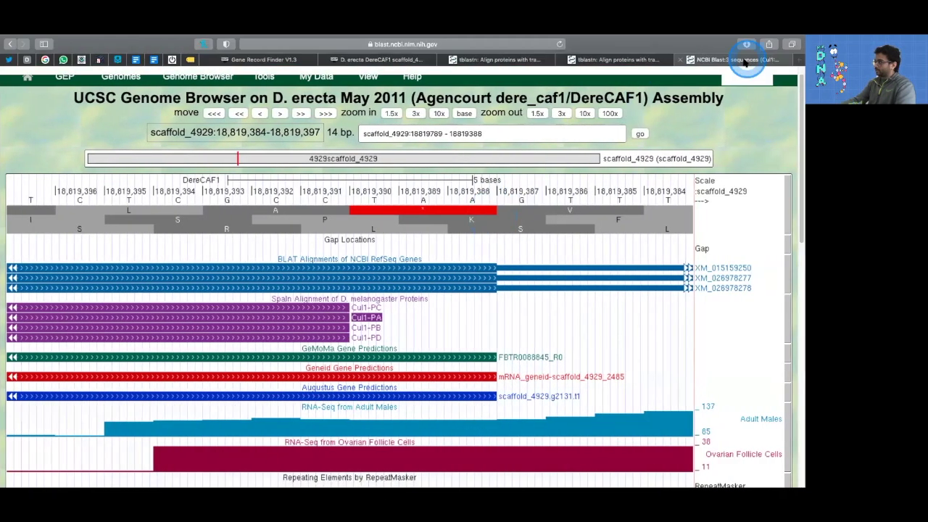
{"action": "left_click_drag", "start_coordinate": [224, 248], "coordinate": [226, 268]}
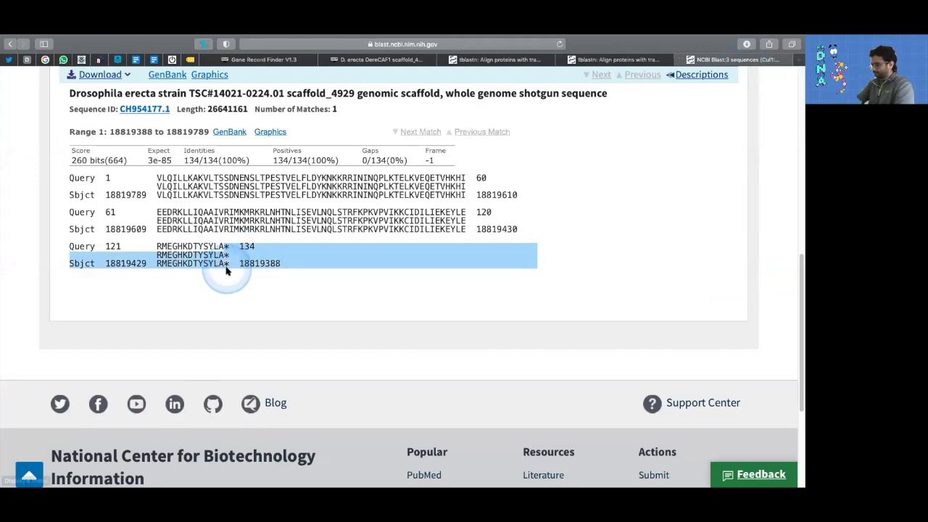
In the report's checklist table, change the CDS 3 end coordinate to 18819391 and enter NA as its donor phase.
{"action": "key", "text": "ctrl+Left"}
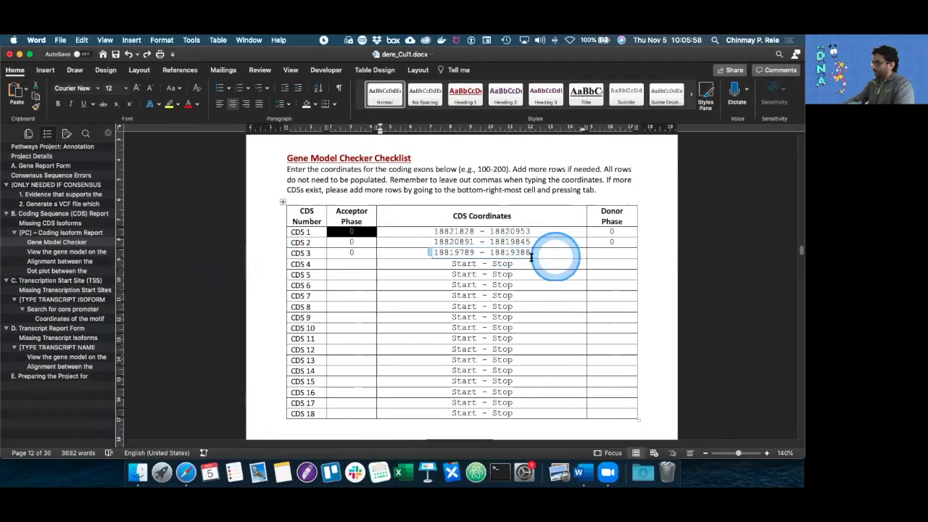
{"action": "left_click_drag", "start_coordinate": [533, 250], "coordinate": [540, 249]}
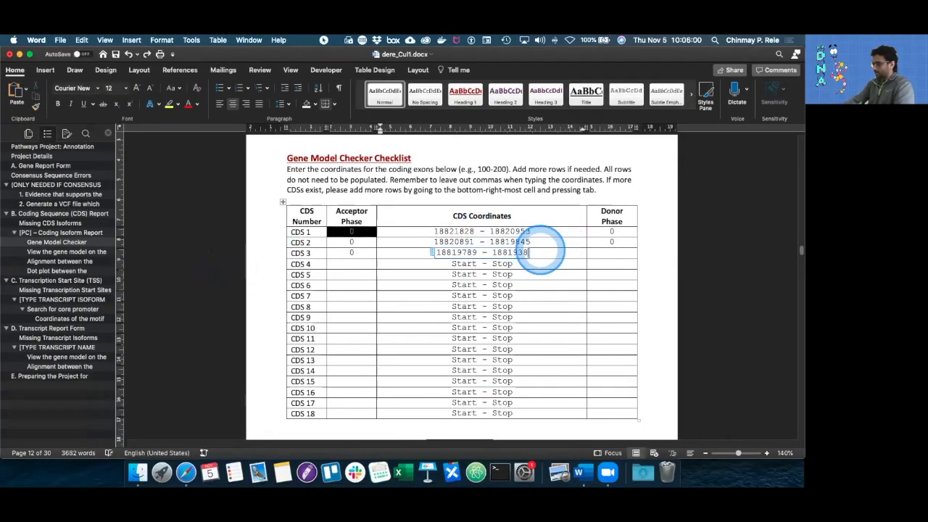
{"action": "type", "text": "91"}
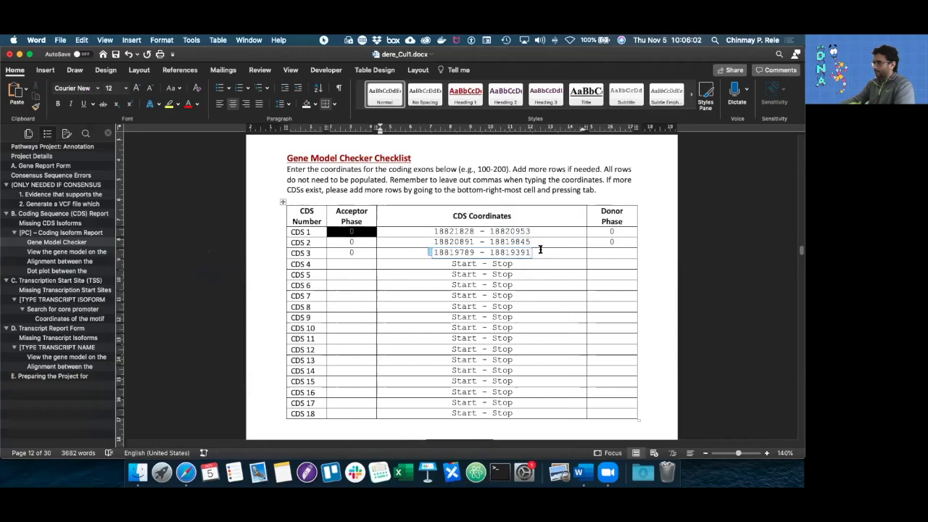
{"action": "left_click", "coordinate": [517, 245]}
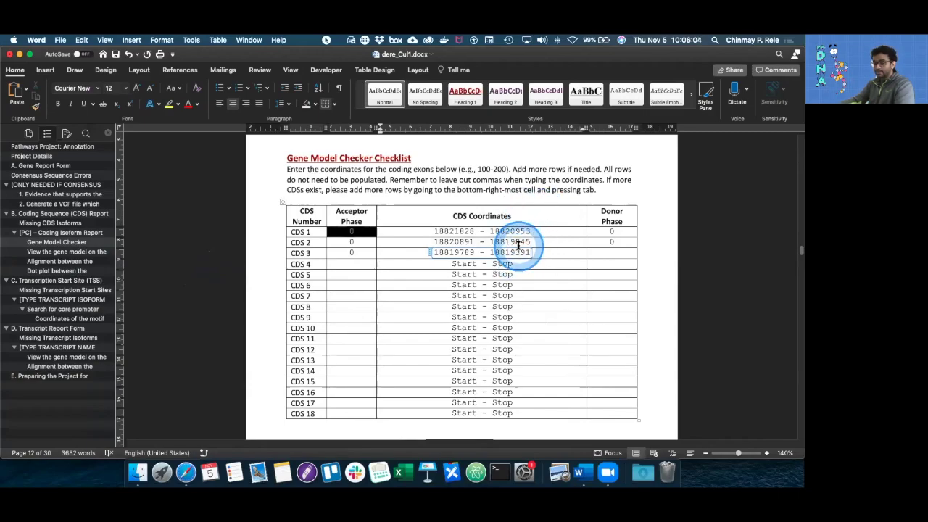
{"action": "left_click", "coordinate": [608, 253]}
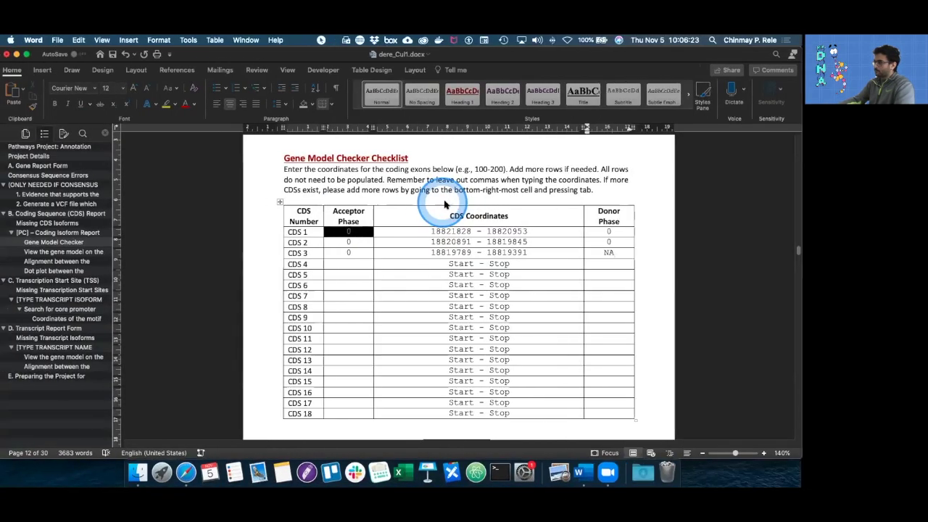
{"action": "scroll", "coordinate": [529, 249], "scroll_direction": "down", "scroll_amount": 2}
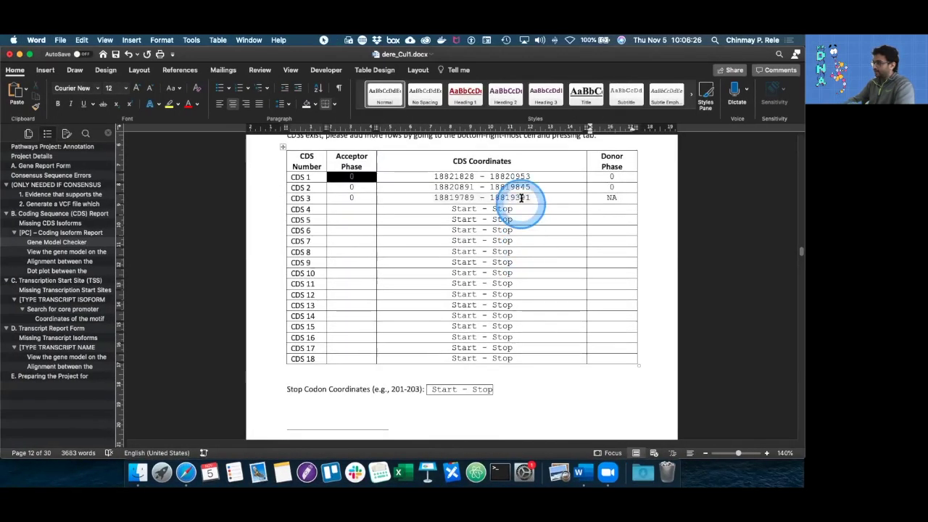
{"action": "triple_click", "coordinate": [524, 198]}
{"action": "left_click", "coordinate": [442, 390]}
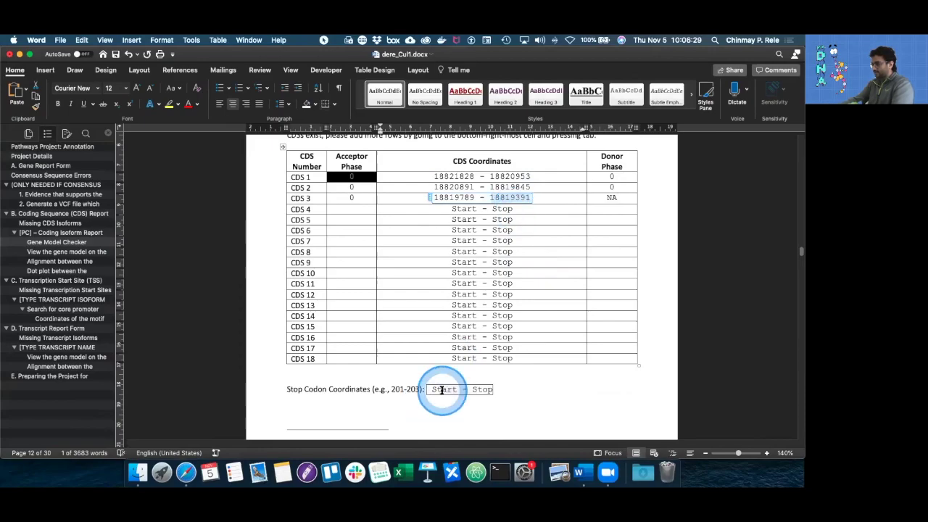
{"action": "double_click", "coordinate": [443, 391]}
{"action": "key", "text": "Delete"}
{"action": "key", "text": "Delete"}
{"action": "key", "text": "Delete"}
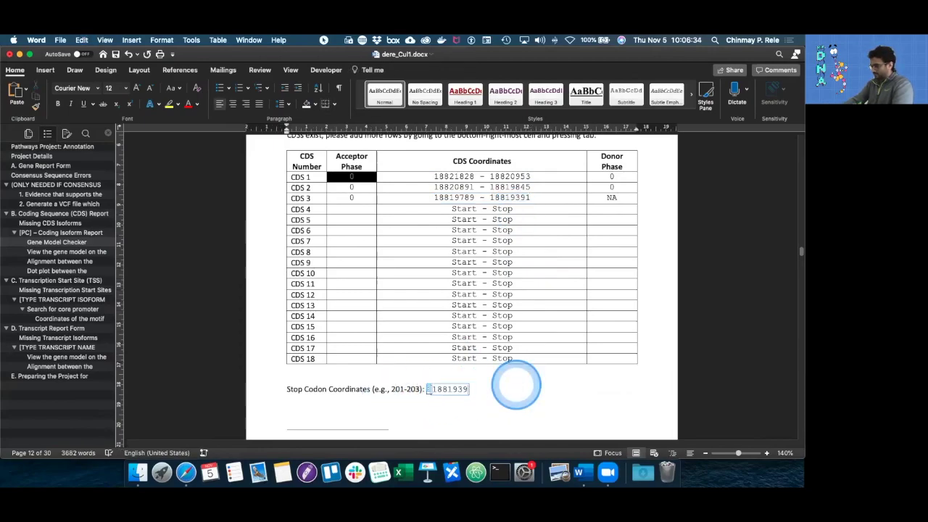
{"action": "type", "text": "18819390-"}
{"action": "key", "text": "super+v"}
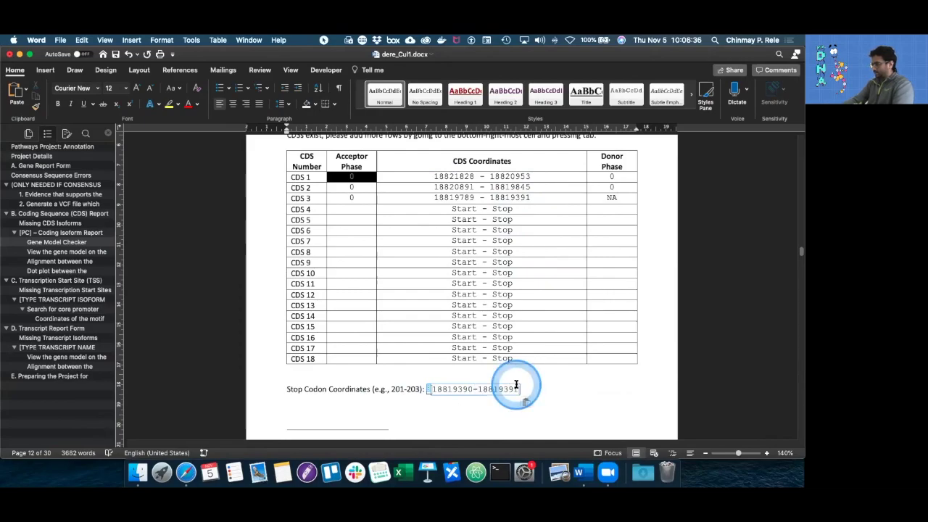
{"action": "key", "text": "ctrl+Right"}
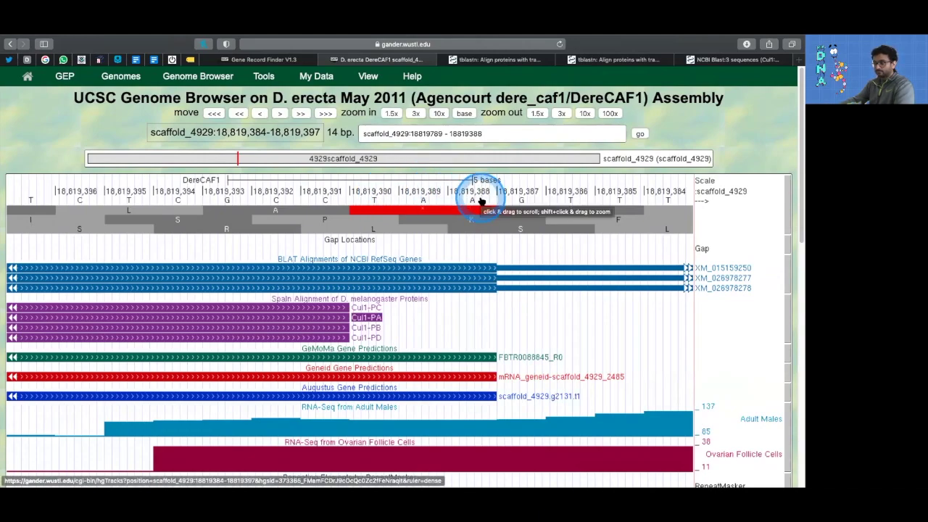
{"action": "key", "text": "super+Tab"}
{"action": "left_click", "coordinate": [584, 399]}
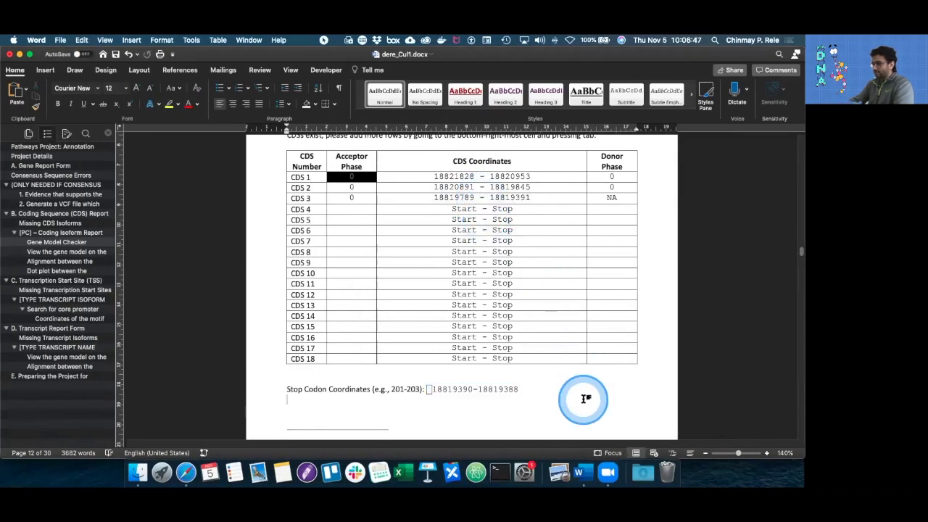
Open the Gene Model Checker through the link in the report's instructions below the stop codon entry.
{"action": "scroll", "coordinate": [573, 381], "scroll_direction": "down", "scroll_amount": 5}
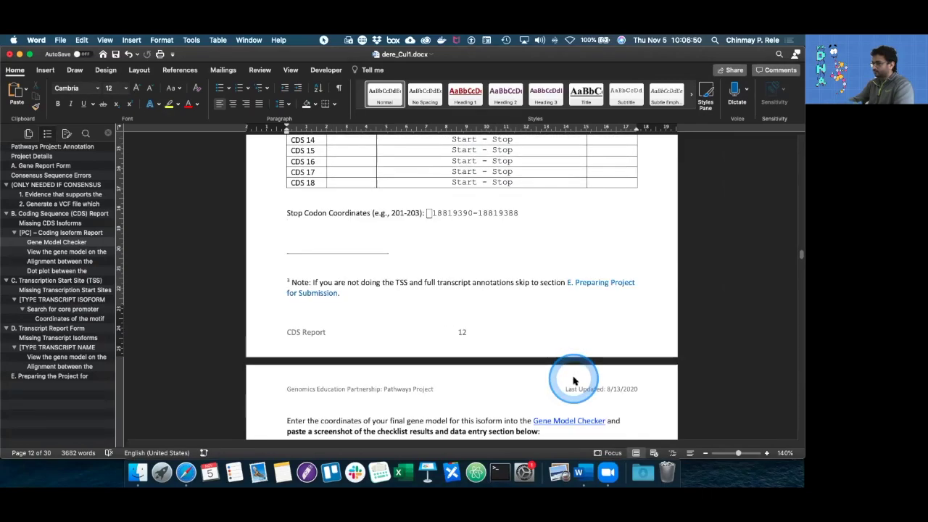
{"action": "scroll", "coordinate": [573, 381], "scroll_direction": "down", "scroll_amount": 5}
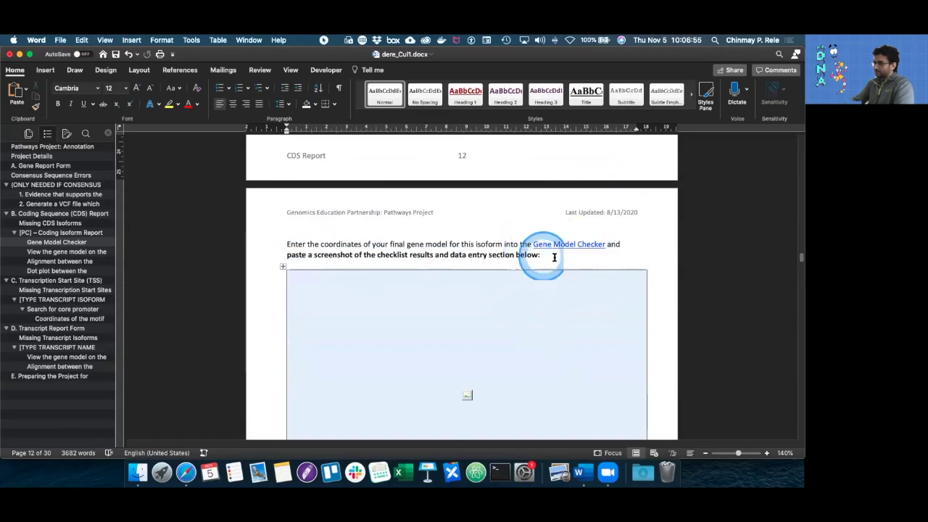
{"action": "left_click", "coordinate": [578, 246]}
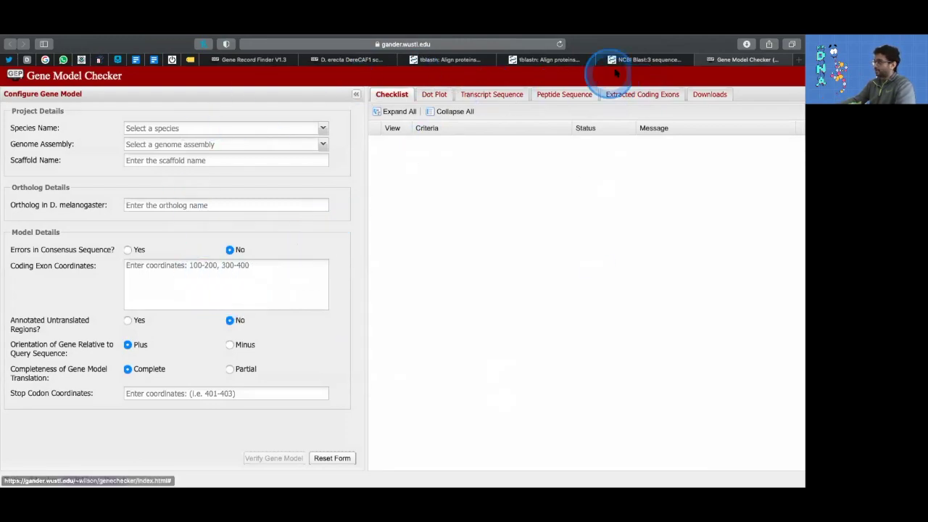
Close the two tblastn pages and the NCBI BLAST results page, discarding their entered text, and return to the Gene Model Checker.
{"action": "left_click", "coordinate": [434, 60]}
{"action": "left_click", "coordinate": [404, 60]}
{"action": "left_click", "coordinate": [410, 60]}
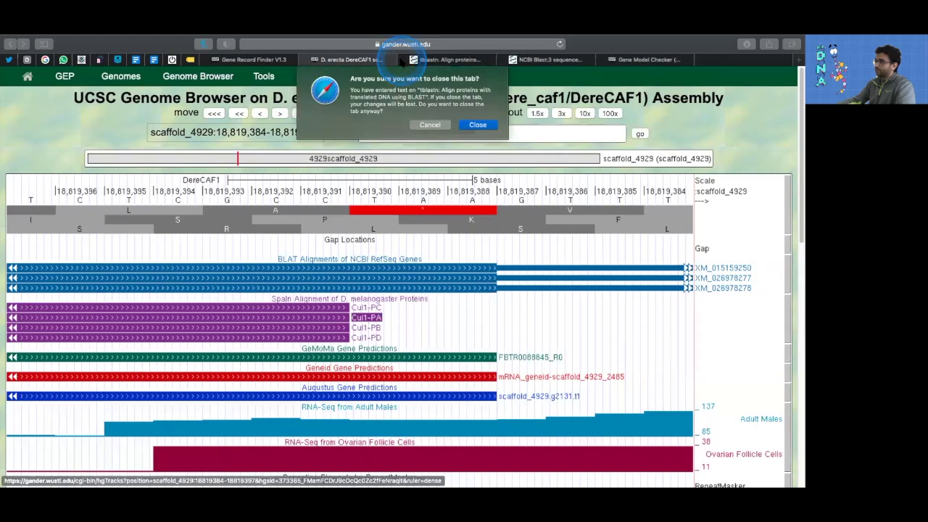
{"action": "left_click", "coordinate": [468, 124]}
{"action": "left_click", "coordinate": [503, 60]}
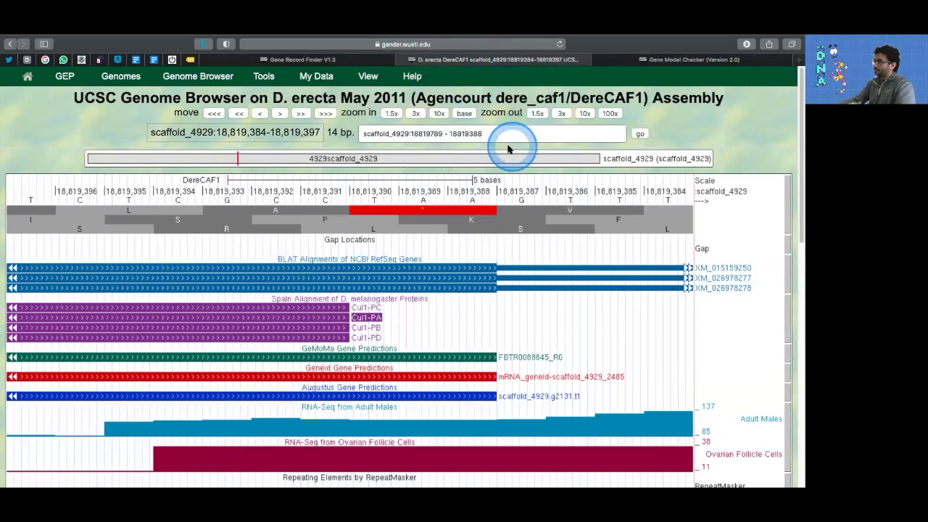
{"action": "left_click", "coordinate": [675, 61]}
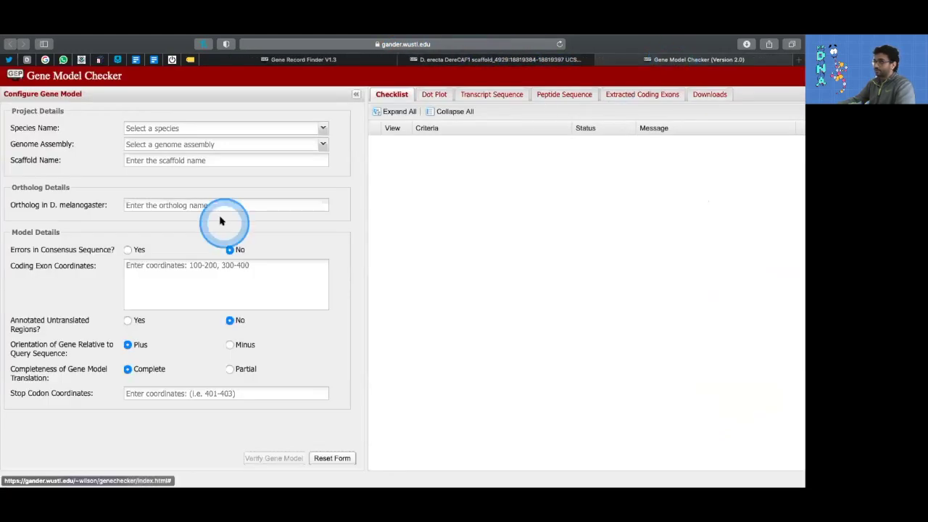
Set the species to D. erecta and the genome assembly to May 2011 (Agencourt dere_caf1/DereCAF1).
{"action": "left_click", "coordinate": [324, 129]}
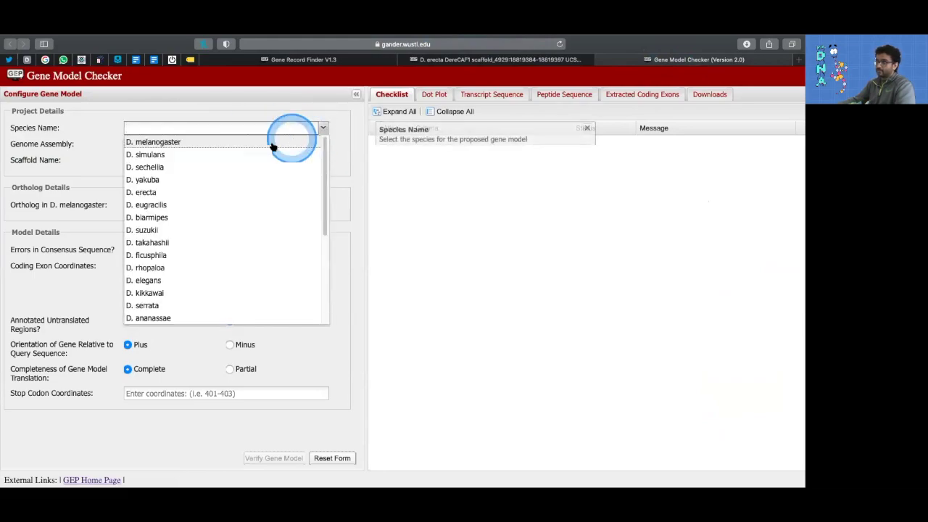
{"action": "left_click", "coordinate": [192, 192]}
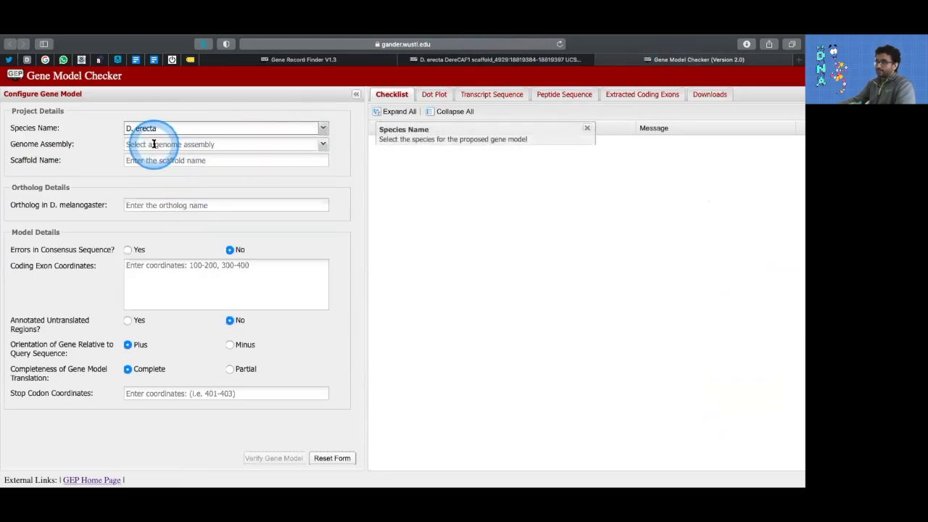
{"action": "left_click", "coordinate": [324, 145]}
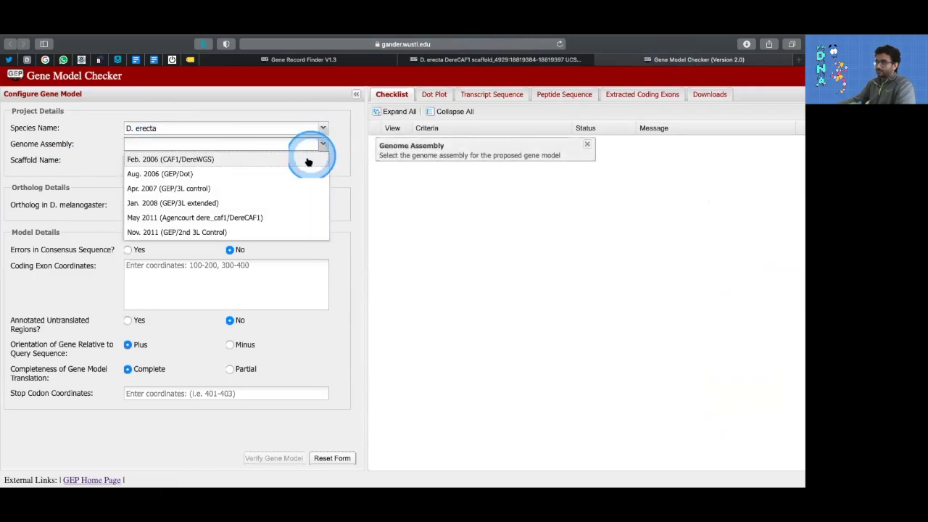
{"action": "left_click", "coordinate": [258, 218]}
Check the genome assembly and scaffold name in the report's Project Details, and return to the Gene Model Checker section.
{"action": "key", "text": "ctrl+Left"}
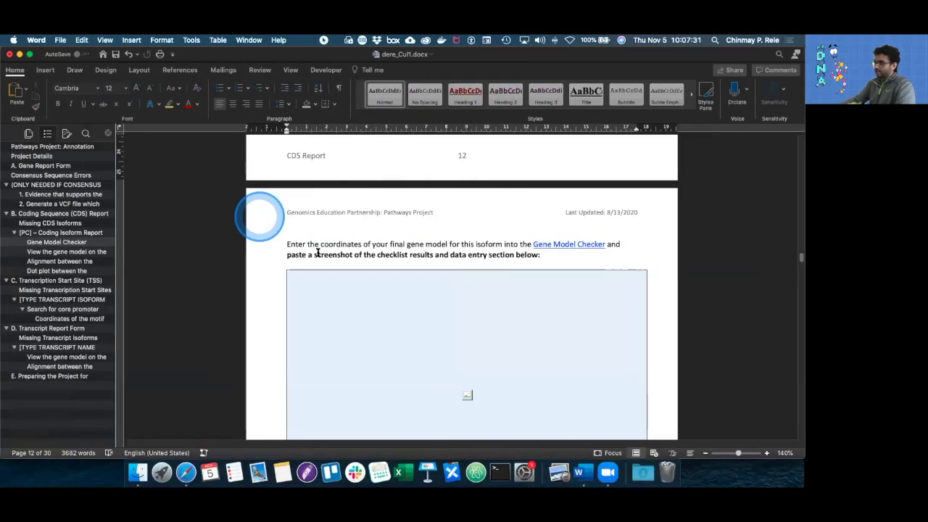
{"action": "scroll", "coordinate": [425, 242], "scroll_direction": "up", "scroll_amount": 5}
{"action": "left_click", "coordinate": [424, 243]}
{"action": "scroll", "coordinate": [424, 243], "scroll_direction": "up", "scroll_amount": 20}
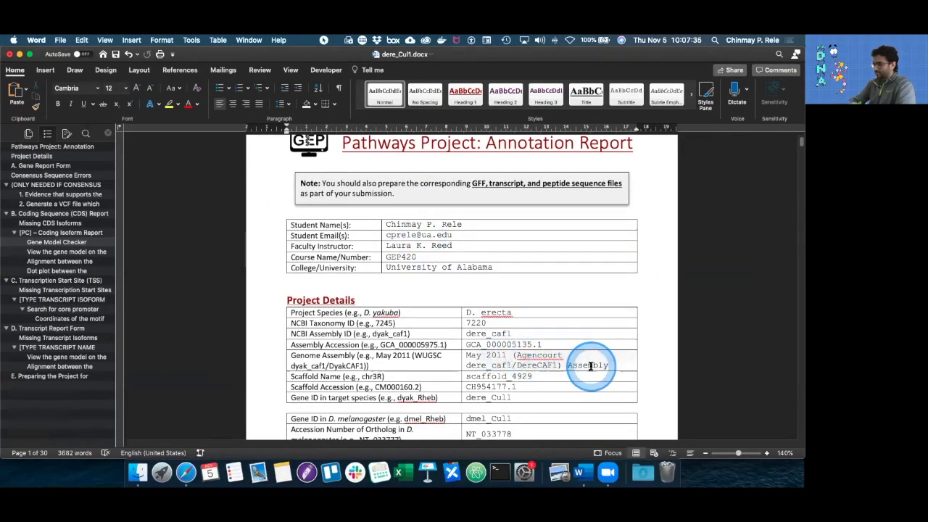
{"action": "left_click", "coordinate": [47, 243]}
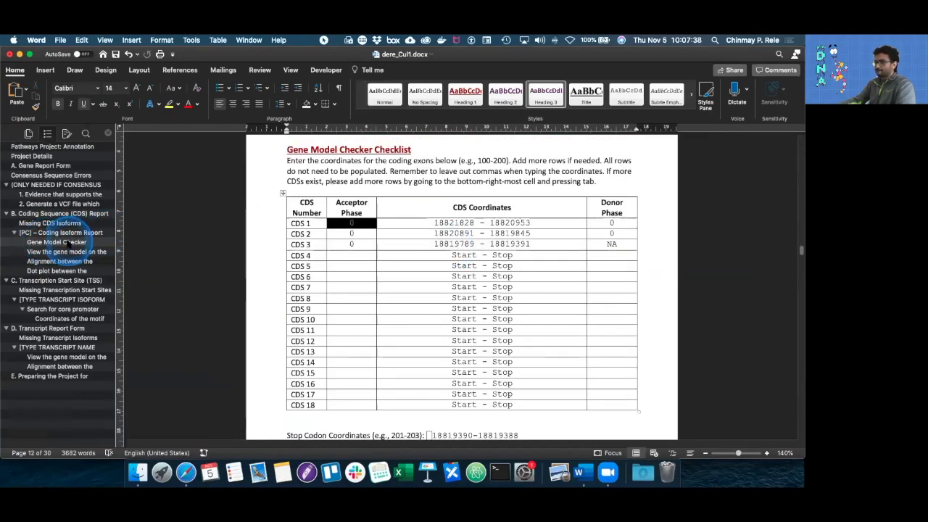
{"action": "scroll", "coordinate": [413, 259], "scroll_direction": "down", "scroll_amount": 15}
{"action": "scroll", "coordinate": [412, 258], "scroll_direction": "up", "scroll_amount": 10}
{"action": "scroll", "coordinate": [413, 259], "scroll_direction": "down", "scroll_amount": 4}
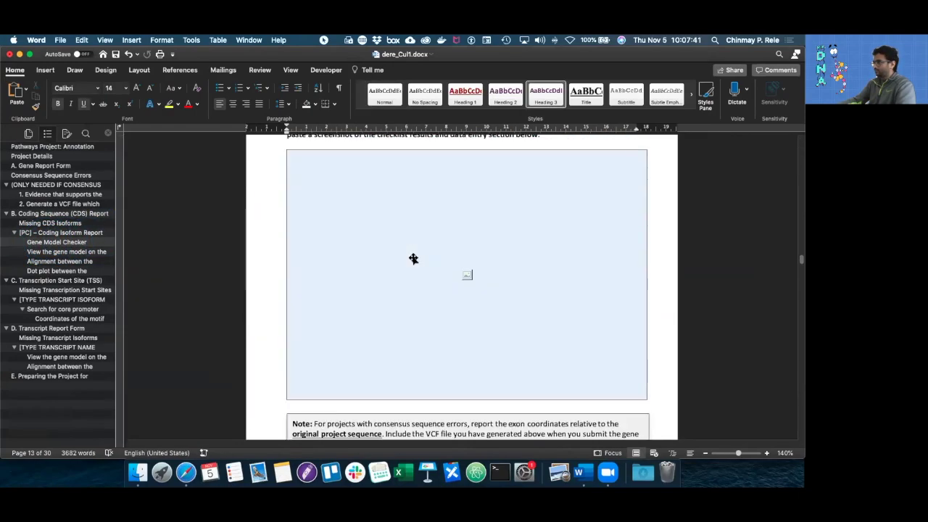
Back in the Gene Model Checker, set the scaffold name to scaffold_4929.
{"action": "key", "text": "ctrl+Right"}
{"action": "left_click", "coordinate": [174, 158]}
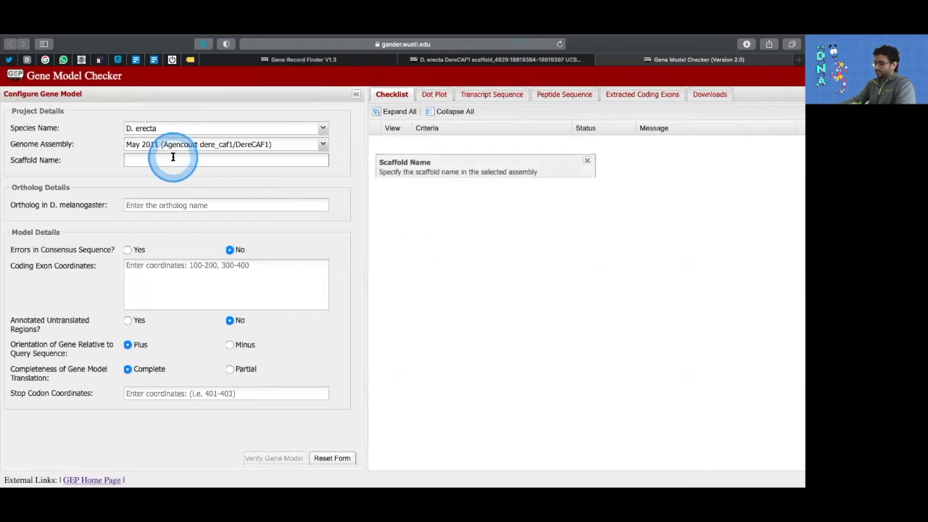
{"action": "left_click", "coordinate": [174, 155]}
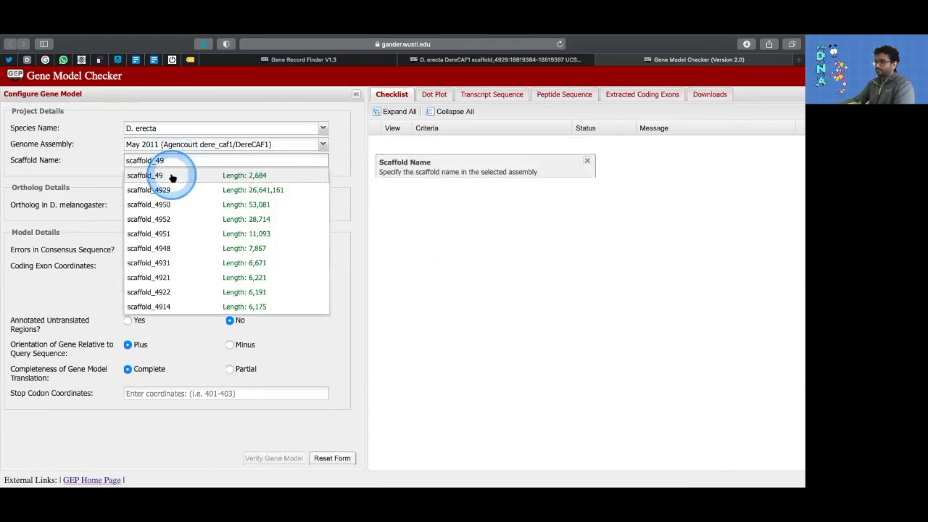
{"action": "left_click", "coordinate": [168, 189]}
Specify Cul1-PC as the D. melanogaster ortholog and keep No for errors in the consensus sequence.
{"action": "left_click", "coordinate": [209, 207]}
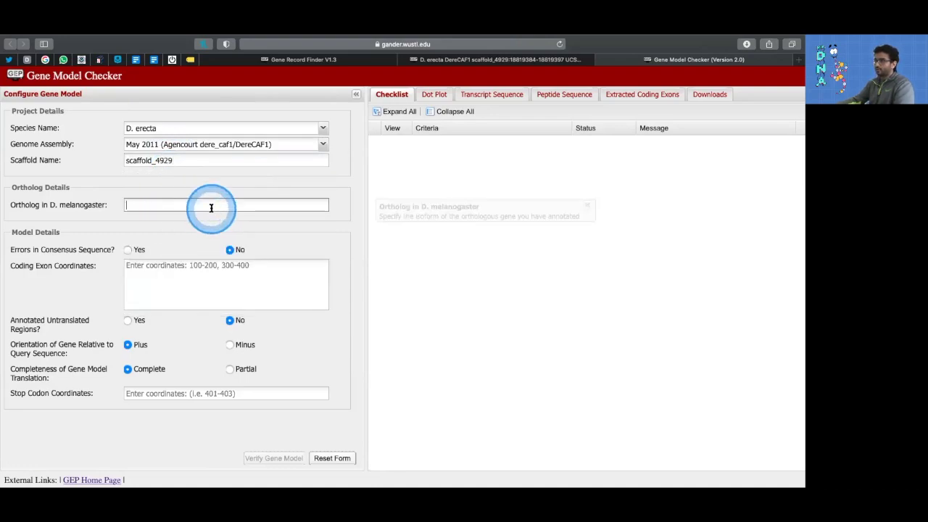
{"action": "type", "text": "Cul1"}
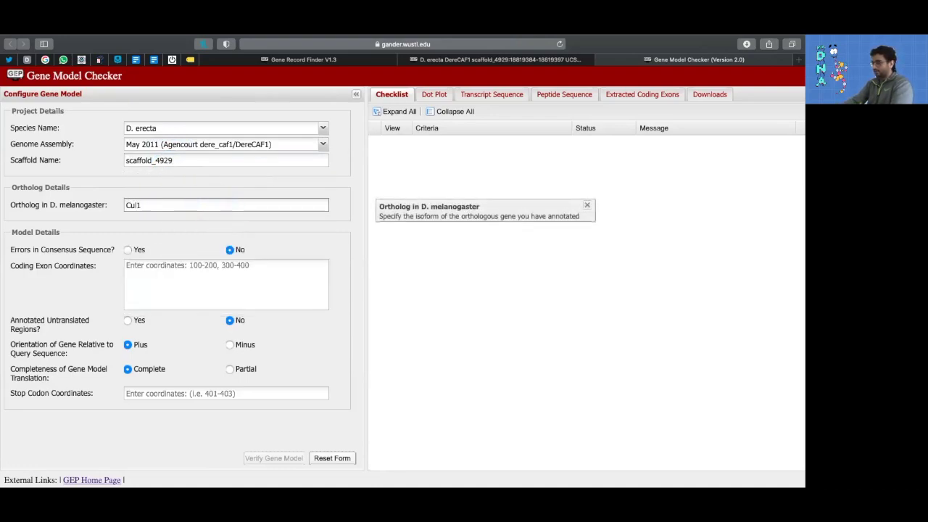
{"action": "type", "text": "-P"}
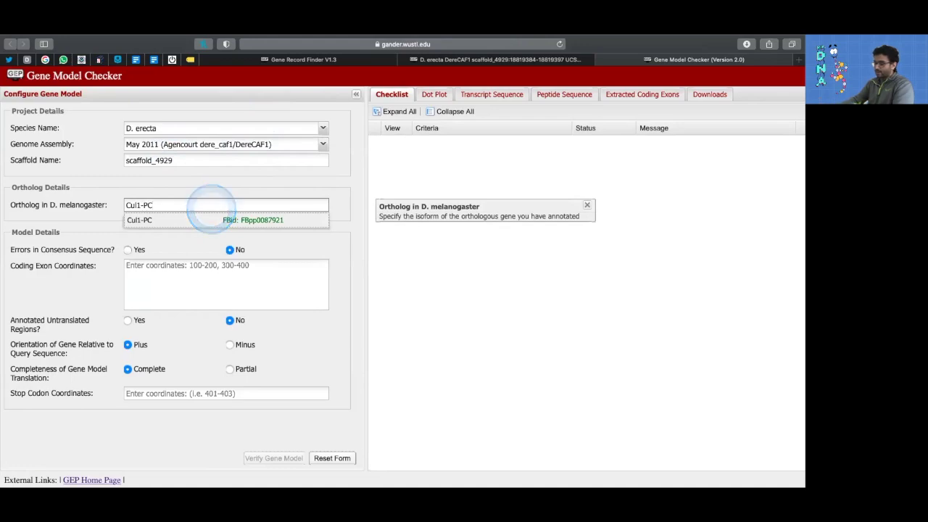
{"action": "left_click", "coordinate": [227, 207]}
{"action": "left_click", "coordinate": [148, 249]}
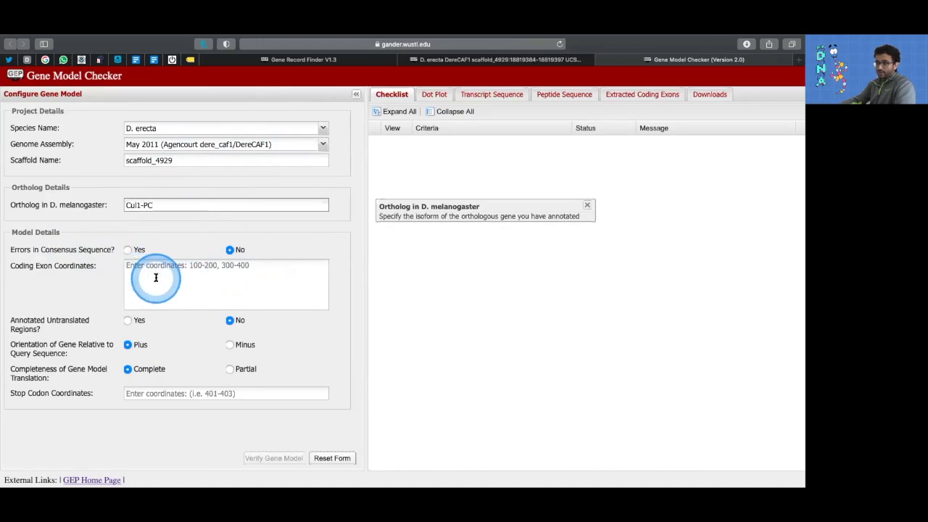
Copy the CDS 1 to CDS 3 coordinates from the Word report into the Gene Model Checker's coding exon coordinates.
{"action": "key", "text": "super+Tab"}
{"action": "scroll", "coordinate": [490, 273], "scroll_direction": "up", "scroll_amount": 6}
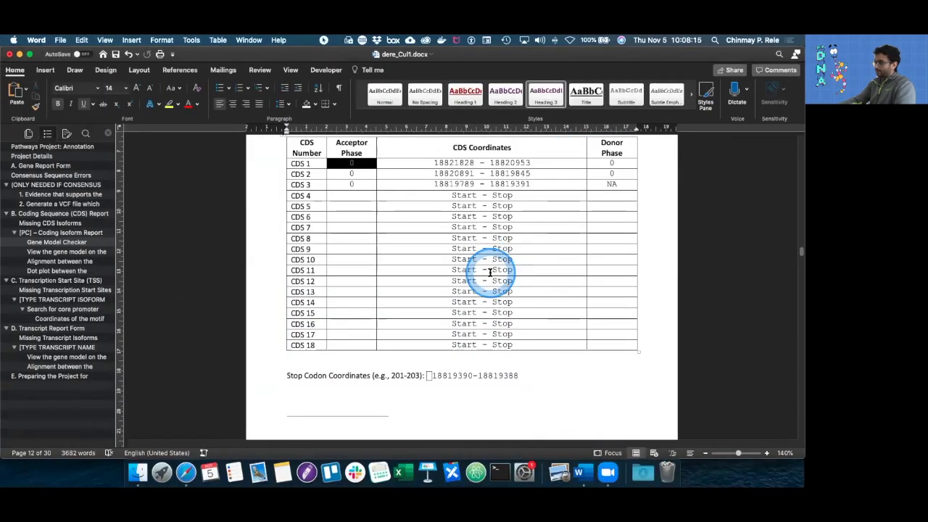
{"action": "left_click_drag", "start_coordinate": [428, 235], "coordinate": [535, 253]}
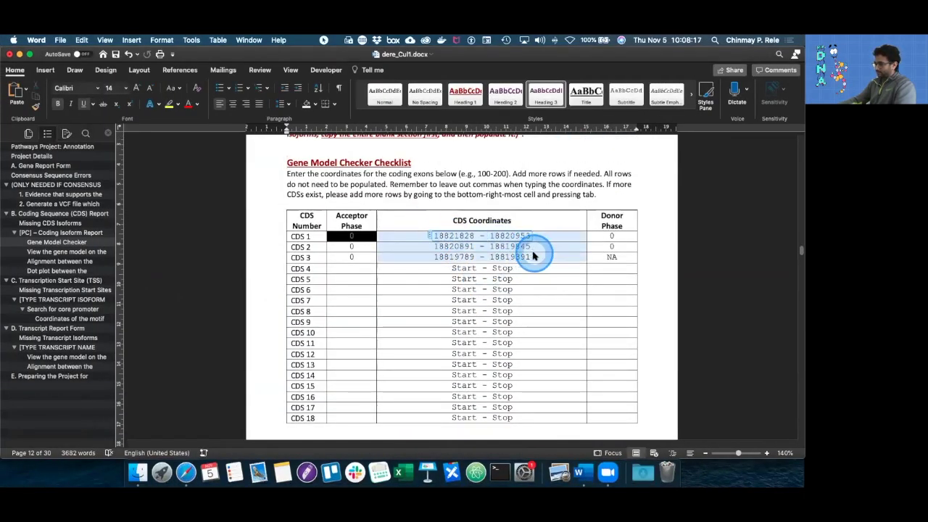
{"action": "key", "text": "super+c"}
{"action": "key", "text": "super+Tab"}
{"action": "left_click", "coordinate": [224, 275]}
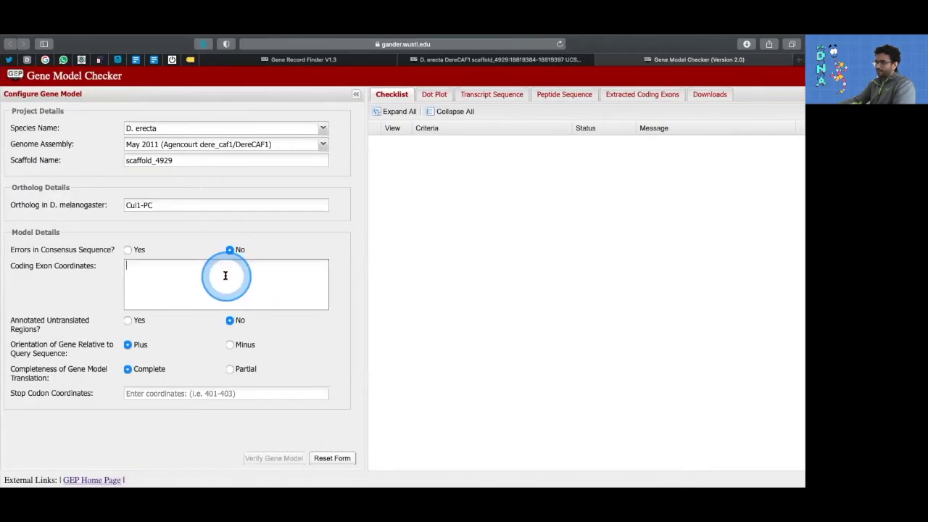
{"action": "key", "text": "super+v"}
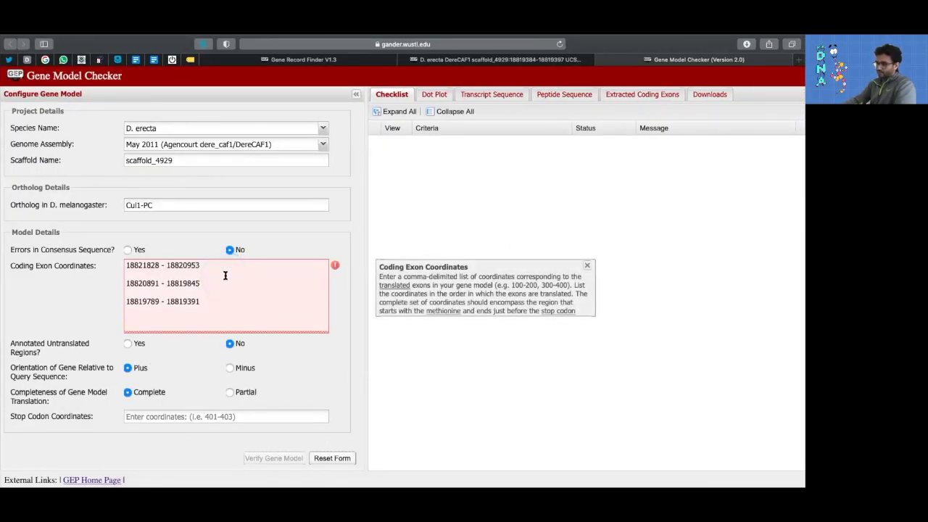
Reformat the coding exon coordinates as a comma-delimited list without blank lines: 18821828 - 18820953, 18820891 - 18819845, 18819789 - 18819391.
{"action": "key", "text": "BackSpace"}
{"action": "key", "text": "BackSpace"}
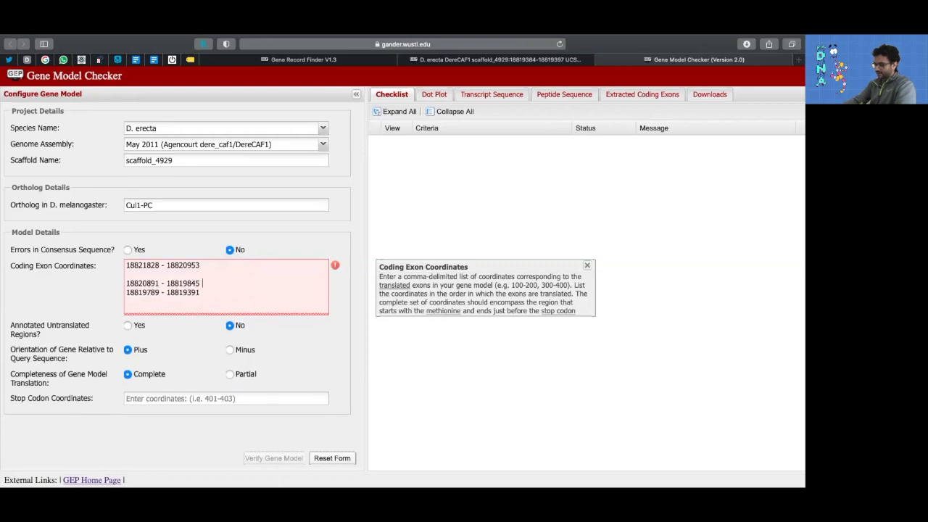
{"action": "key", "text": "BackSpace"}
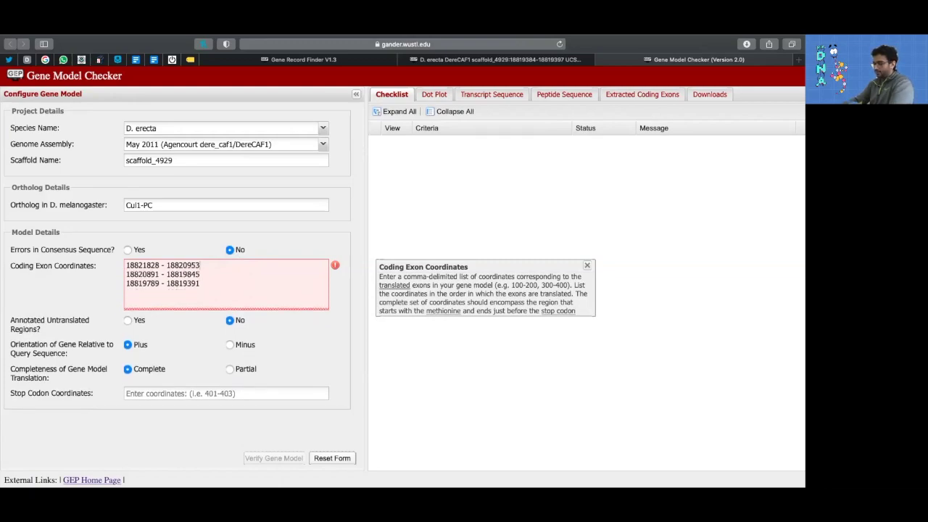
{"action": "left_click", "coordinate": [214, 282]}
{"action": "type", "text": ","}
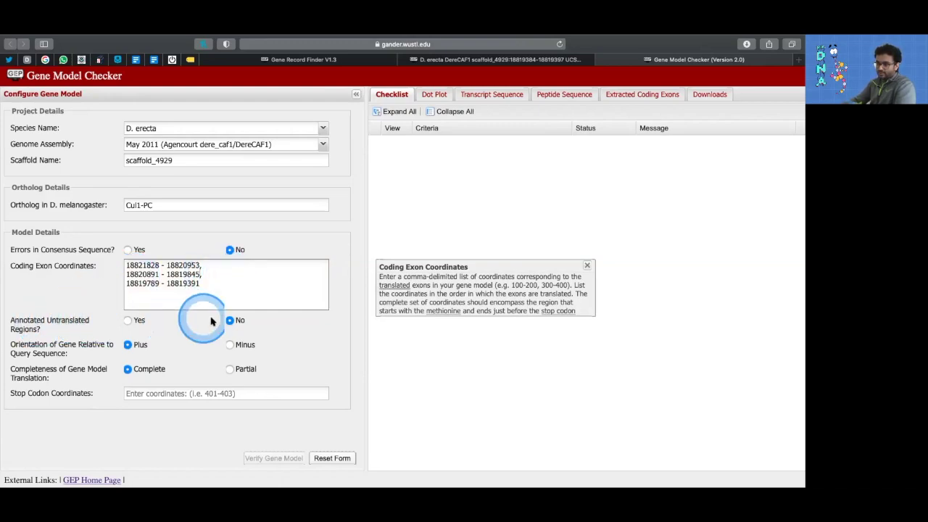
{"action": "left_click_drag", "start_coordinate": [233, 321], "coordinate": [69, 353]}
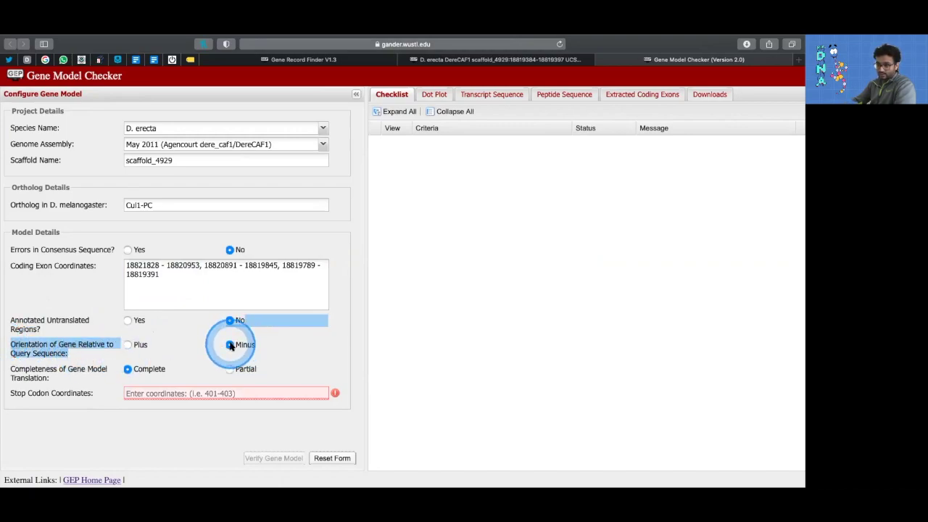
{"action": "left_click_drag", "start_coordinate": [55, 378], "coordinate": [7, 371]}
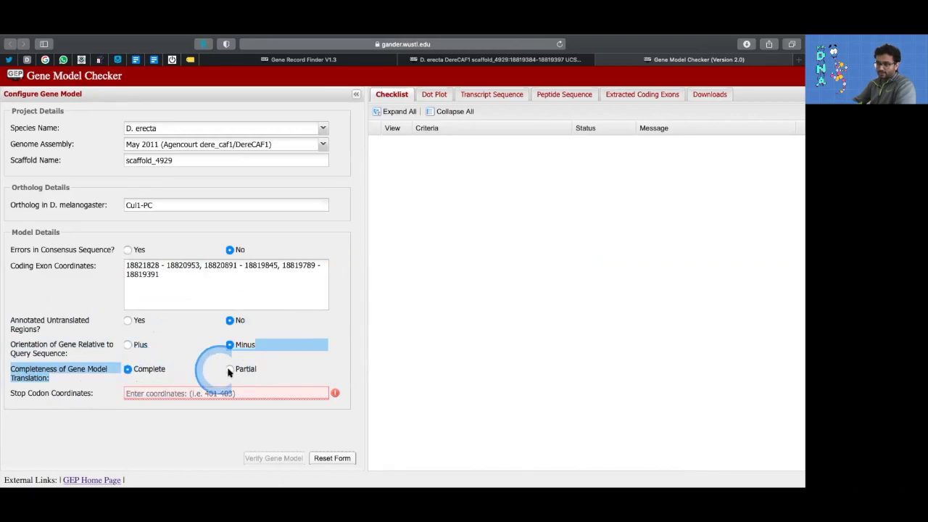
{"action": "left_click", "coordinate": [187, 356]}
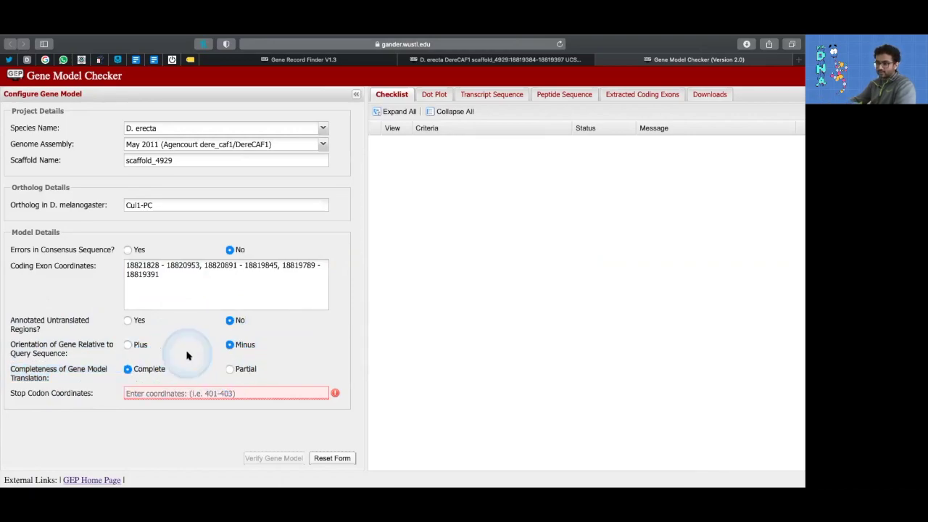
{"action": "left_click", "coordinate": [136, 395]}
{"action": "key", "text": "ctrl+v"}
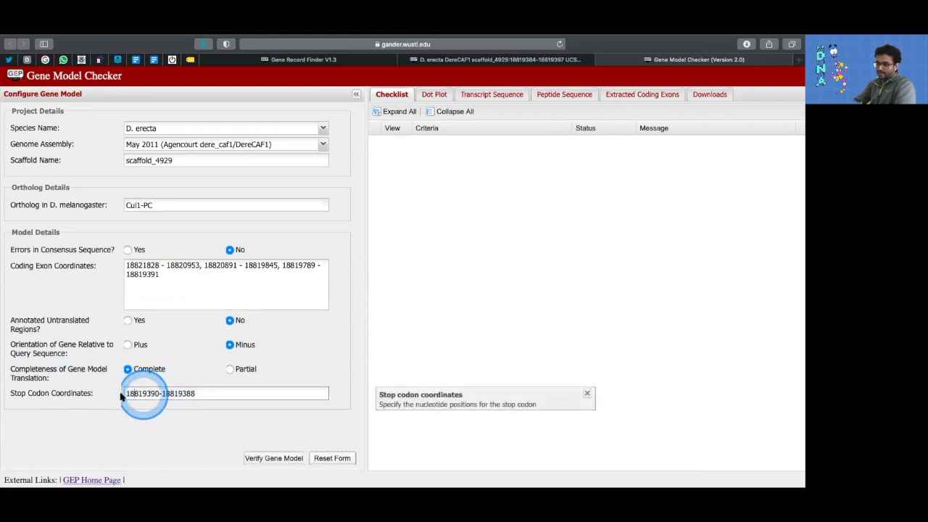
{"action": "left_click_drag", "start_coordinate": [125, 393], "coordinate": [213, 393]}
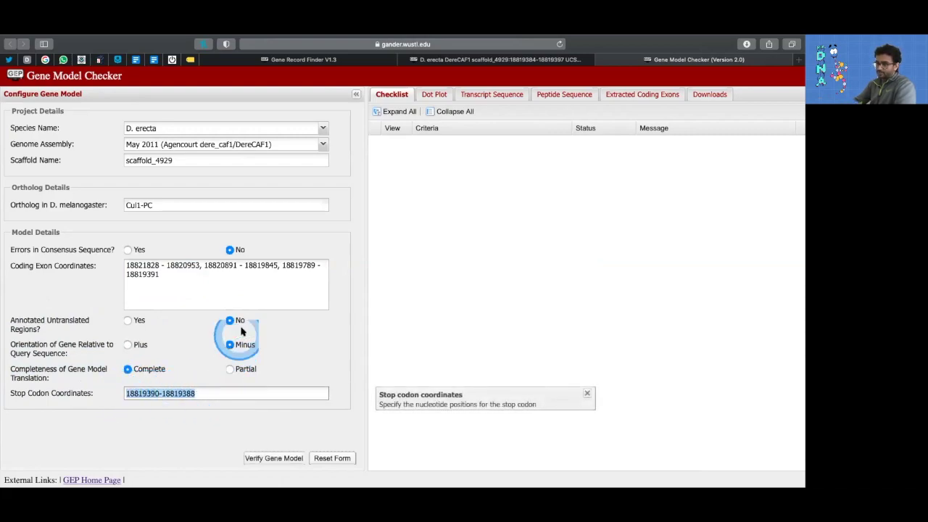
{"action": "left_click_drag", "start_coordinate": [174, 279], "coordinate": [123, 268]}
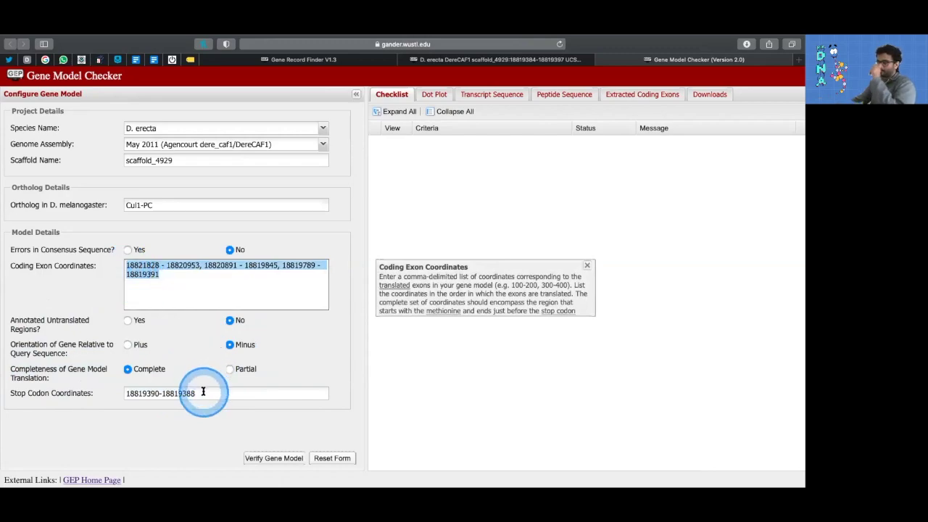
{"action": "left_click", "coordinate": [165, 278]}
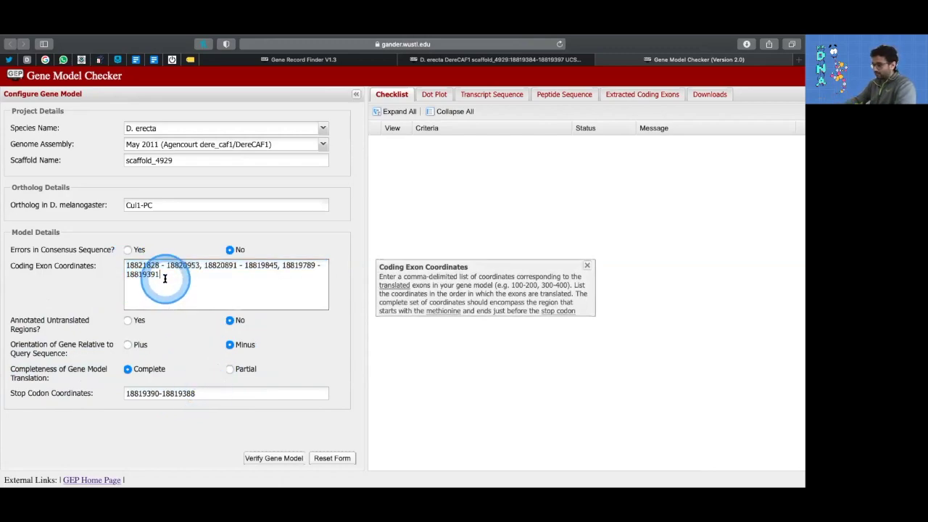
{"action": "left_click", "coordinate": [199, 390]}
{"action": "left_click", "coordinate": [255, 298]}
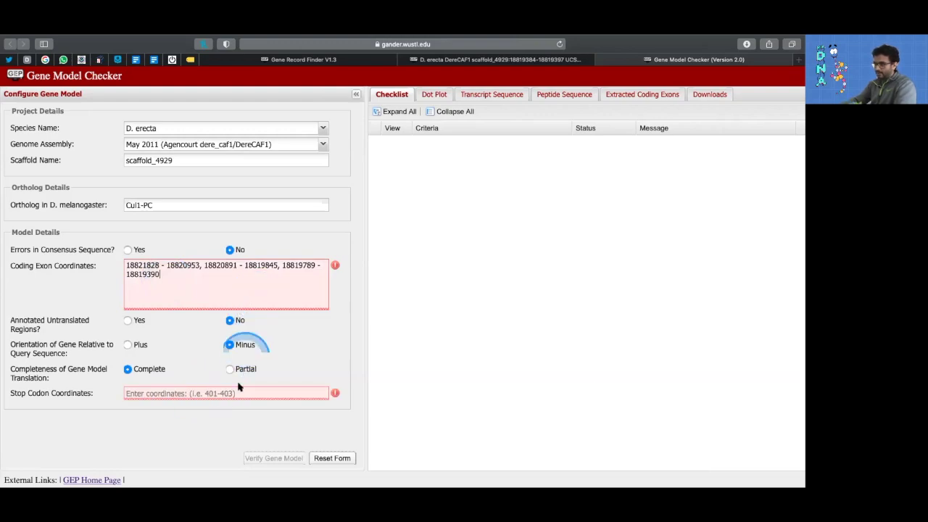
{"action": "left_click", "coordinate": [224, 394]}
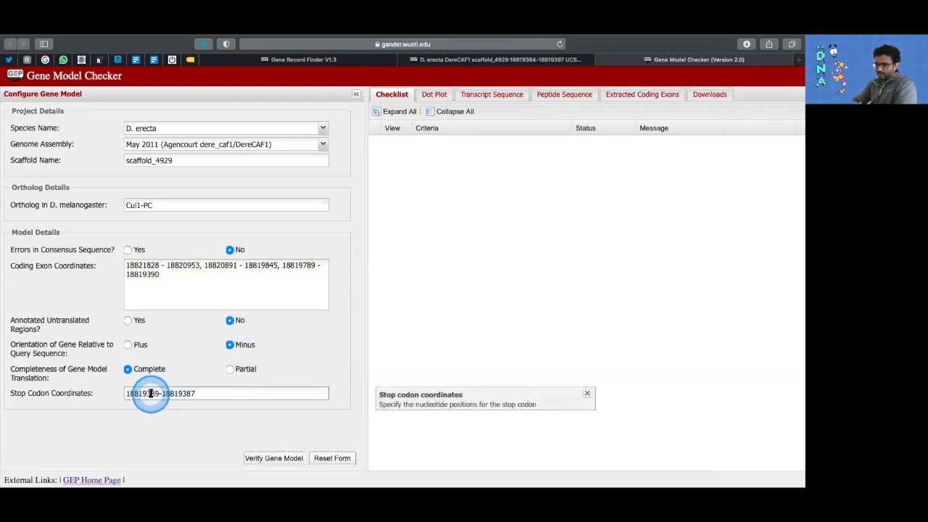
{"action": "left_click", "coordinate": [200, 292]}
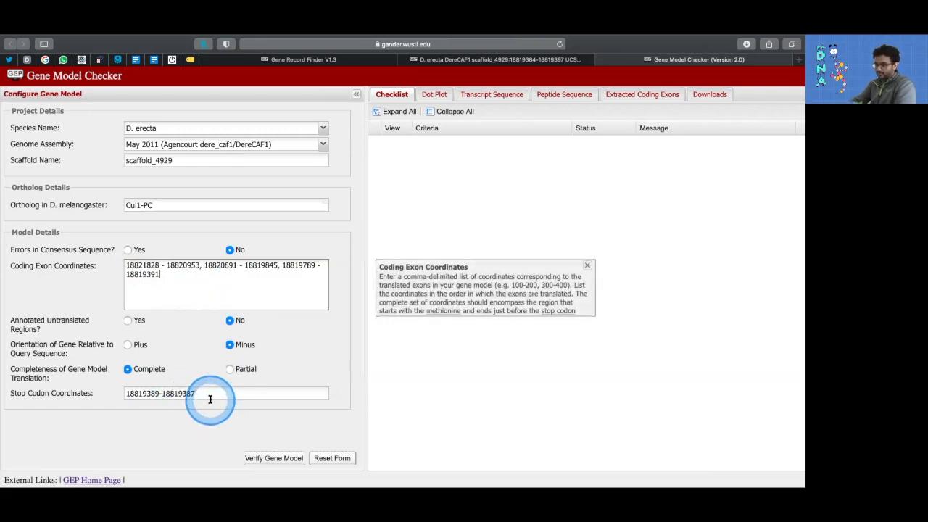
{"action": "left_click_drag", "start_coordinate": [209, 396], "coordinate": [62, 382]}
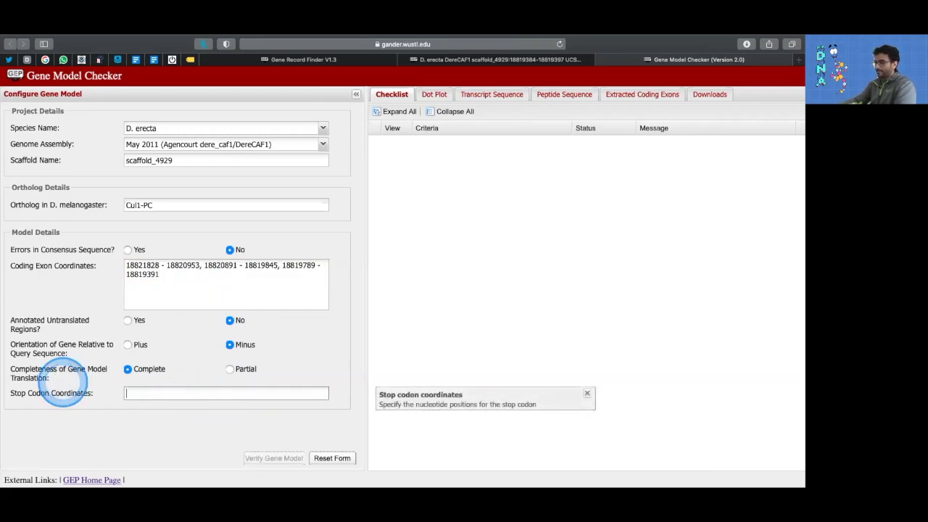
{"action": "left_click", "coordinate": [314, 352]}
{"action": "left_click", "coordinate": [256, 391]}
{"action": "key", "text": "super+v"}
{"action": "left_click", "coordinate": [295, 353]}
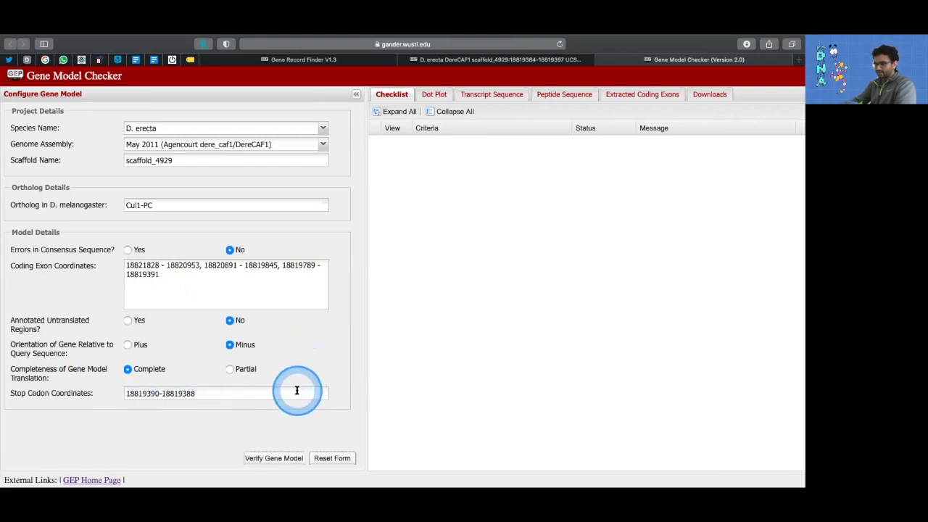
Compare the stop codon coordinates in the Word report with those in the Gene Model Checker form.
{"action": "key", "text": "super+Tab"}
{"action": "scroll", "coordinate": [445, 265], "scroll_direction": "down", "scroll_amount": 5}
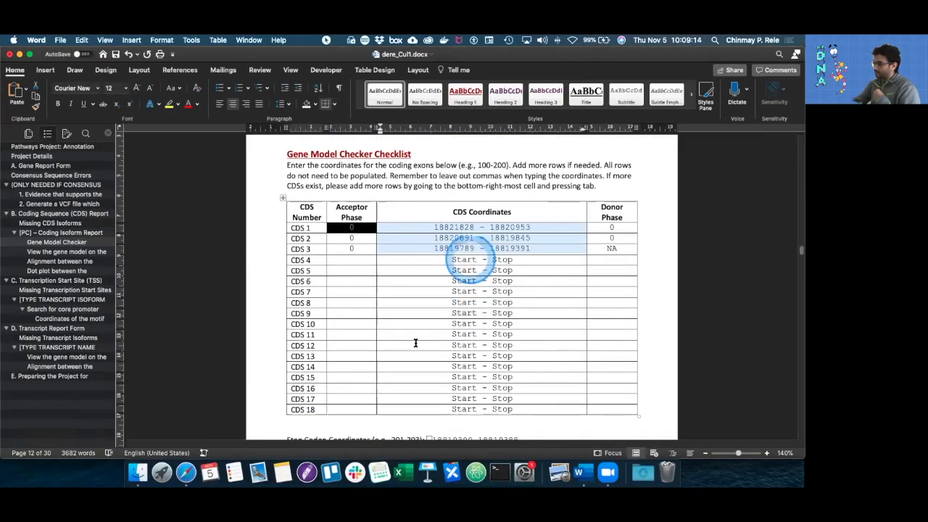
{"action": "key", "text": "super+Tab"}
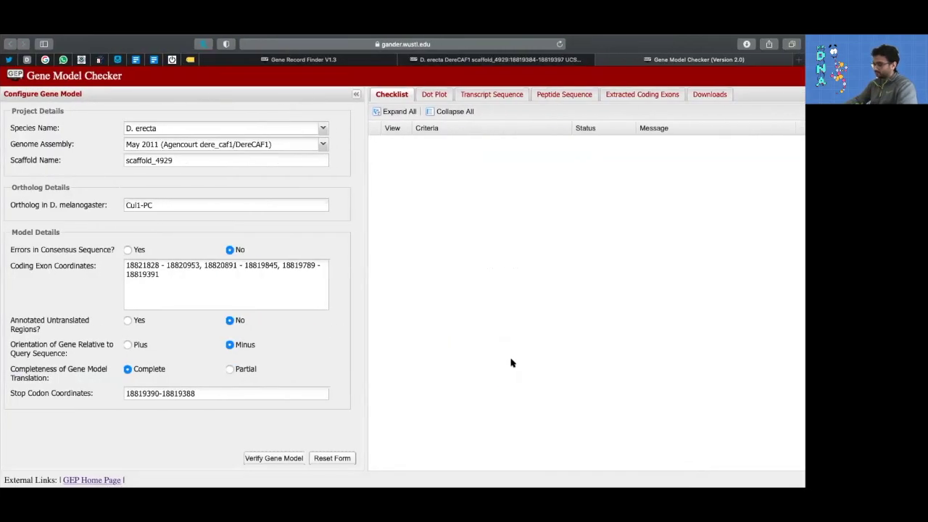
{"action": "key", "text": "super+Tab"}
{"action": "left_click", "coordinate": [492, 361]}
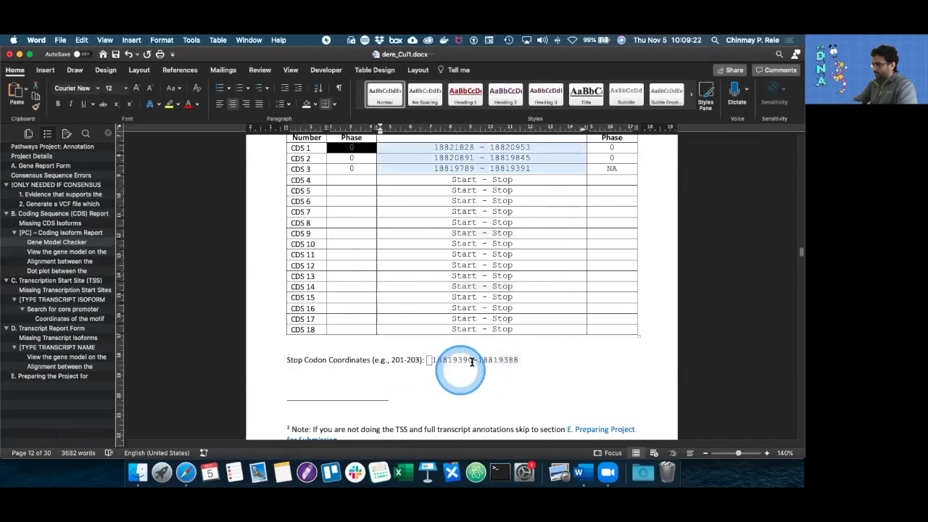
{"action": "left_click", "coordinate": [505, 360]}
{"action": "key", "text": "super+Tab"}
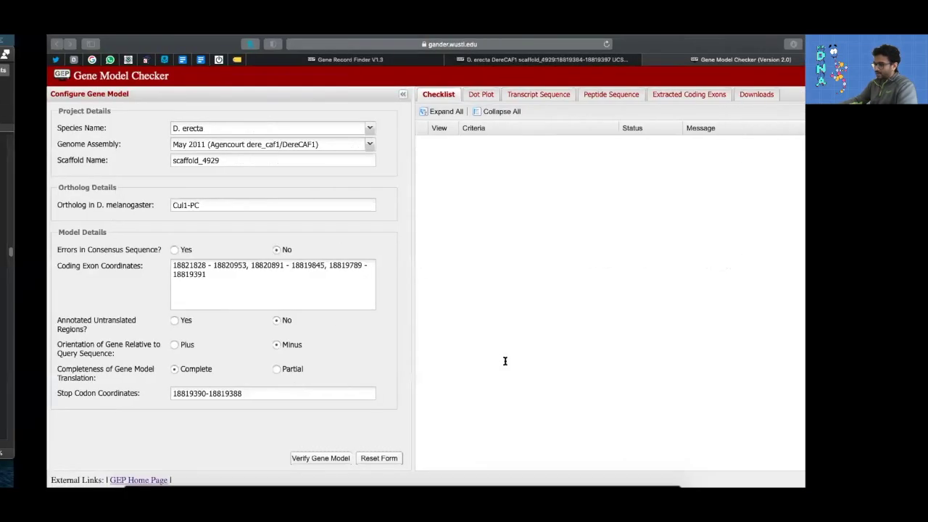
Verify the Cul1-PC gene model and review the status of each checklist criterion.
{"action": "left_click", "coordinate": [277, 459]}
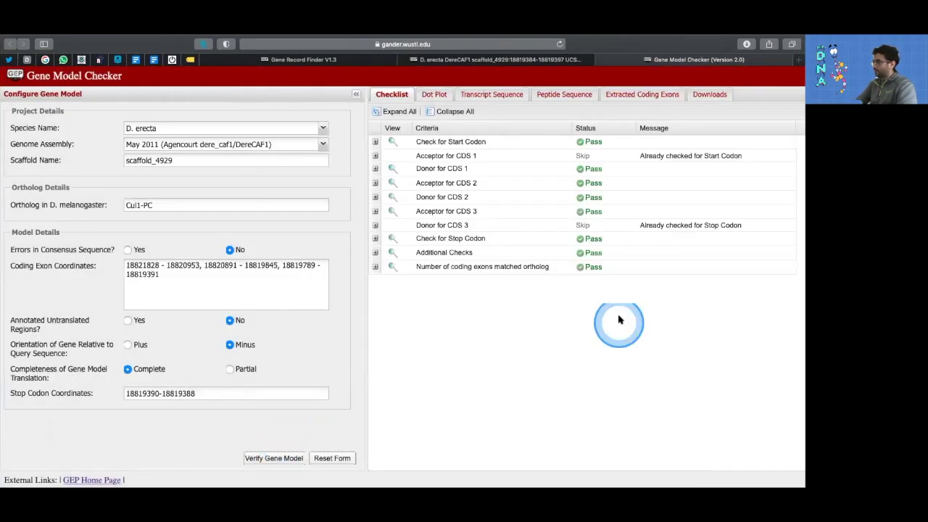
{"action": "left_click", "coordinate": [580, 142]}
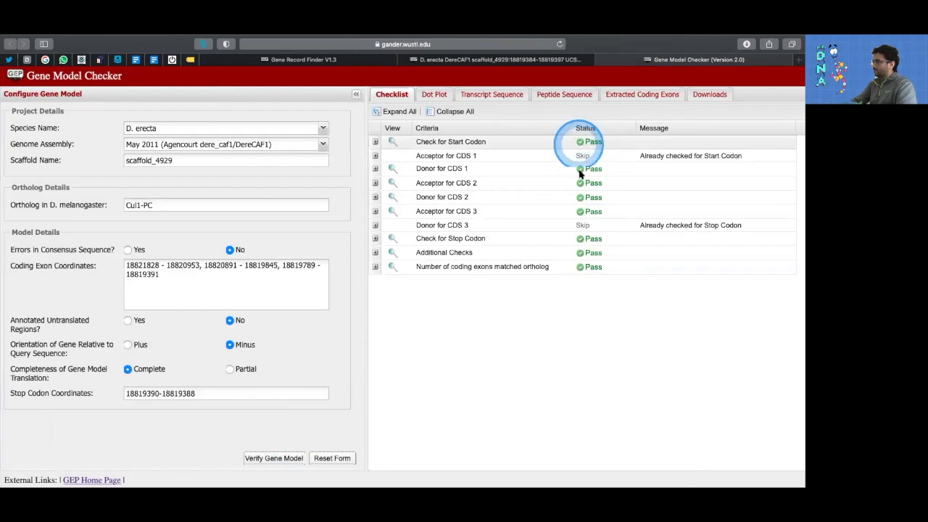
{"action": "left_click", "coordinate": [583, 284]}
Try starting the first coding exon at 18821827, verify the model again, and review the start codon check.
{"action": "left_click", "coordinate": [185, 288]}
{"action": "left_click", "coordinate": [159, 259]}
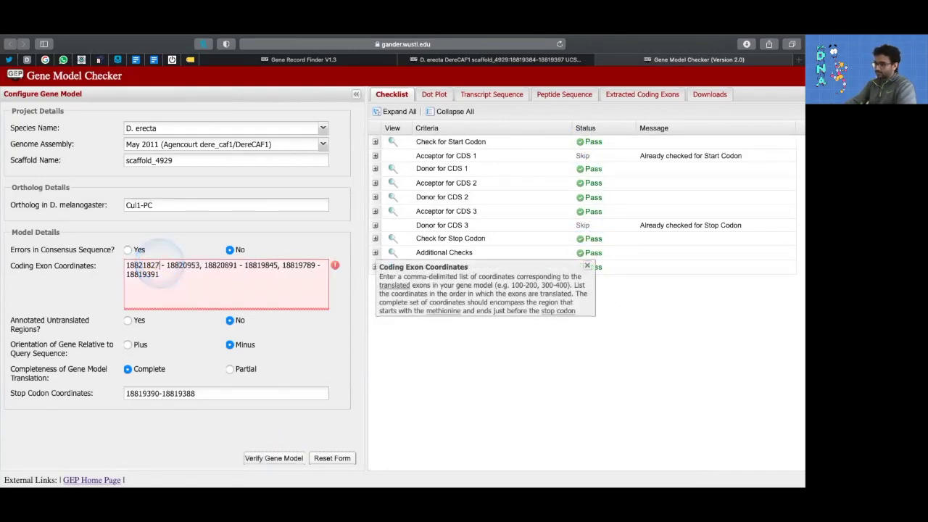
{"action": "left_click", "coordinate": [261, 458]}
{"action": "left_click", "coordinate": [591, 142]}
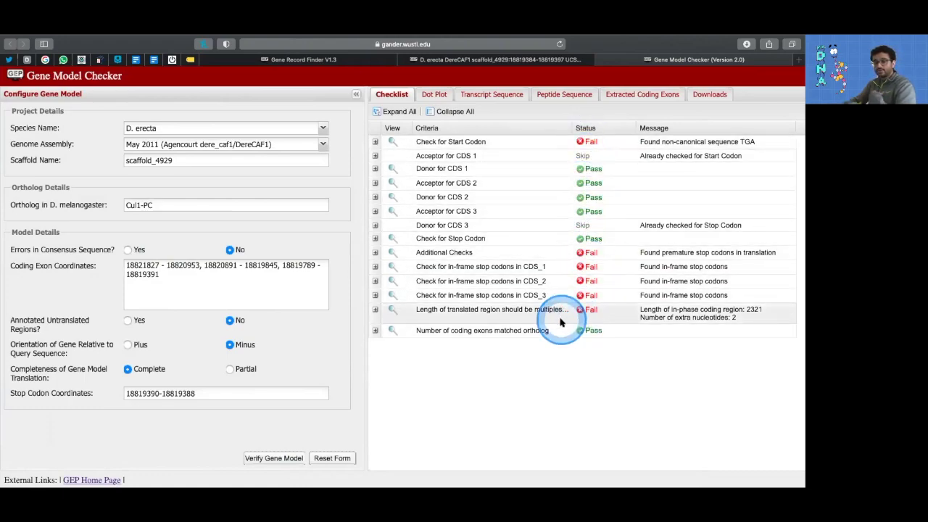
Restore the first coding exon's start to 18821828 and rerun the gene model verification.
{"action": "left_click", "coordinate": [156, 263]}
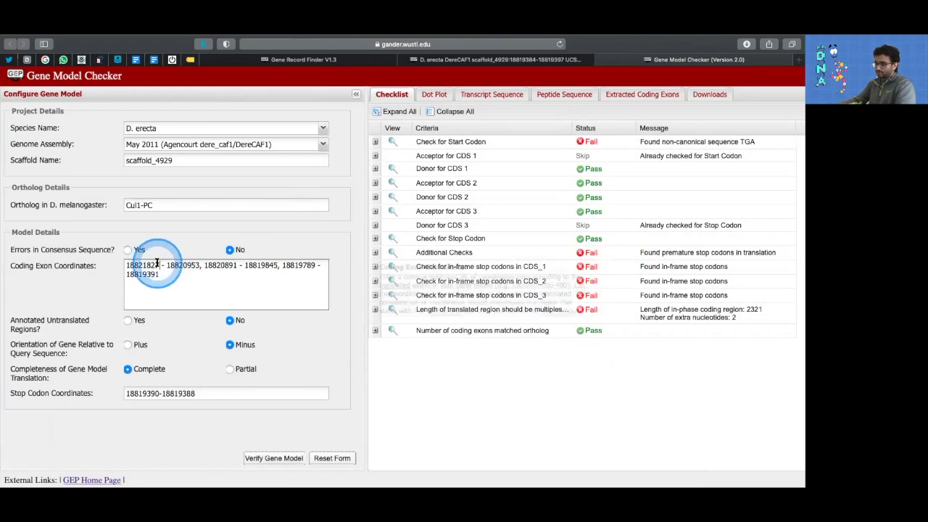
{"action": "type", "text": "8"}
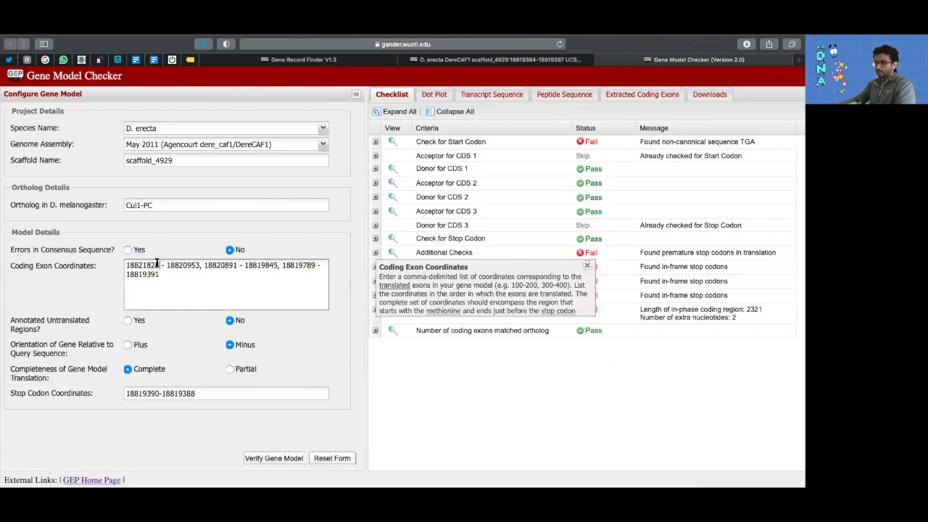
{"action": "left_click", "coordinate": [270, 458]}
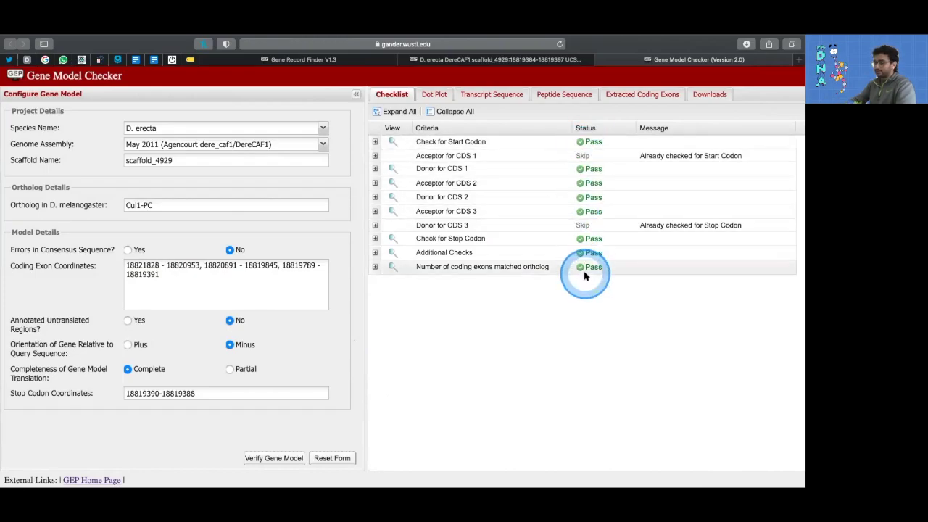
Read the Word report's checklist screenshot instructions, and capture a screenshot of the Gene Model Checker's data entry form and checklist results.
{"action": "key", "text": "super+Tab"}
{"action": "scroll", "coordinate": [595, 265], "scroll_direction": "down", "scroll_amount": 5}
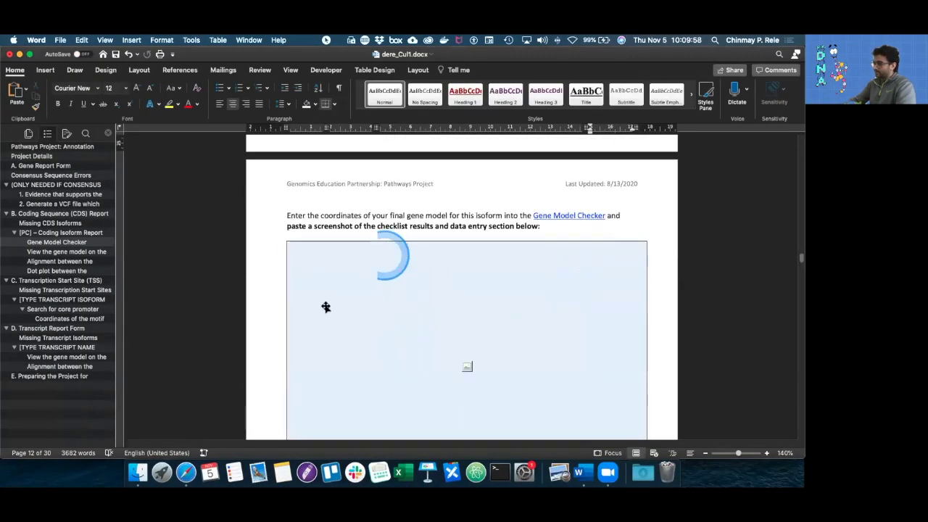
{"action": "left_click_drag", "start_coordinate": [300, 221], "coordinate": [520, 226]}
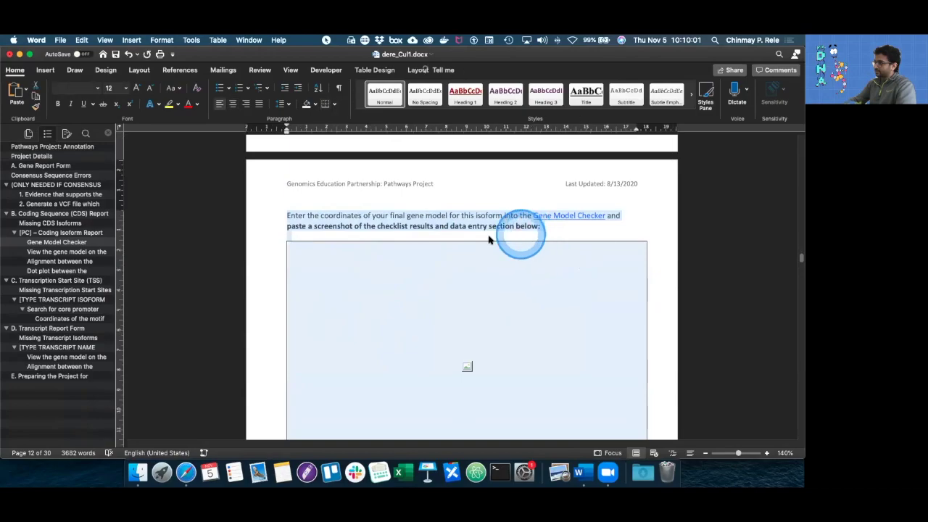
{"action": "scroll", "coordinate": [534, 233], "scroll_direction": "down", "scroll_amount": 2}
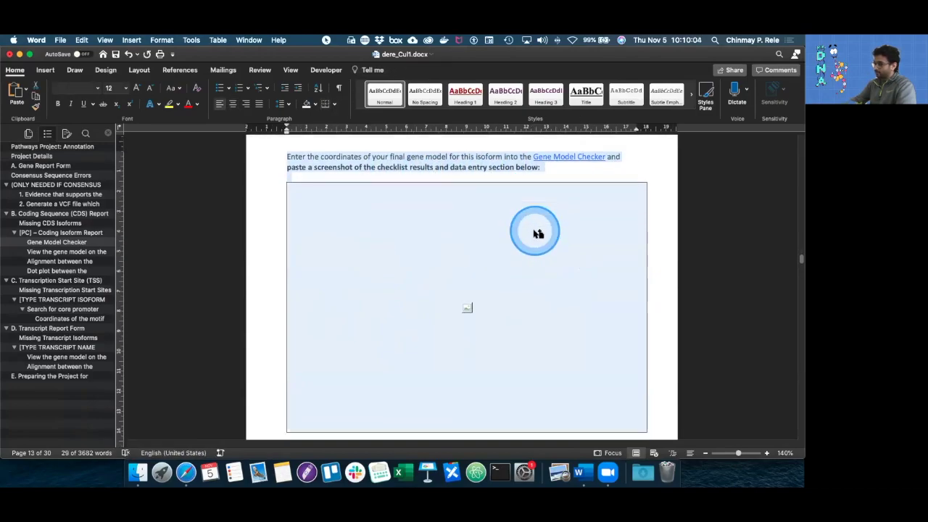
{"action": "key", "text": "super+Tab"}
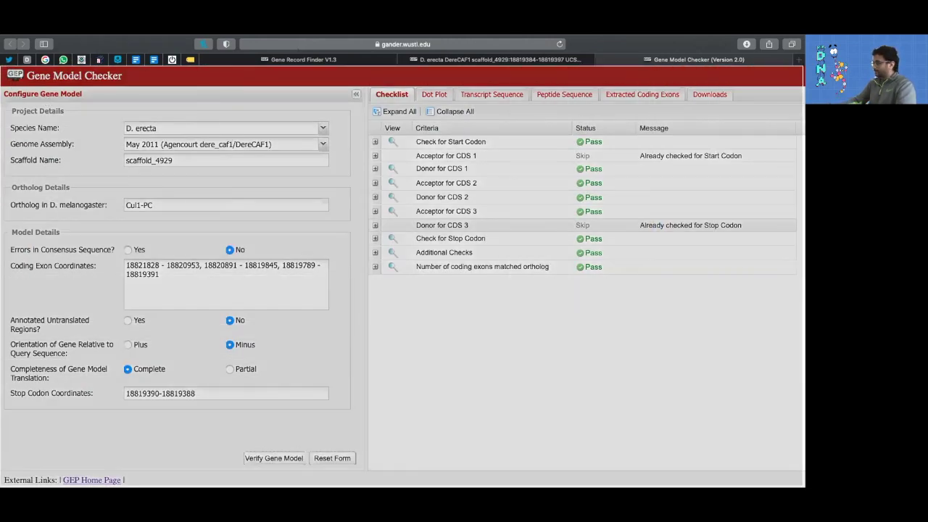
{"action": "left_click_drag", "start_coordinate": [802, 485], "coordinate": [804, 487]}
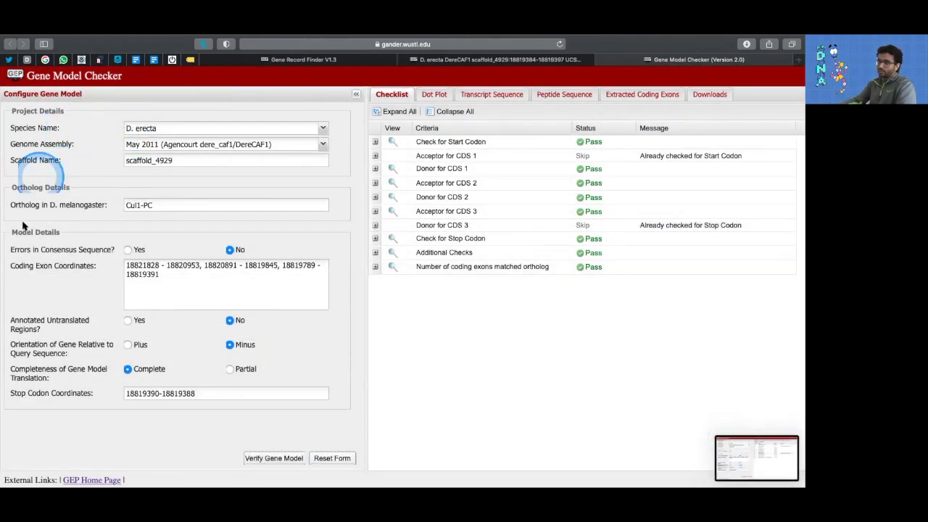
Insert the newest desktop screenshot into the Word report's picture placeholder for the Gene Model Checker checklist results and data entry section.
{"action": "left_click", "coordinate": [526, 330]}
{"action": "left_click_drag", "start_coordinate": [731, 466], "coordinate": [787, 466]}
{"action": "key", "text": "ctrl+Left"}
{"action": "left_click", "coordinate": [450, 312]}
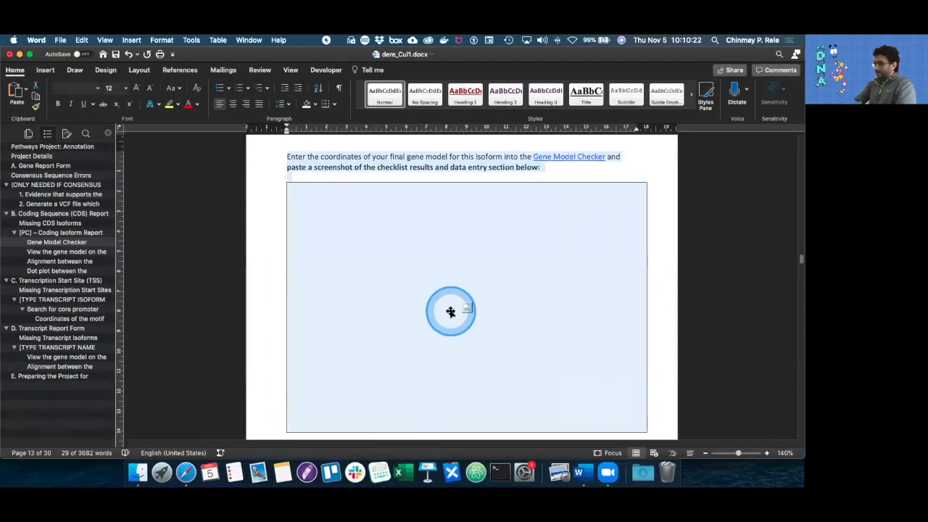
{"action": "left_click", "coordinate": [468, 307]}
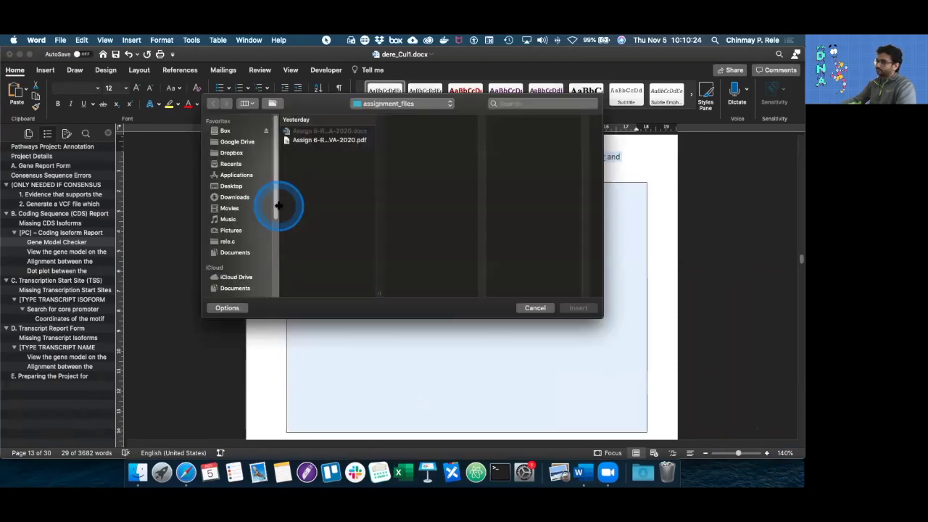
{"action": "left_click", "coordinate": [232, 187]}
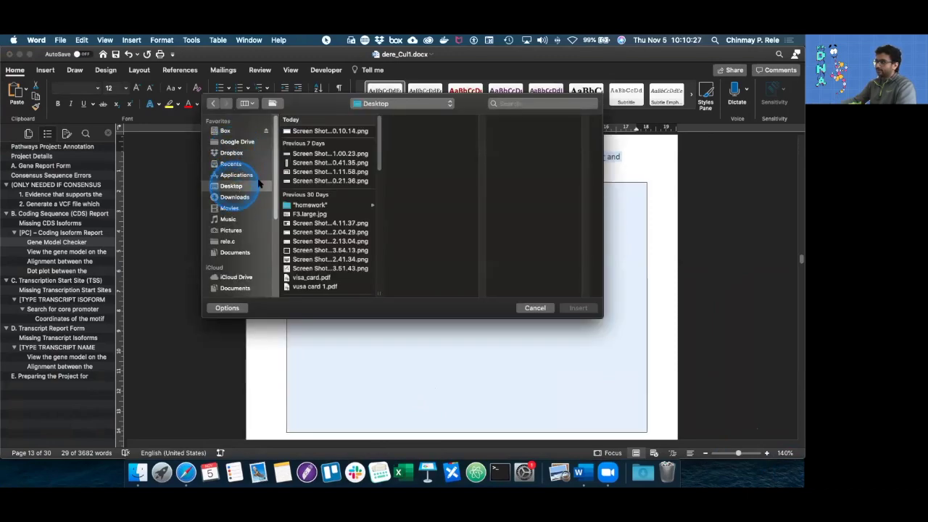
{"action": "left_click", "coordinate": [332, 131]}
{"action": "left_click", "coordinate": [580, 308]}
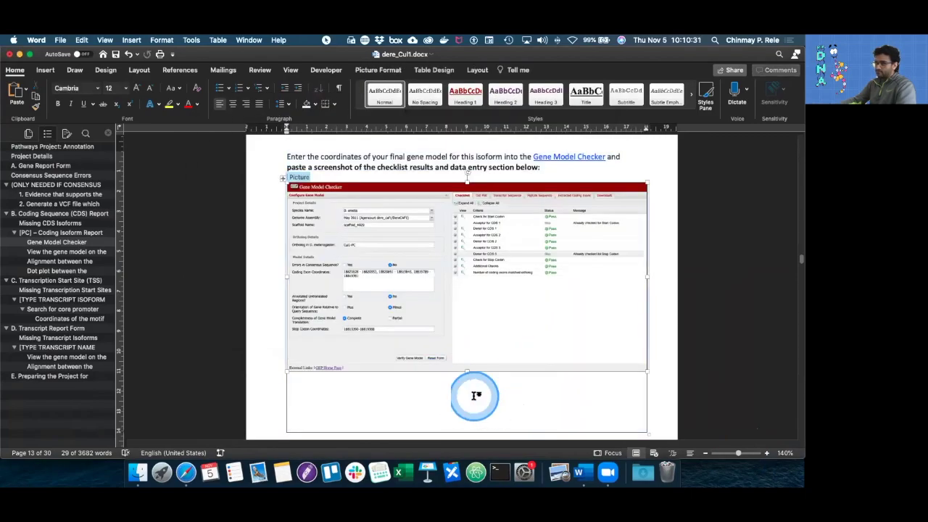
Read the report's Genome Browser image instructions, then open and enlarge the browser view for "Number of coding exons matched ortholog" in the Gene Model Checker.
{"action": "scroll", "coordinate": [546, 347], "scroll_direction": "down", "scroll_amount": 10}
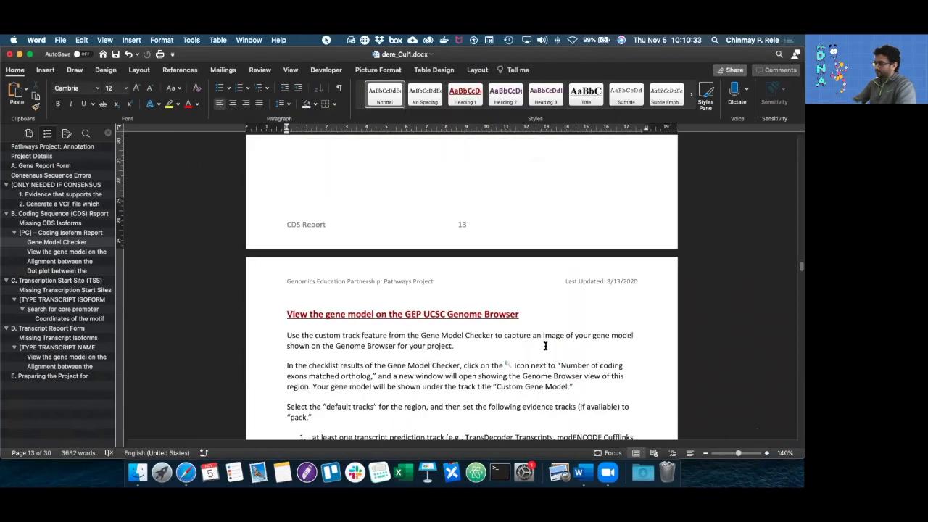
{"action": "scroll", "coordinate": [546, 347], "scroll_direction": "down", "scroll_amount": 5}
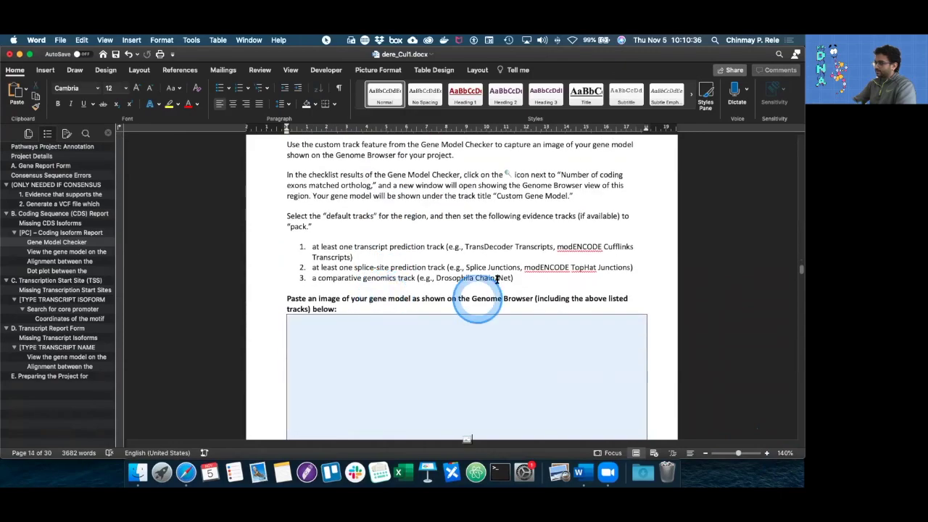
{"action": "triple_click", "coordinate": [309, 301]}
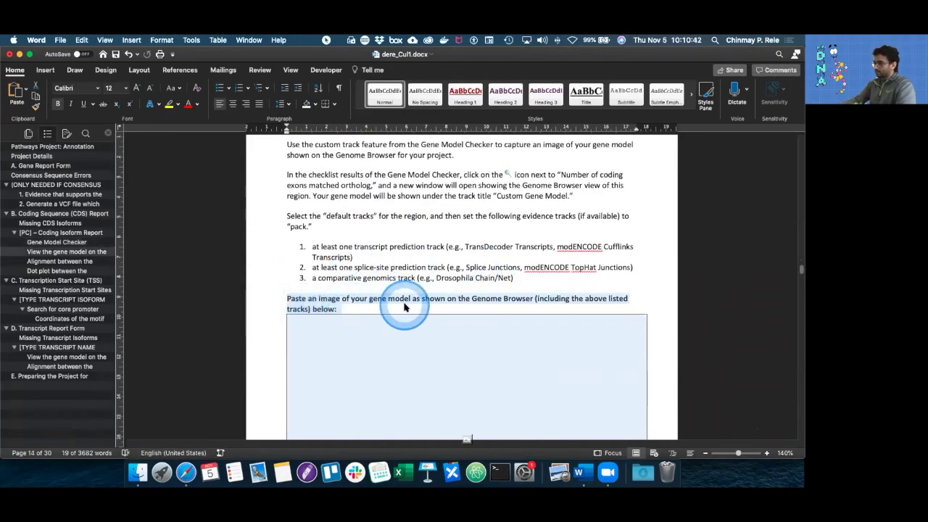
{"action": "key", "text": "ctrl+Right"}
{"action": "left_click", "coordinate": [428, 59]}
{"action": "left_click", "coordinate": [653, 60]}
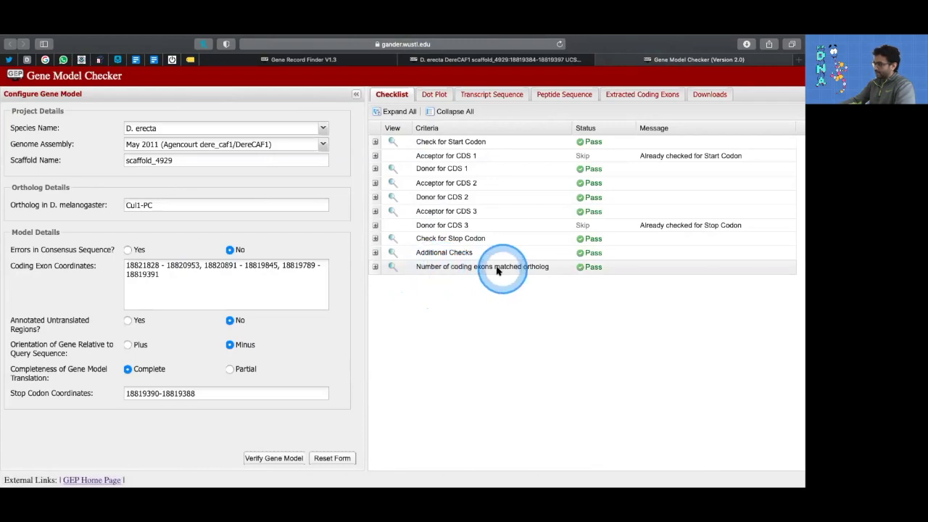
{"action": "left_click", "coordinate": [393, 267]}
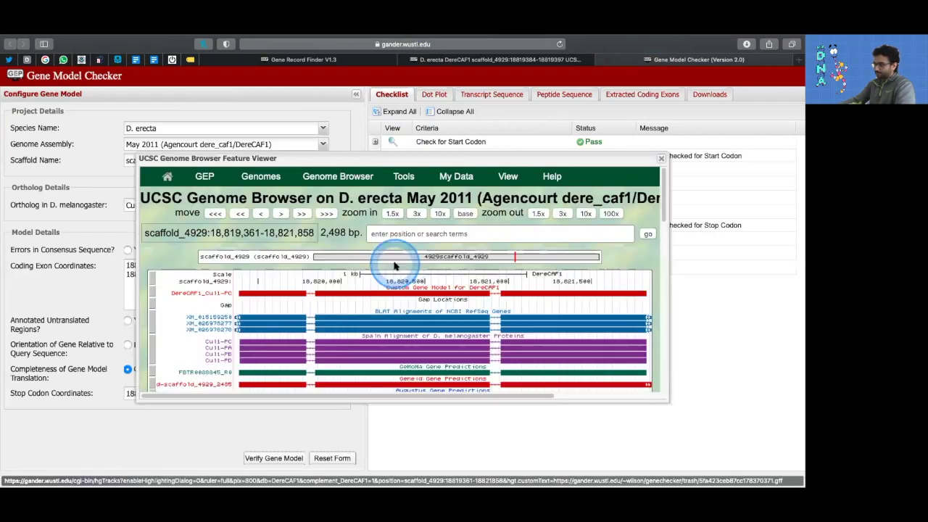
{"action": "left_click_drag", "start_coordinate": [466, 159], "coordinate": [383, 93]}
{"action": "left_click_drag", "start_coordinate": [583, 336], "coordinate": [740, 452]}
{"action": "scroll", "coordinate": [539, 348], "scroll_direction": "down", "scroll_amount": 3}
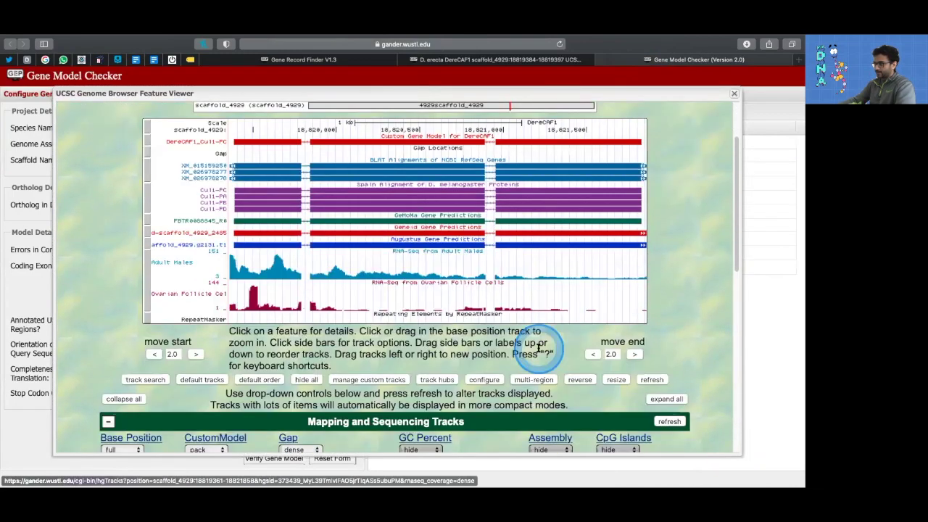
Check the evidence tracks required by the report, and set the Splice Junctions track to pack in the Genome Browser view.
{"action": "key", "text": "super+Tab"}
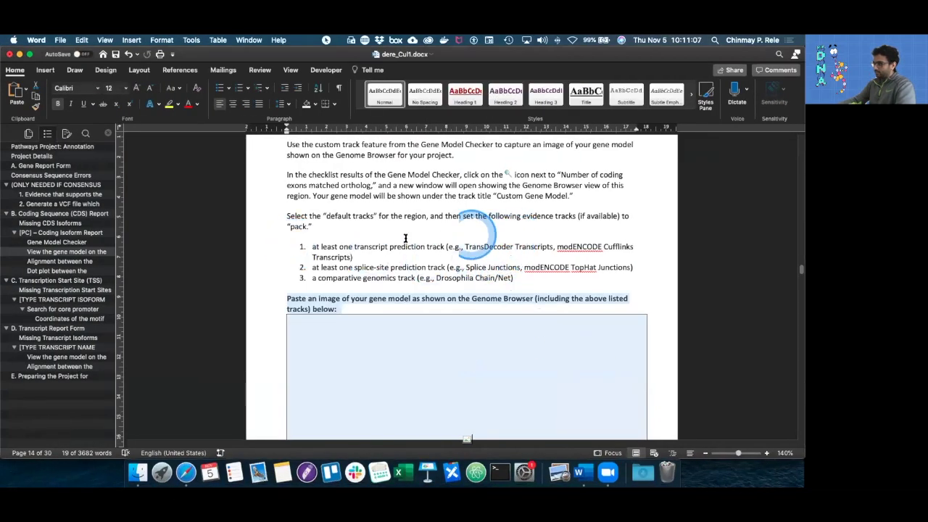
{"action": "left_click_drag", "start_coordinate": [321, 247], "coordinate": [468, 263]}
{"action": "left_click_drag", "start_coordinate": [354, 267], "coordinate": [429, 281]}
{"action": "key", "text": "ctrl+Right"}
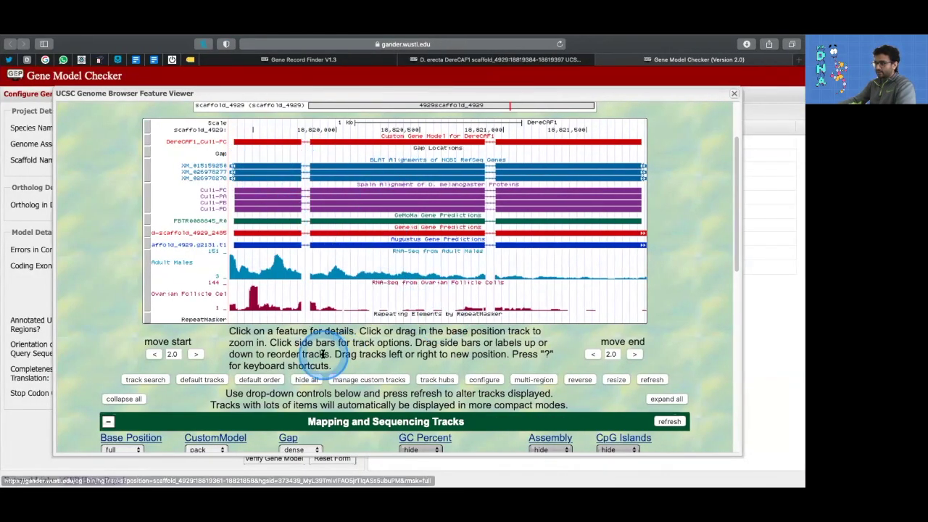
{"action": "scroll", "coordinate": [323, 354], "scroll_direction": "down", "scroll_amount": 3}
{"action": "left_click", "coordinate": [124, 265]}
{"action": "left_click", "coordinate": [109, 390]}
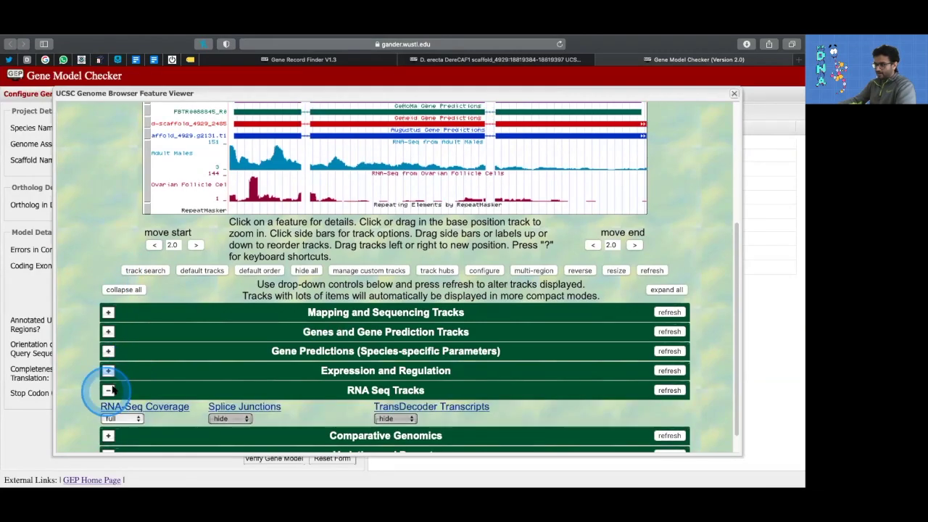
{"action": "scroll", "coordinate": [123, 384], "scroll_direction": "down", "scroll_amount": 1}
{"action": "left_click", "coordinate": [229, 395]}
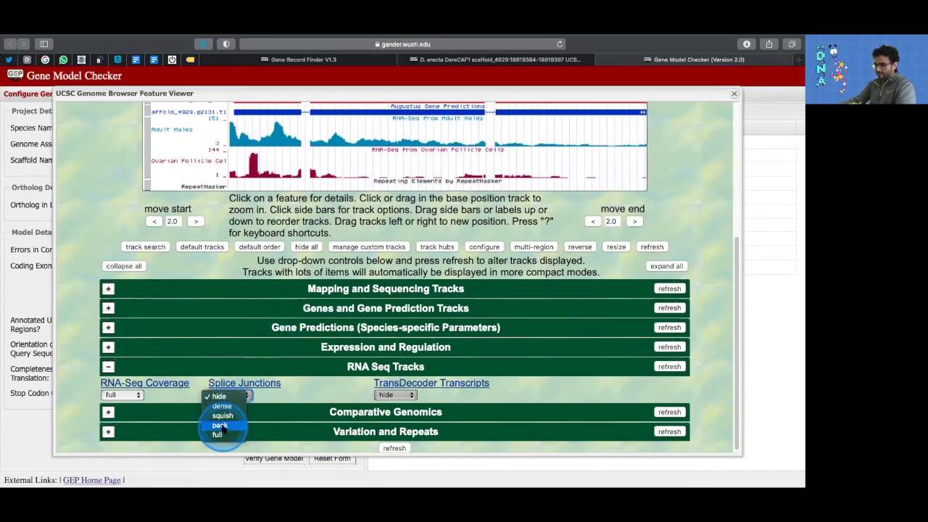
{"action": "left_click", "coordinate": [219, 425]}
Set the Drosophila Chain/Net comparative genomics track to pack and refresh the browser image.
{"action": "left_click", "coordinate": [108, 366]}
{"action": "left_click", "coordinate": [108, 408]}
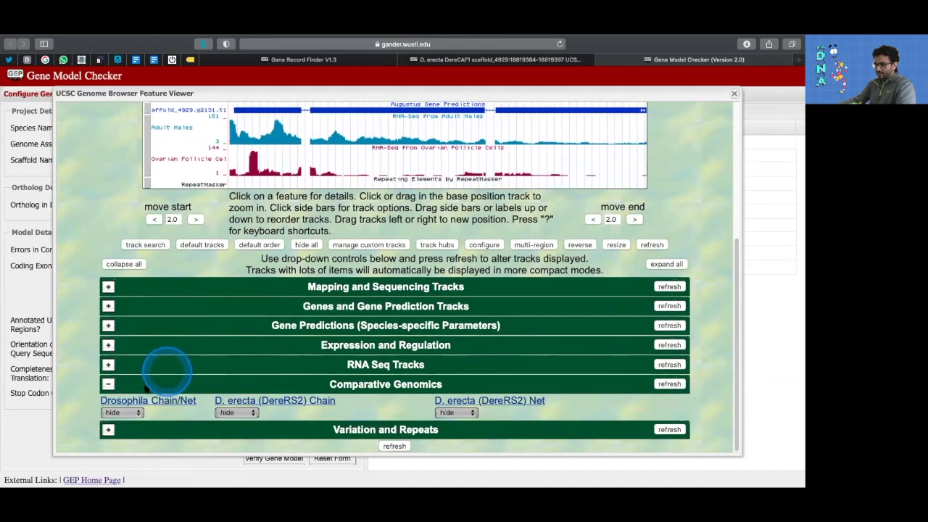
{"action": "left_click", "coordinate": [122, 412]}
{"action": "left_click", "coordinate": [116, 440]}
{"action": "left_click", "coordinate": [669, 384]}
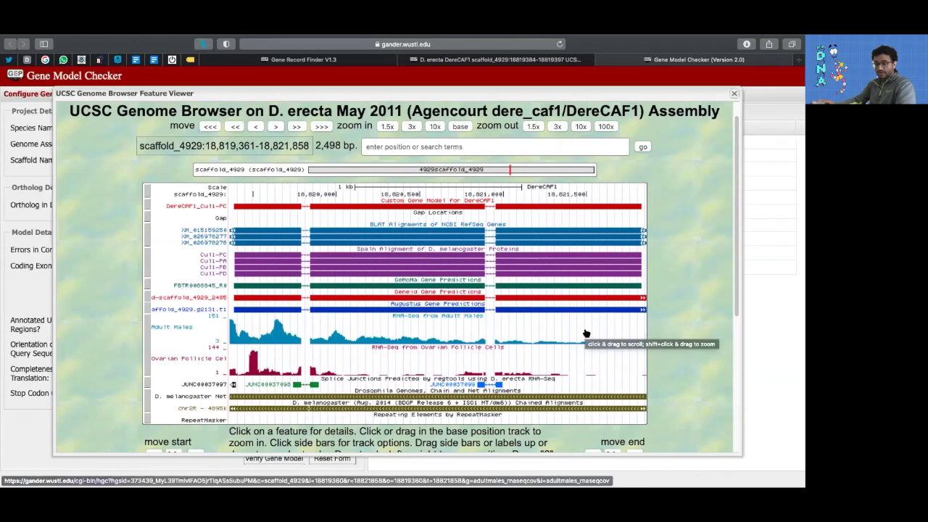
Open the Genome Browser track image in its own tab and save it to Downloads.
{"action": "right_click", "coordinate": [546, 323]}
{"action": "left_click", "coordinate": [556, 317]}
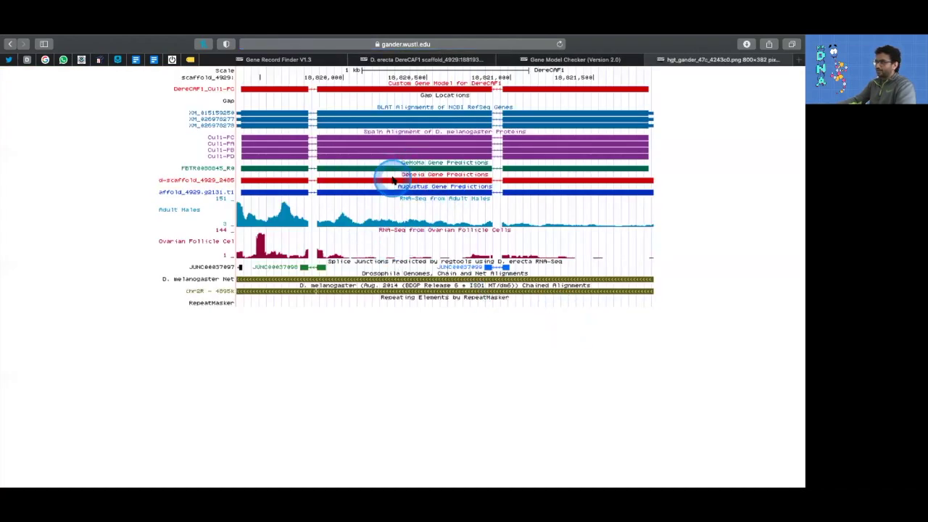
{"action": "right_click", "coordinate": [392, 180]}
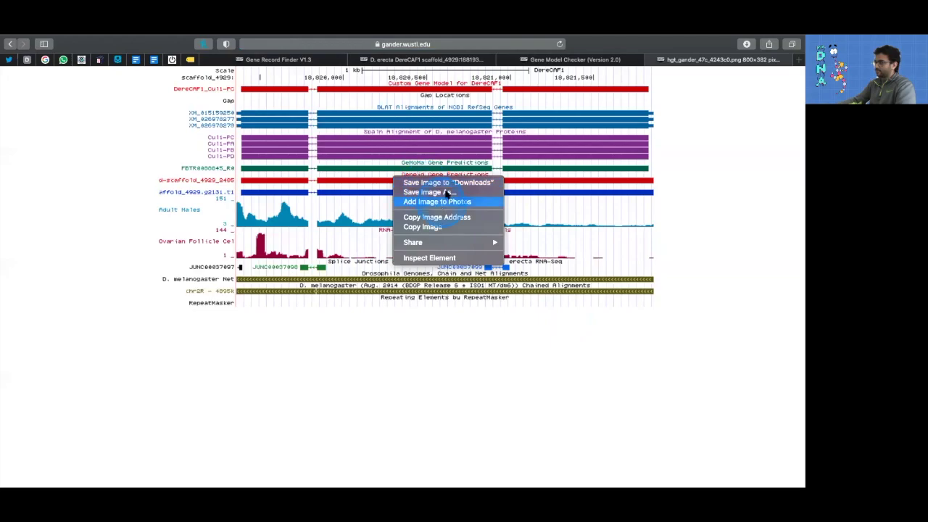
{"action": "left_click", "coordinate": [448, 183]}
Insert hgt_gander_47c_4243c0.png from Downloads into the report's placeholder for the gene model on the Genome Browser.
{"action": "key", "text": "super+Tab"}
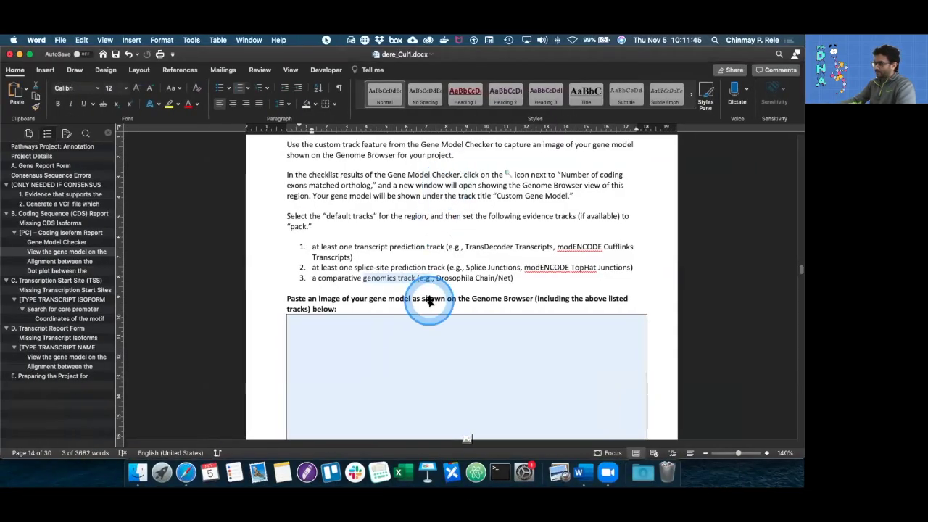
{"action": "left_click", "coordinate": [467, 301]}
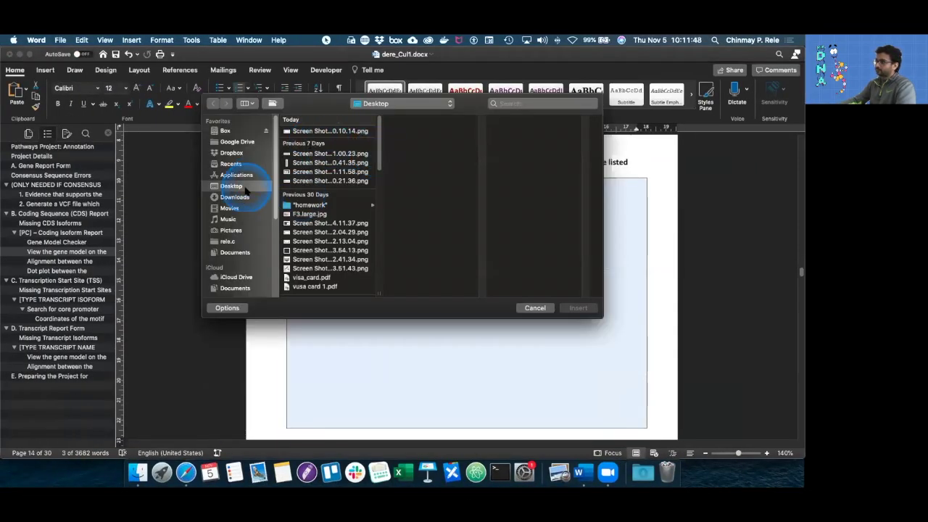
{"action": "left_click", "coordinate": [233, 197]}
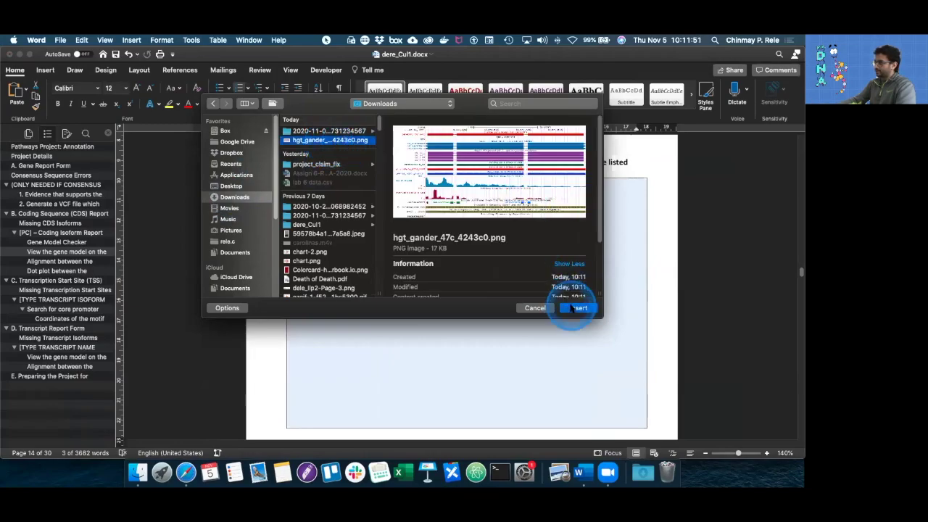
{"action": "left_click", "coordinate": [578, 308]}
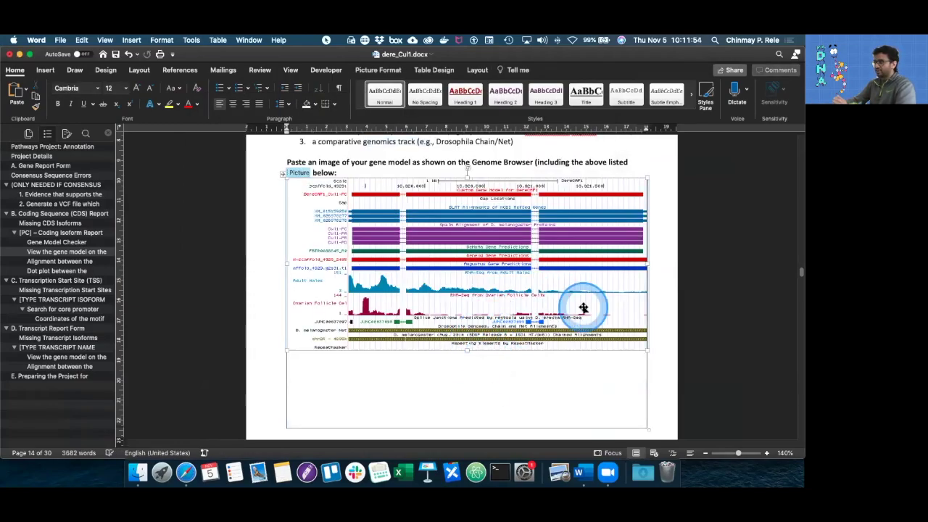
Read the report's instructions for the protein alignment between the submitted model and the D. melanogaster ortholog.
{"action": "scroll", "coordinate": [583, 309], "scroll_direction": "down", "scroll_amount": 5}
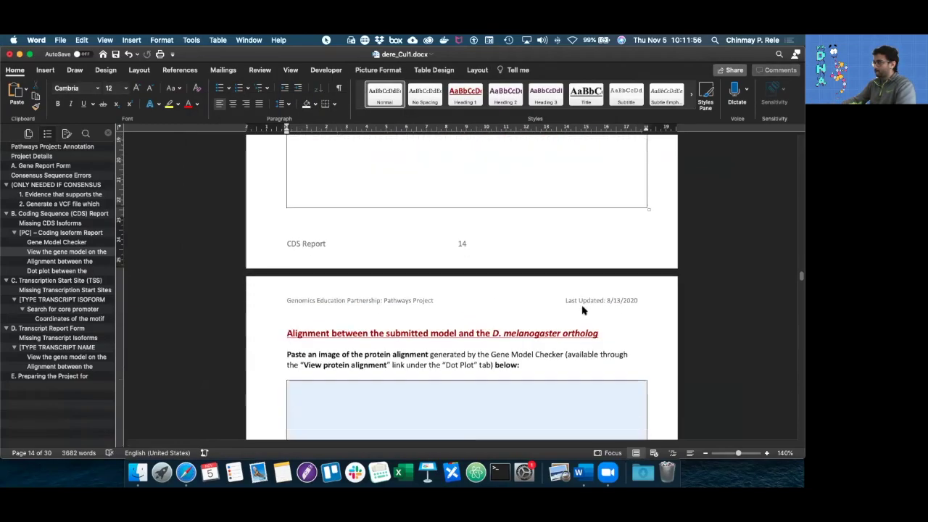
{"action": "scroll", "coordinate": [582, 309], "scroll_direction": "down", "scroll_amount": 2}
{"action": "left_click", "coordinate": [569, 308]}
{"action": "left_click", "coordinate": [353, 286]}
{"action": "left_click", "coordinate": [509, 266]}
{"action": "scroll", "coordinate": [481, 276], "scroll_direction": "down", "scroll_amount": 3}
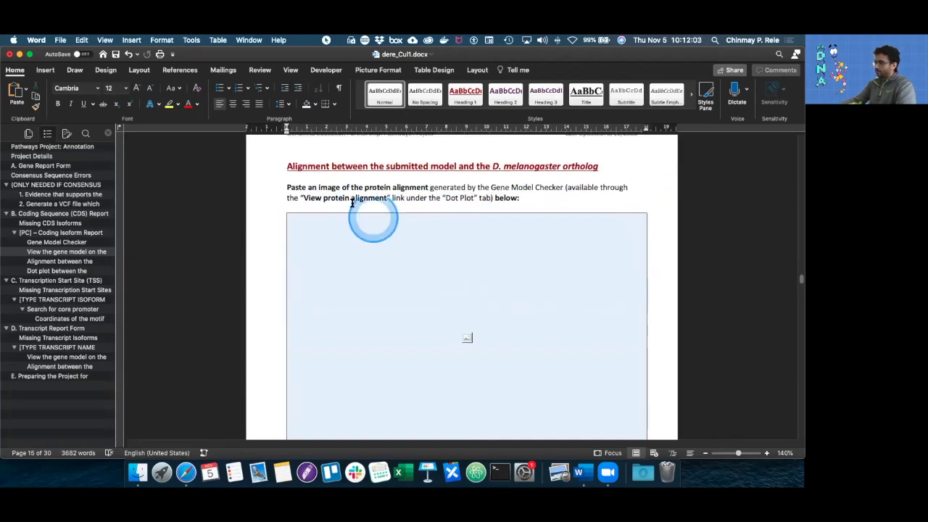
{"action": "left_click_drag", "start_coordinate": [299, 186], "coordinate": [437, 190]}
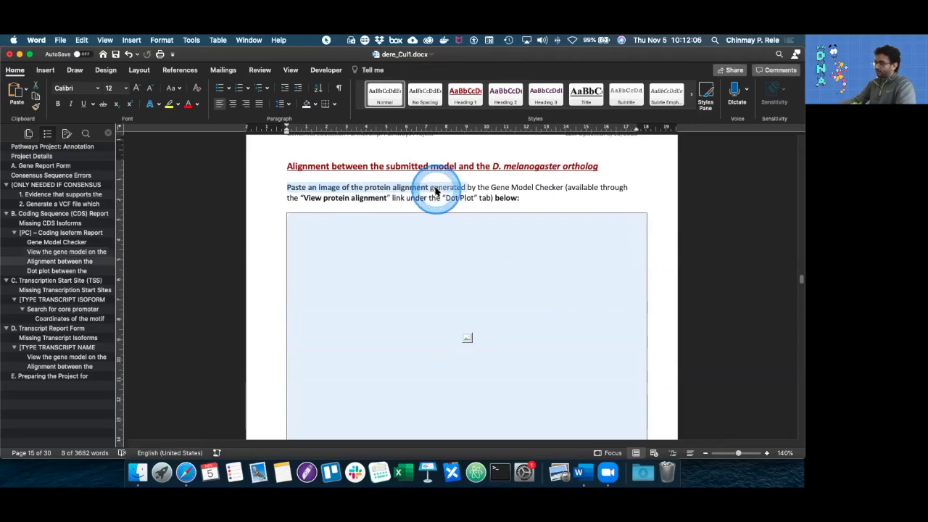
Close the Genome Browser viewer in the Gene Model Checker and open the protein alignment from the dot plot results.
{"action": "key", "text": "ctrl+Right"}
{"action": "left_click", "coordinate": [573, 60]}
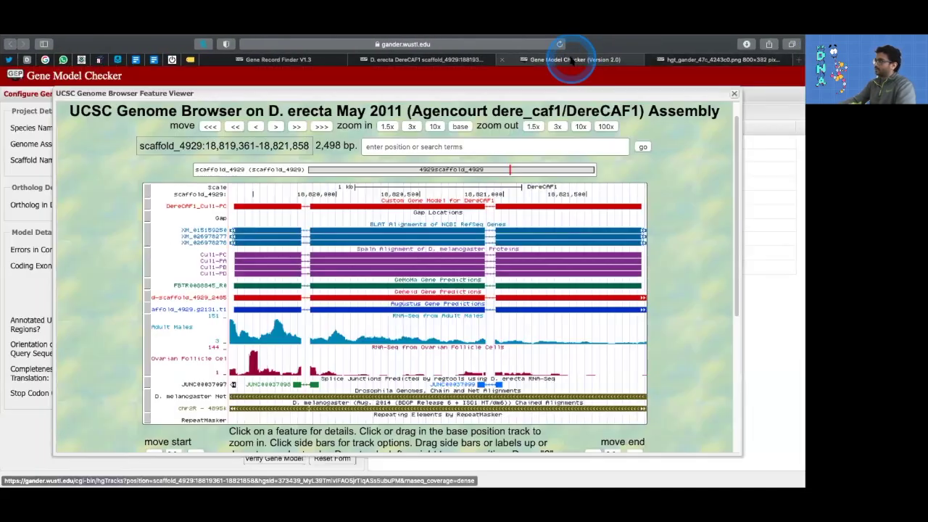
{"action": "left_click", "coordinate": [735, 95]}
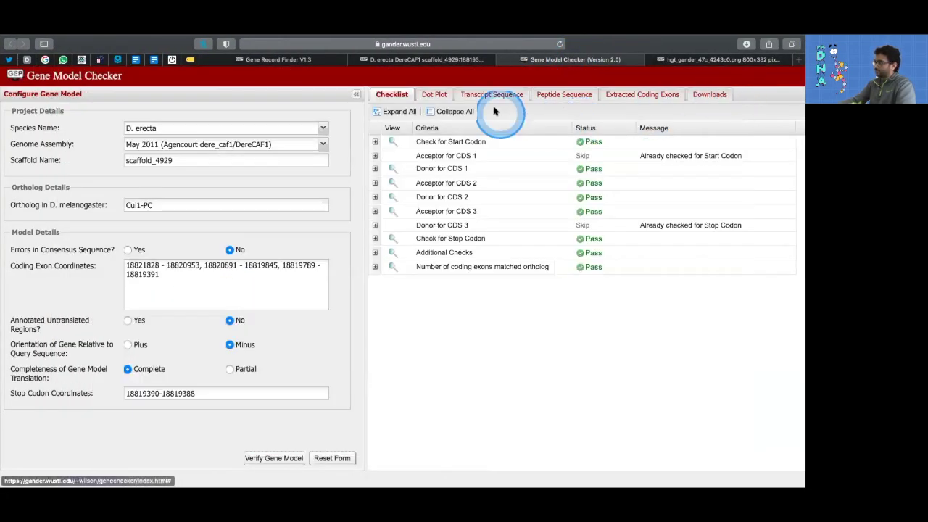
{"action": "left_click", "coordinate": [435, 94]}
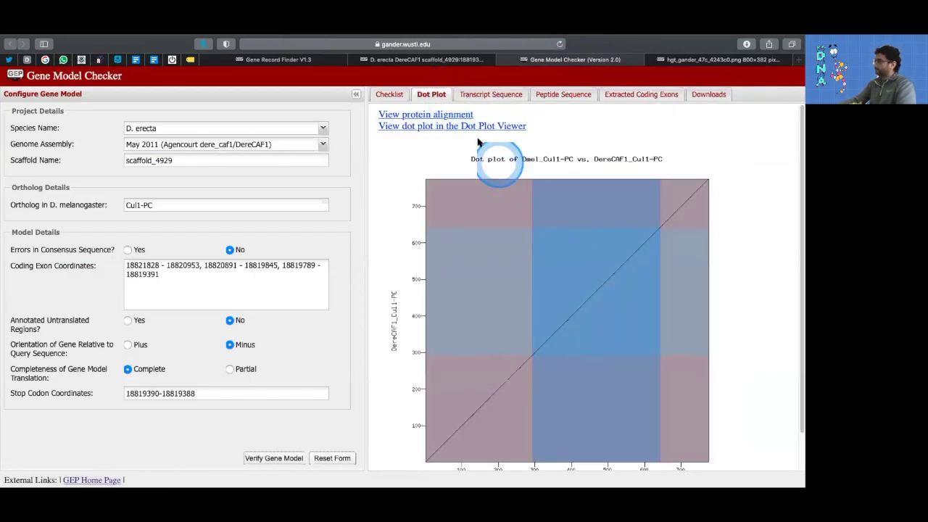
{"action": "left_click", "coordinate": [441, 118]}
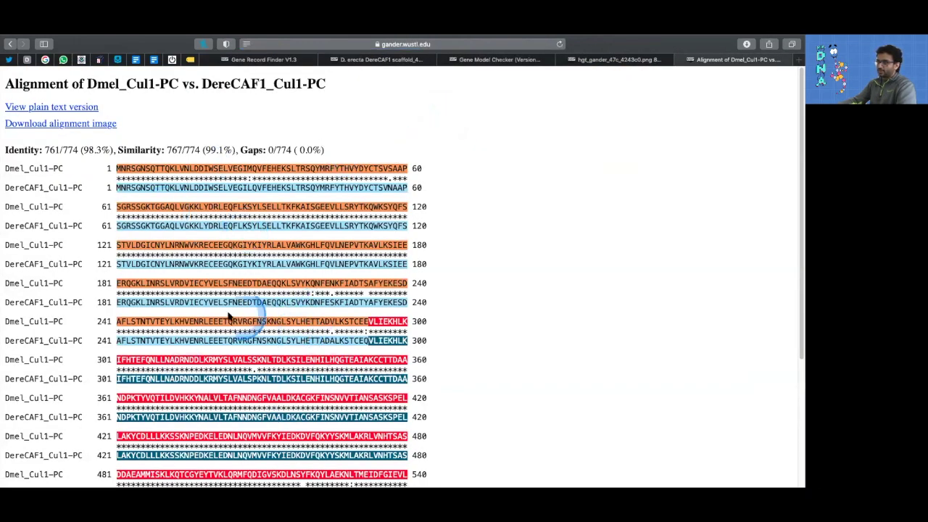
Look through the Dmel_Cul1-PC vs. DereCAF1_Cul1-PC alignment and download its alignment image.
{"action": "scroll", "coordinate": [229, 327], "scroll_direction": "down", "scroll_amount": 5}
{"action": "scroll", "coordinate": [305, 261], "scroll_direction": "up", "scroll_amount": 5}
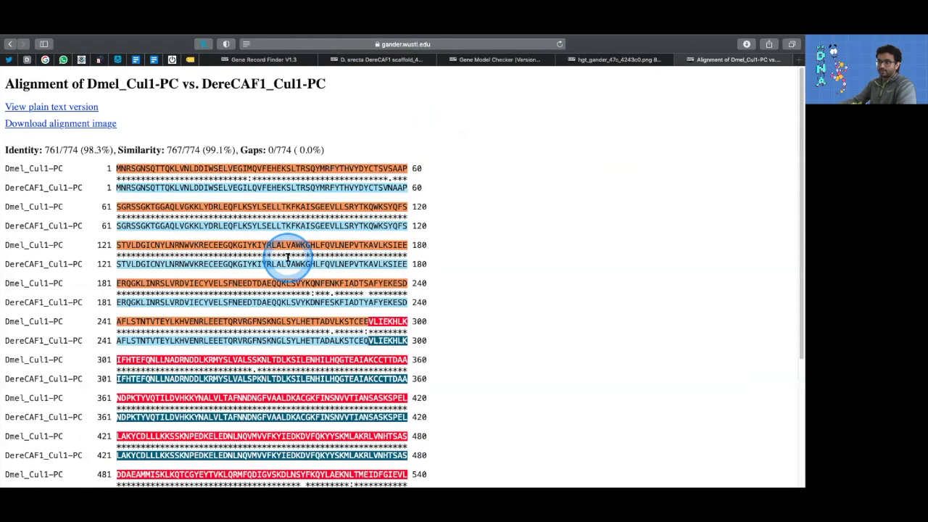
{"action": "right_click", "coordinate": [206, 221]}
{"action": "left_click", "coordinate": [518, 311]}
{"action": "left_click", "coordinate": [82, 125]}
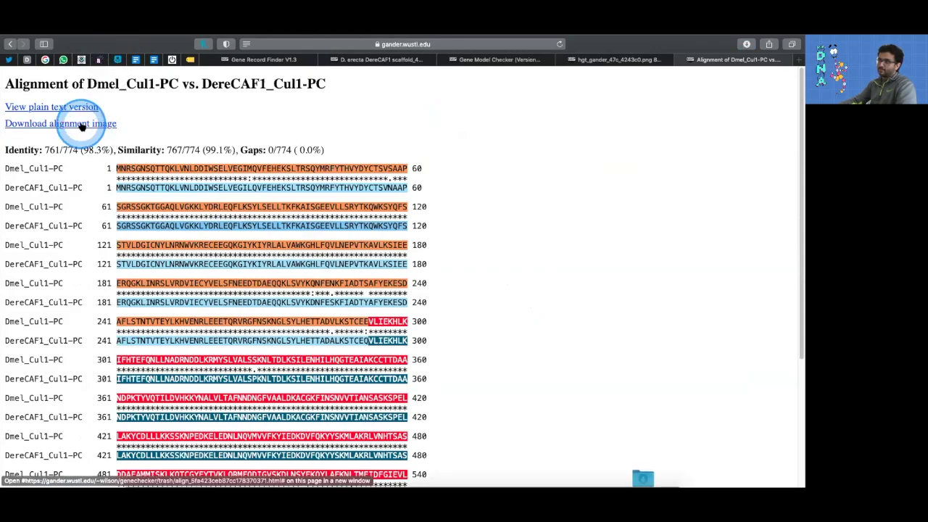
Insert the downloaded image align_5fa423ceb87cc178370371.png into the Word report's protein alignment placeholder.
{"action": "key", "text": "ctrl+Left"}
{"action": "left_click", "coordinate": [469, 333]}
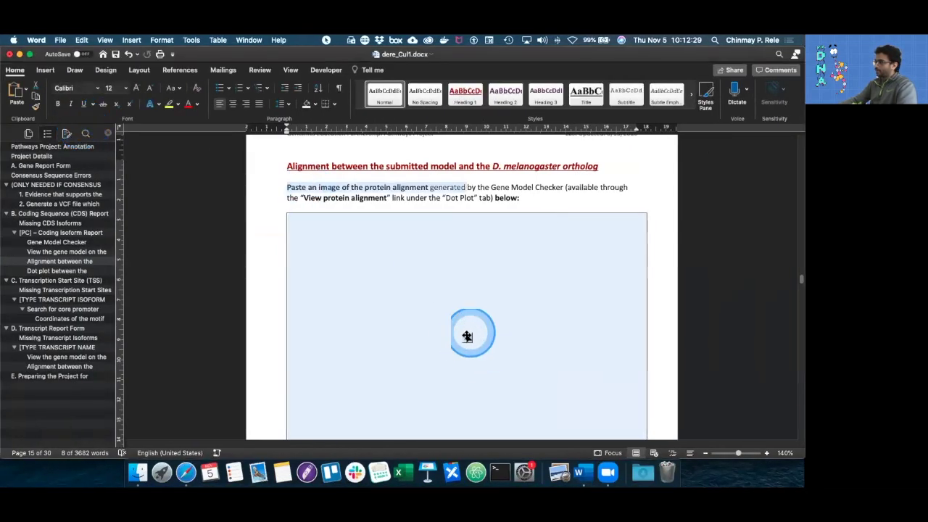
{"action": "left_click", "coordinate": [309, 142]}
{"action": "left_click", "coordinate": [578, 307]}
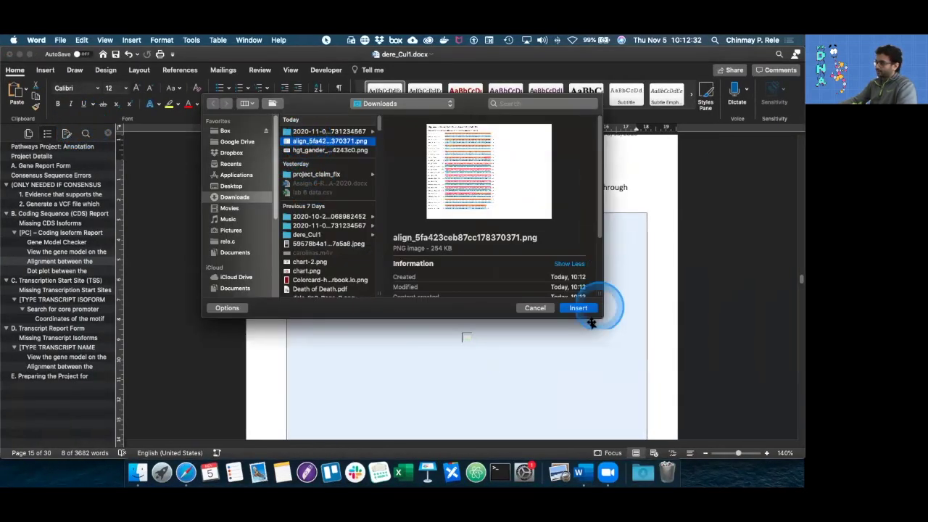
{"action": "scroll", "coordinate": [580, 312], "scroll_direction": "up", "scroll_amount": 3}
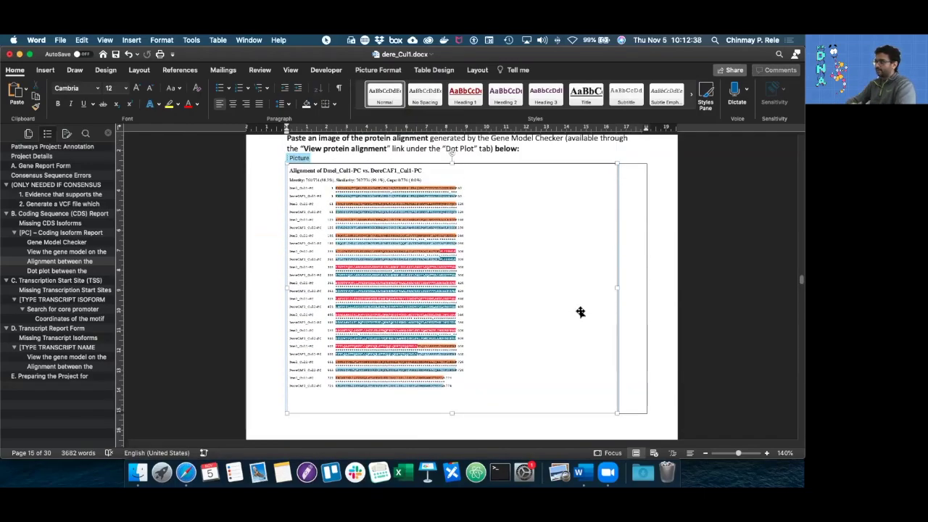
{"action": "scroll", "coordinate": [580, 311], "scroll_direction": "down", "scroll_amount": 10}
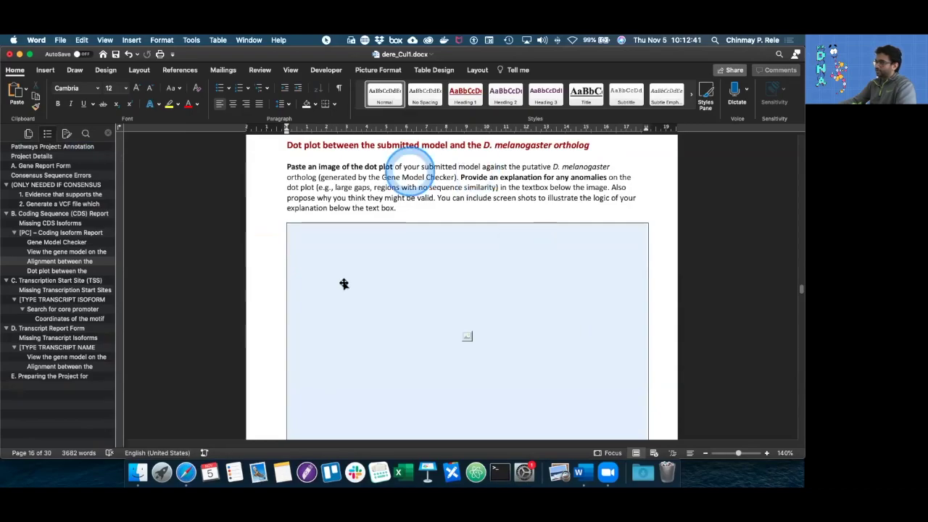
Switch to the browser, close the protein alignment and save the Dmel_Cul1-PC vs. DereCAF1_Cul1-PC dot plot image to Downloads.
{"action": "key", "text": "ctrl+Right"}
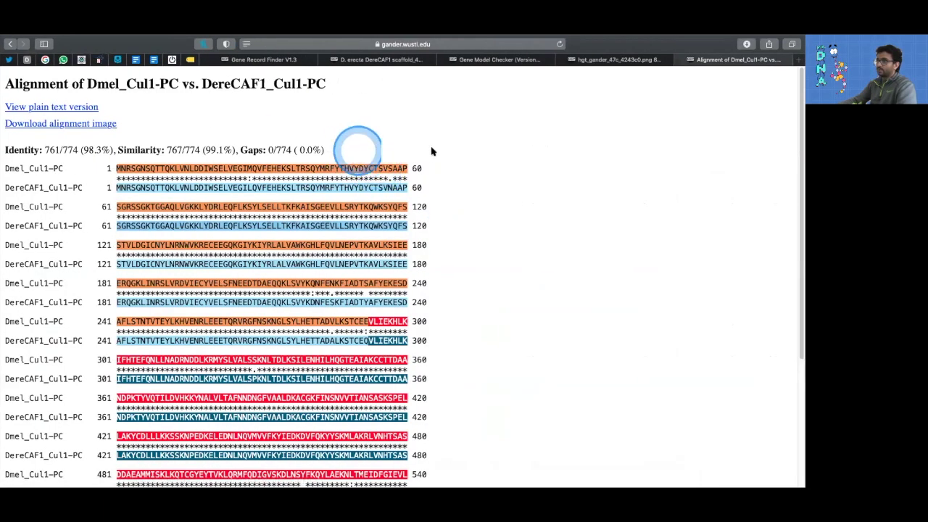
{"action": "key", "text": "super+w"}
{"action": "right_click", "coordinate": [551, 282]}
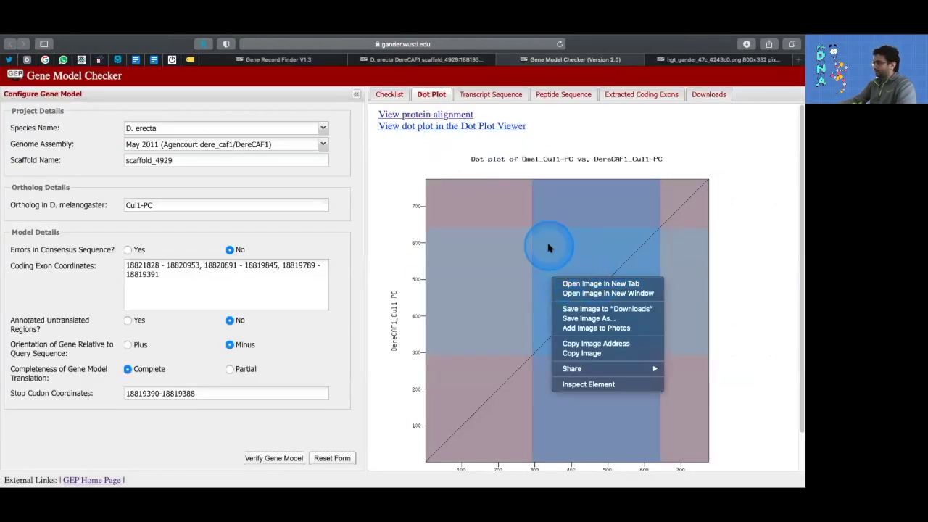
{"action": "left_click", "coordinate": [580, 310]}
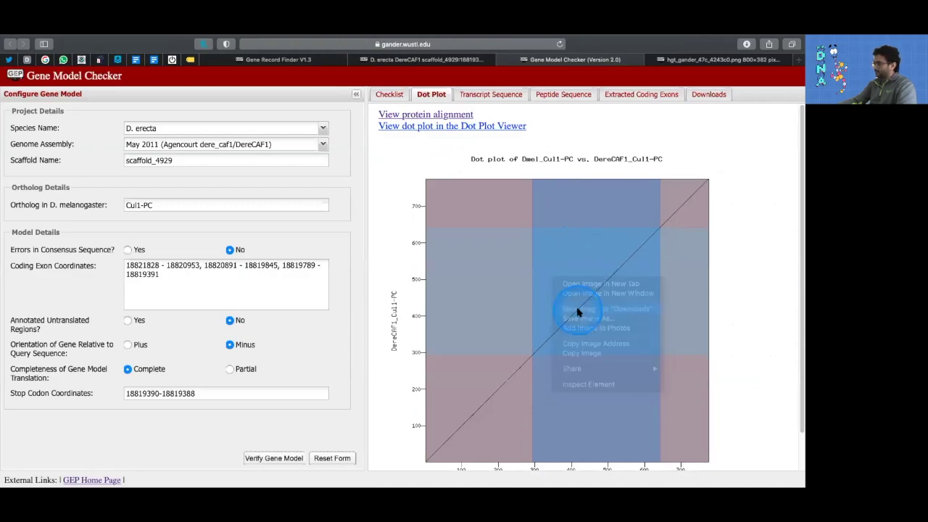
Insert the downloaded dot plot image into the dot plot placeholder of the Word report.
{"action": "key", "text": "super+Tab"}
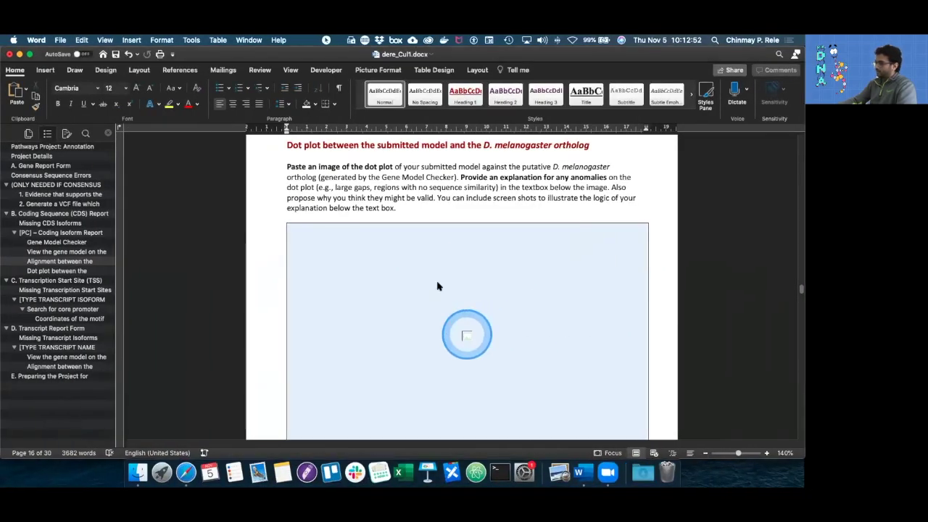
{"action": "left_click", "coordinate": [329, 148]}
{"action": "double_click", "coordinate": [326, 151]}
{"action": "scroll", "coordinate": [601, 339], "scroll_direction": "down", "scroll_amount": 3}
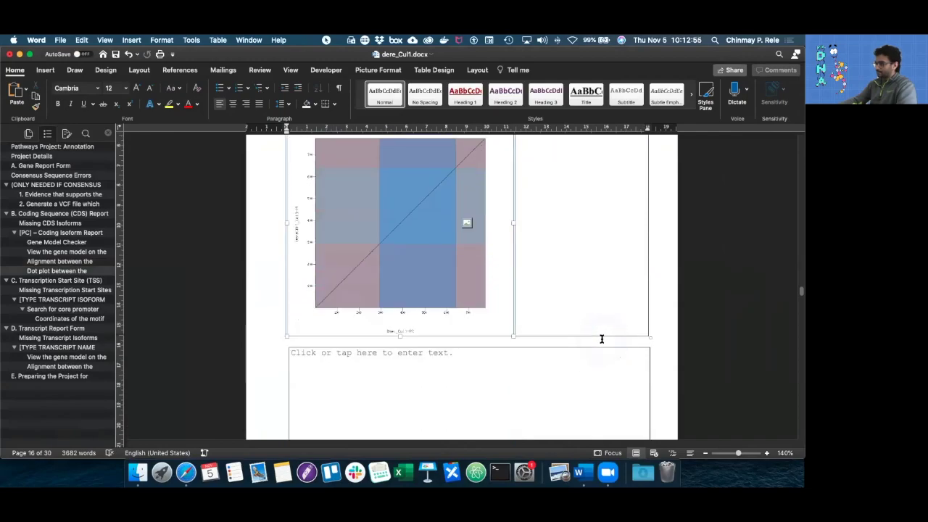
{"action": "scroll", "coordinate": [601, 339], "scroll_direction": "up", "scroll_amount": 3}
{"action": "left_click", "coordinate": [602, 338]}
Examine the dot plot's diagonal in the Gene Model Checker for gaps or regions lacking sequence similarity.
{"action": "key", "text": "super+Tab"}
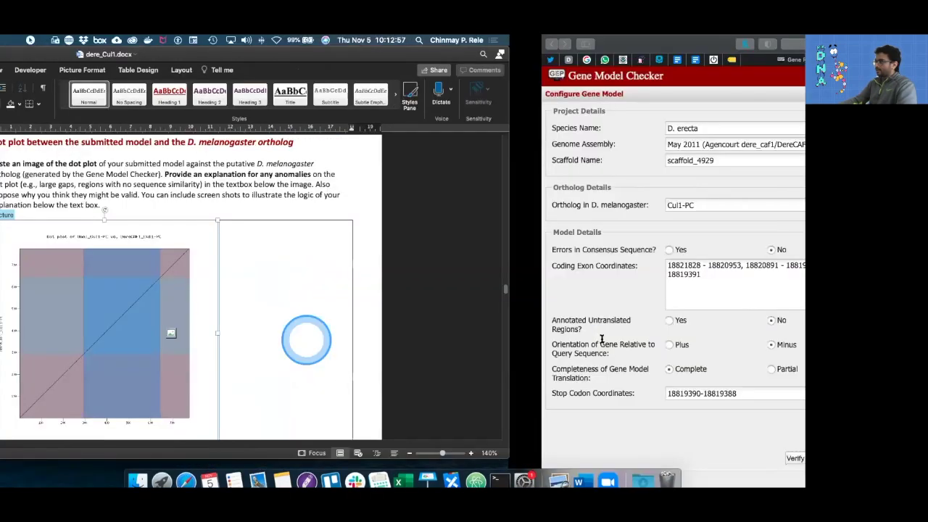
{"action": "left_click", "coordinate": [509, 383]}
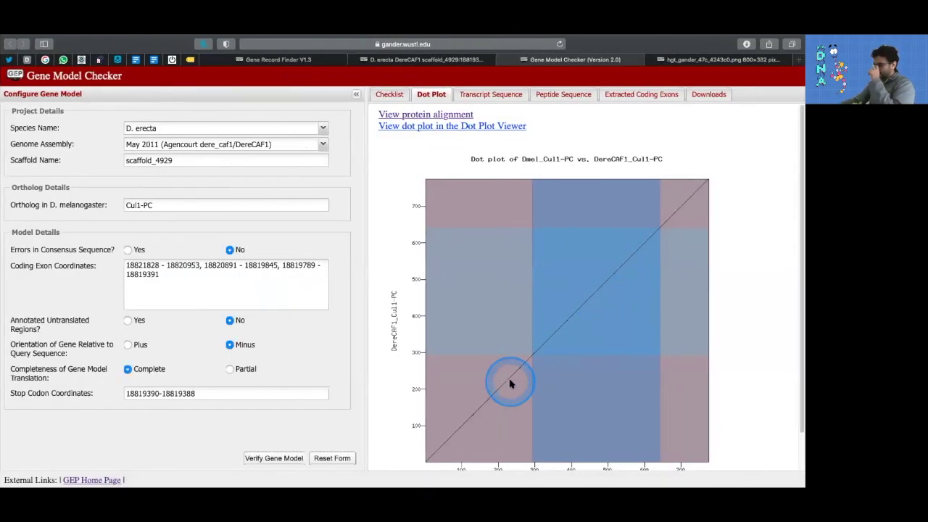
{"action": "scroll", "coordinate": [510, 383], "scroll_direction": "down", "scroll_amount": 1}
{"action": "scroll", "coordinate": [469, 452], "scroll_direction": "down", "scroll_amount": 1}
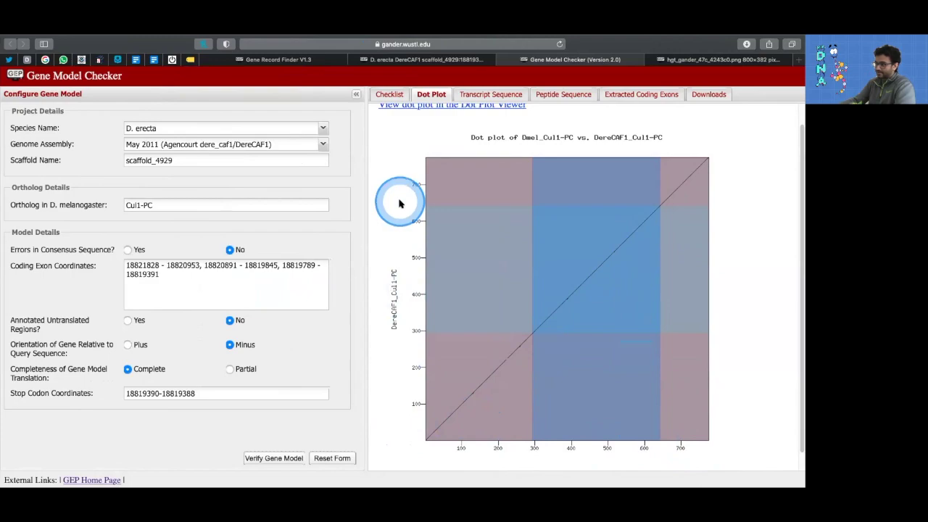
{"action": "mouse_move", "coordinate": [399, 203]}
{"action": "left_mouse_down"}
{"action": "mouse_move", "coordinate": [446, 374]}
{"action": "mouse_move", "coordinate": [441, 445]}
{"action": "mouse_move", "coordinate": [429, 441]}
{"action": "left_mouse_up"}
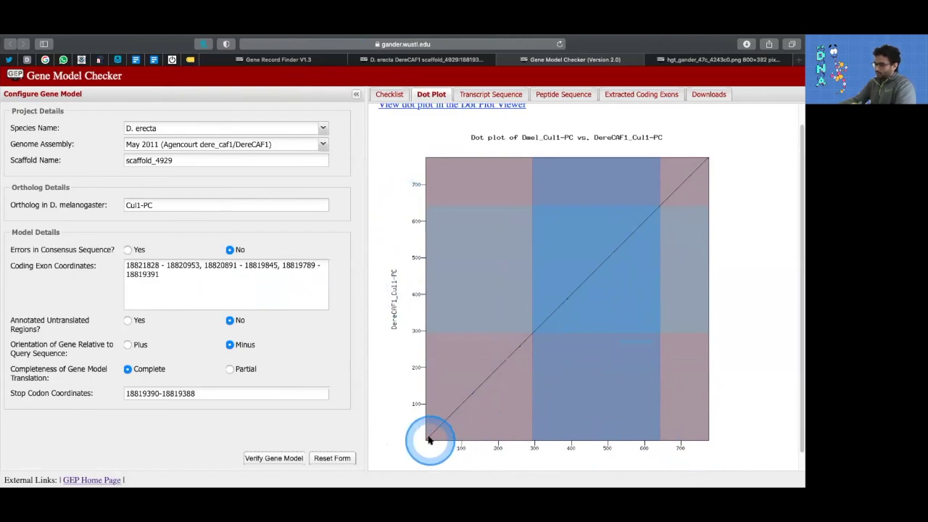
{"action": "mouse_move", "coordinate": [484, 390]}
{"action": "left_mouse_down"}
{"action": "mouse_move", "coordinate": [404, 396]}
{"action": "mouse_move", "coordinate": [422, 428]}
{"action": "left_mouse_up"}
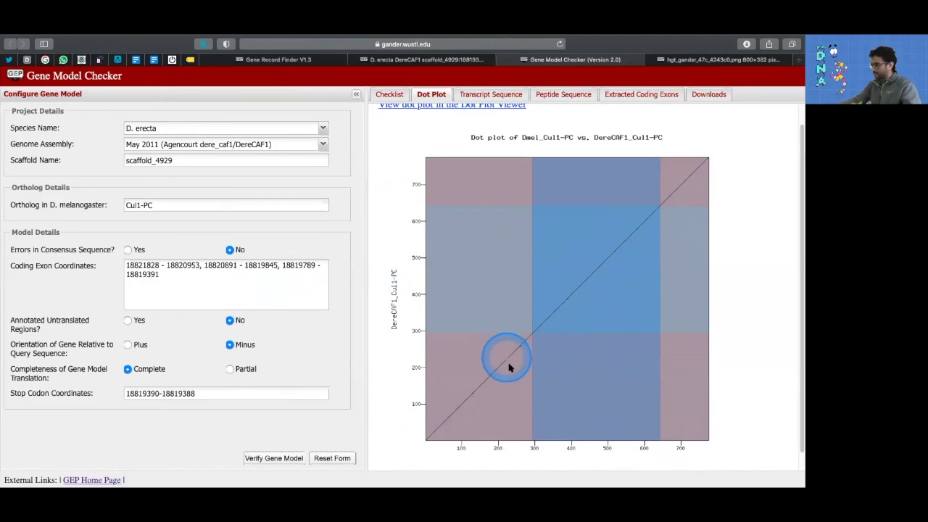
{"action": "scroll", "coordinate": [508, 368], "scroll_direction": "up", "scroll_amount": 5}
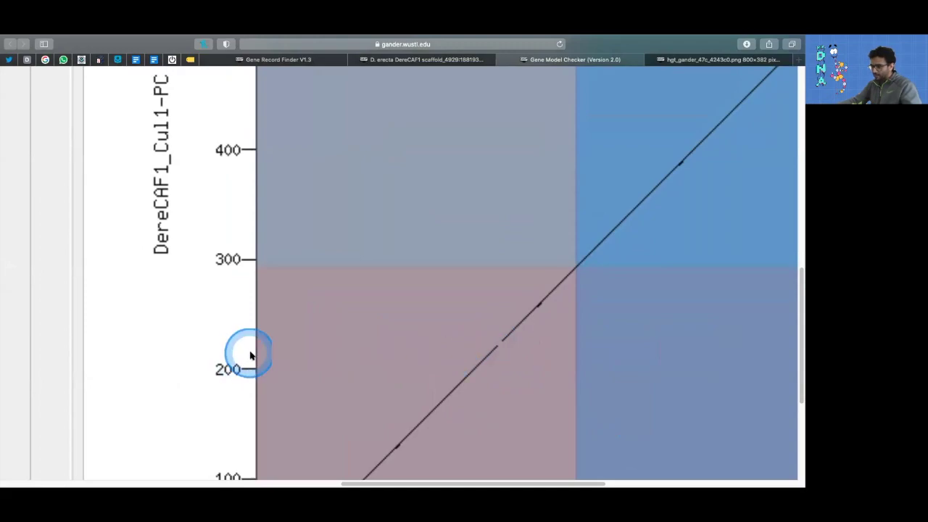
{"action": "scroll", "coordinate": [470, 353], "scroll_direction": "down", "scroll_amount": 5}
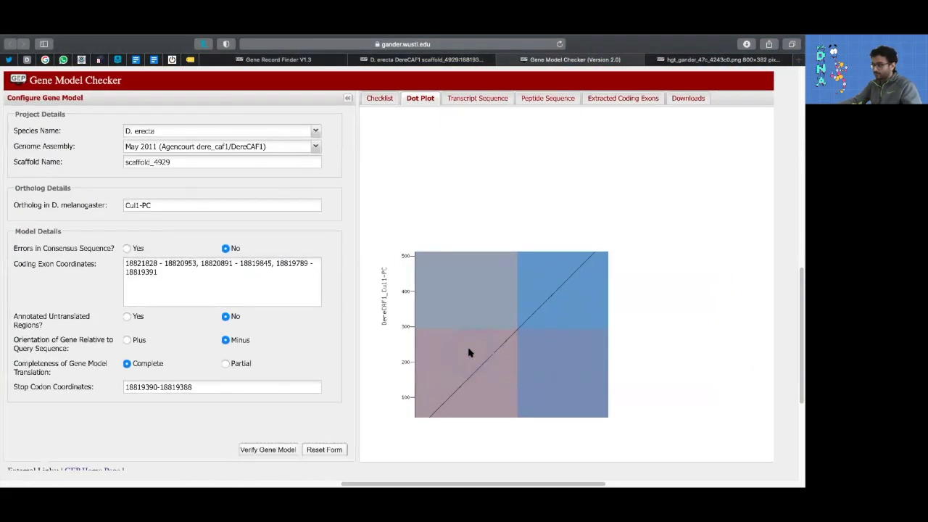
{"action": "scroll", "coordinate": [469, 350], "scroll_direction": "up", "scroll_amount": 1}
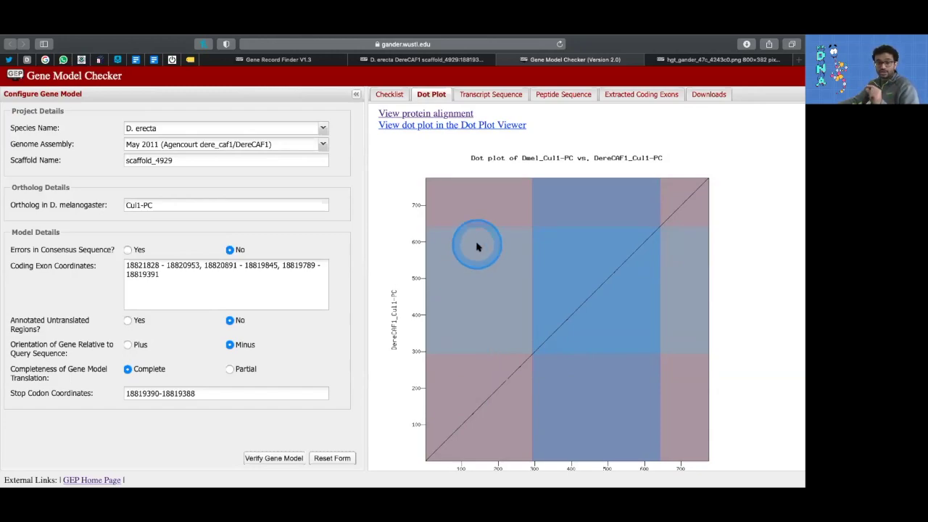
Open the protein alignment from the dot plot results and check the residues between 181 and 240 for mismatches.
{"action": "left_click", "coordinate": [448, 116]}
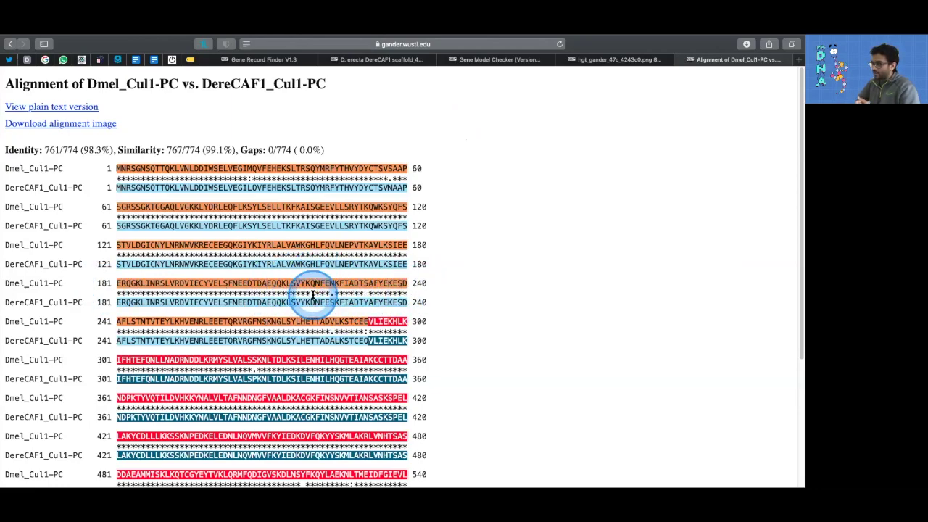
{"action": "mouse_move", "coordinate": [331, 285]}
{"action": "left_mouse_down"}
{"action": "mouse_move", "coordinate": [325, 296]}
{"action": "mouse_move", "coordinate": [330, 283]}
{"action": "left_mouse_up"}
{"action": "left_click", "coordinate": [331, 282]}
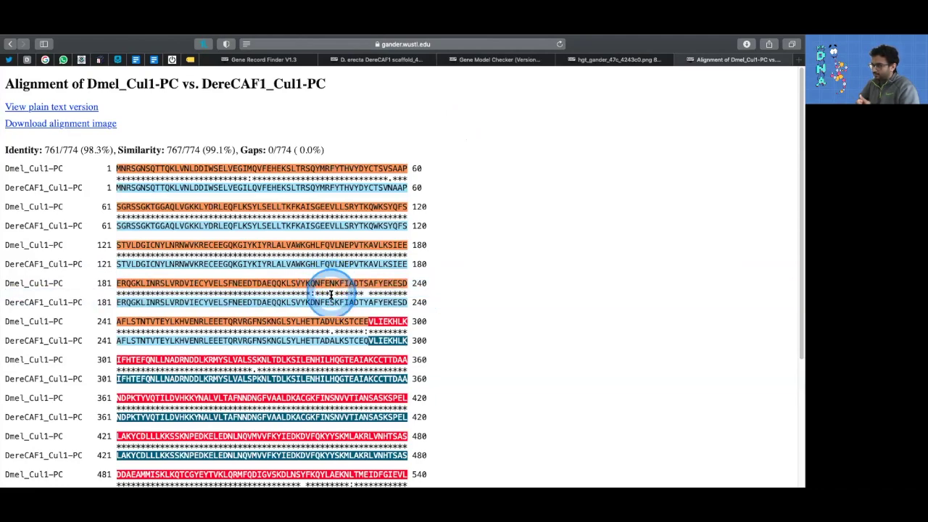
{"action": "left_click", "coordinate": [642, 61]}
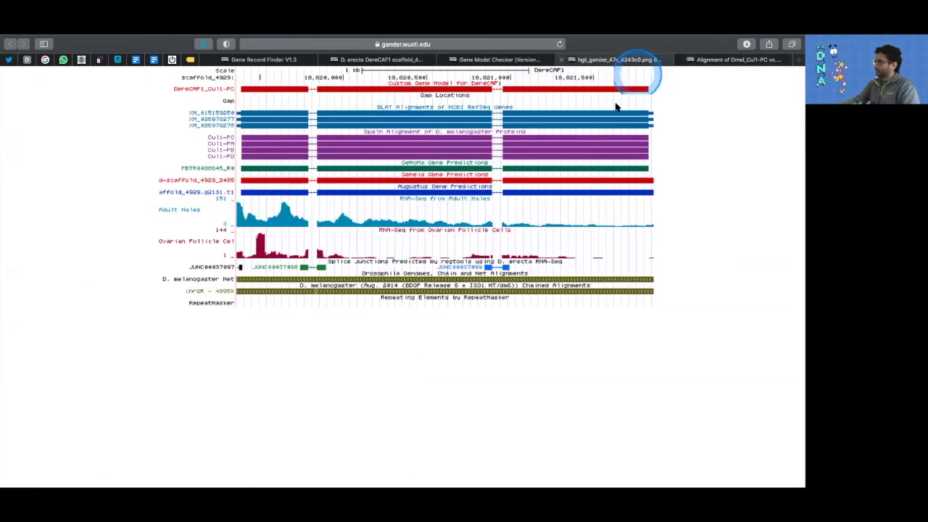
{"action": "left_click", "coordinate": [696, 61]}
{"action": "left_click", "coordinate": [497, 61]}
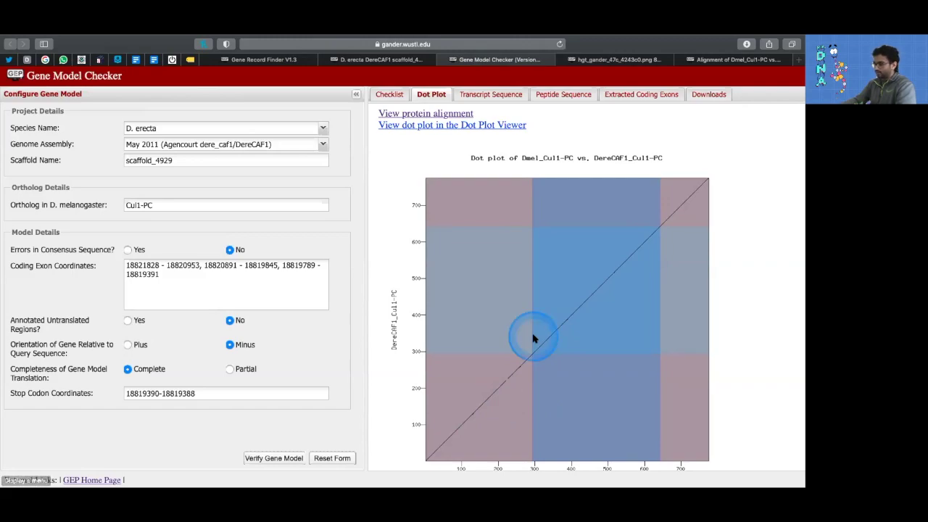
In the Word report, explain the dot plot as "No major anomalies" plus a small lack of sequence similarity at about 220 peptides, too small to be deleterious.
{"action": "key", "text": "ctrl+Left"}
{"action": "left_click", "coordinate": [421, 297]}
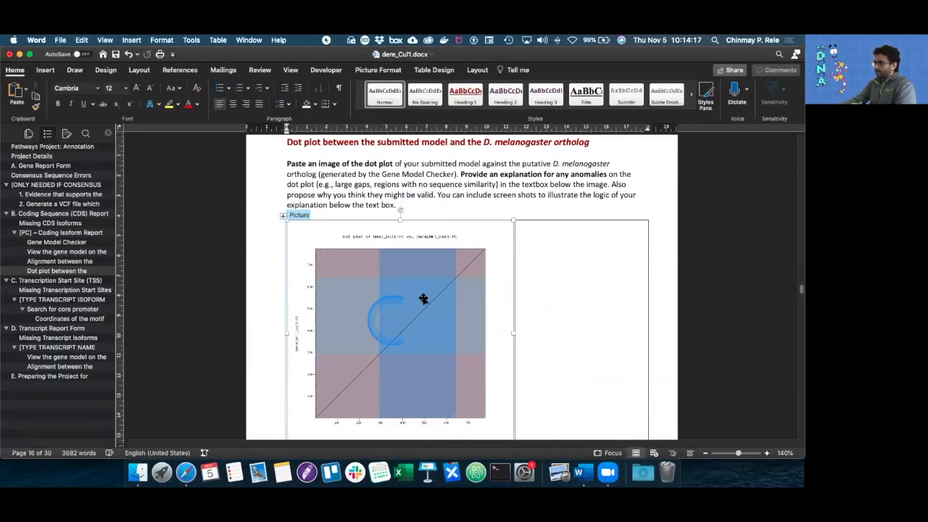
{"action": "scroll", "coordinate": [385, 292], "scroll_direction": "down", "scroll_amount": 5}
{"action": "left_click", "coordinate": [379, 293]}
{"action": "scroll", "coordinate": [381, 290], "scroll_direction": "up", "scroll_amount": 8}
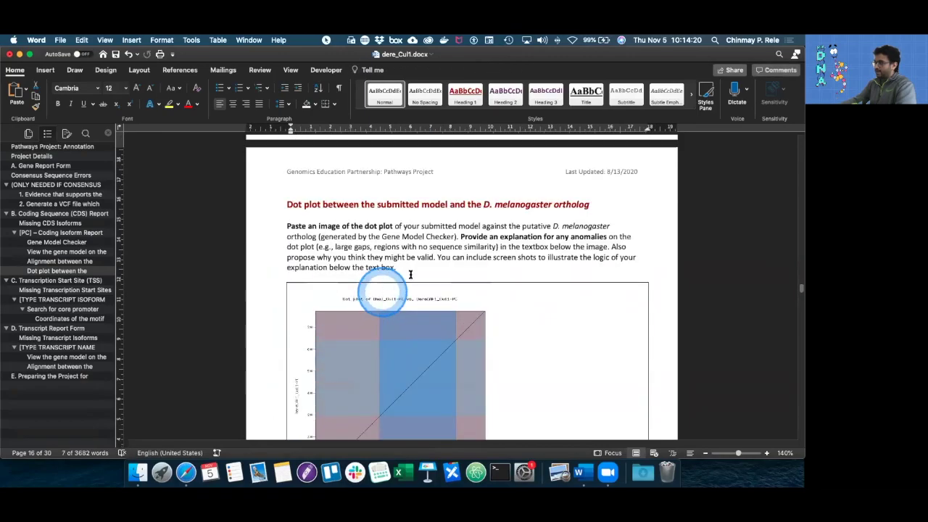
{"action": "left_click_drag", "start_coordinate": [459, 236], "coordinate": [466, 257]}
{"action": "scroll", "coordinate": [466, 253], "scroll_direction": "down", "scroll_amount": 5}
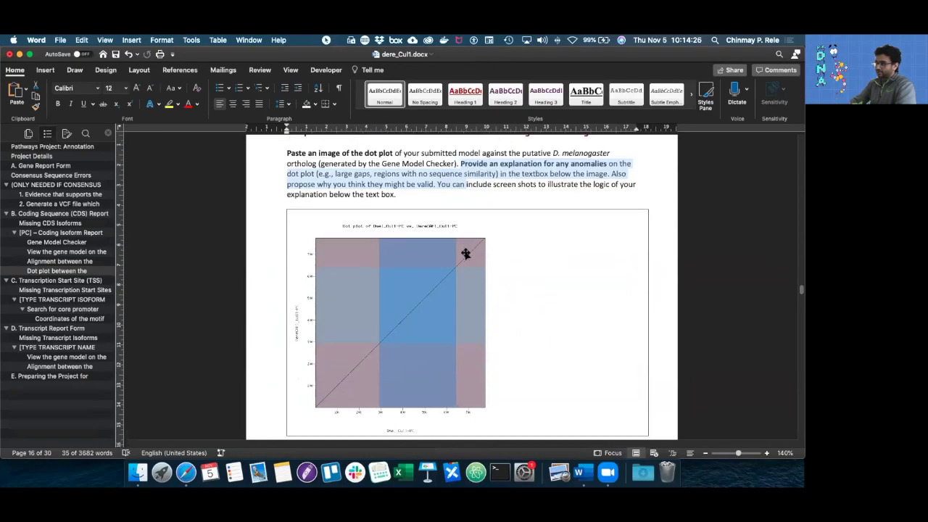
{"action": "left_click", "coordinate": [375, 352]}
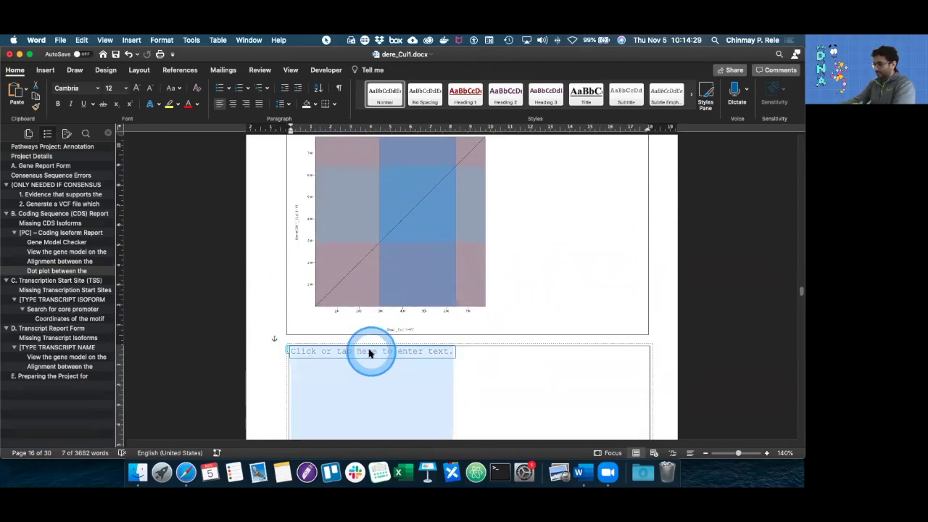
{"action": "type", "text": "- No major anomolies"}
{"action": "key", "text": "Return"}
{"action": "type", "text": "Small"}
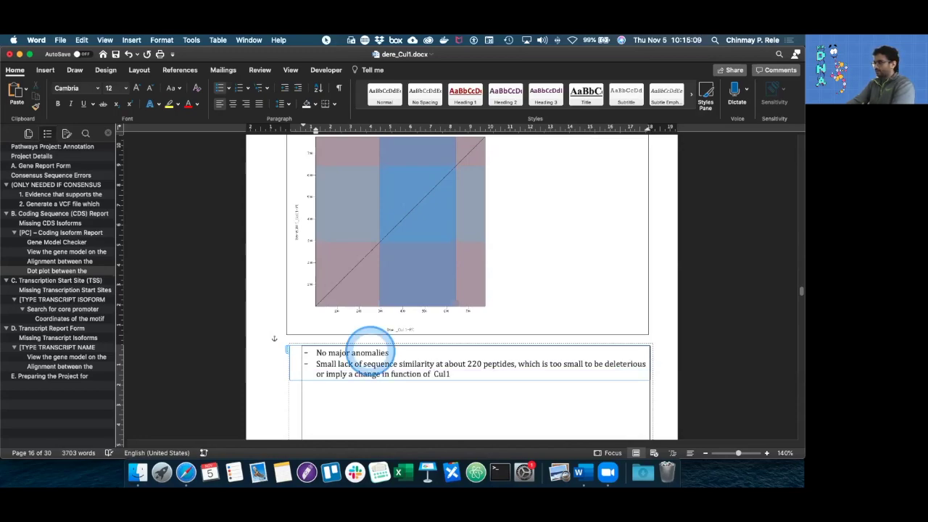
{"action": "type", "text": "ecta"}
Review the rest of the report: the anomaly screenshots page, the optional TSS and Transcript Report Form sections, and the submission instructions.
{"action": "scroll", "coordinate": [496, 351], "scroll_direction": "down", "scroll_amount": 8}
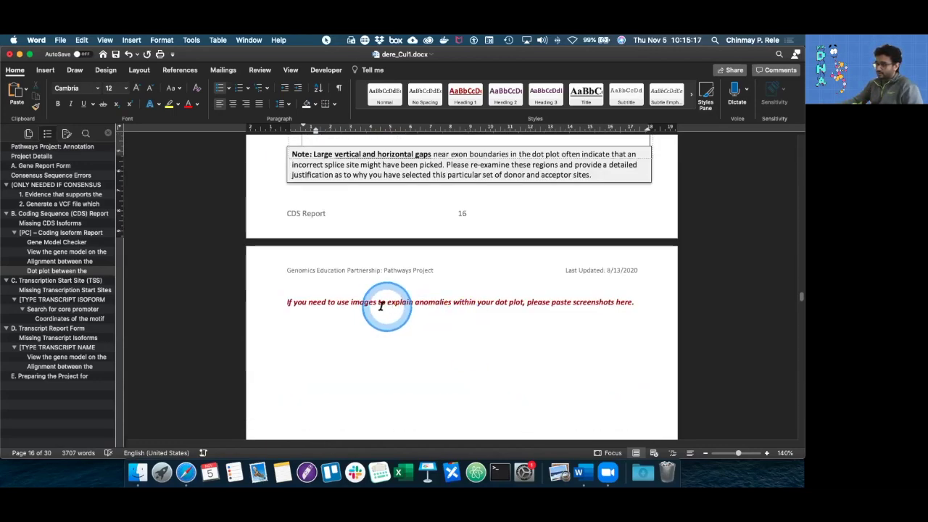
{"action": "left_click_drag", "start_coordinate": [350, 301], "coordinate": [498, 306]}
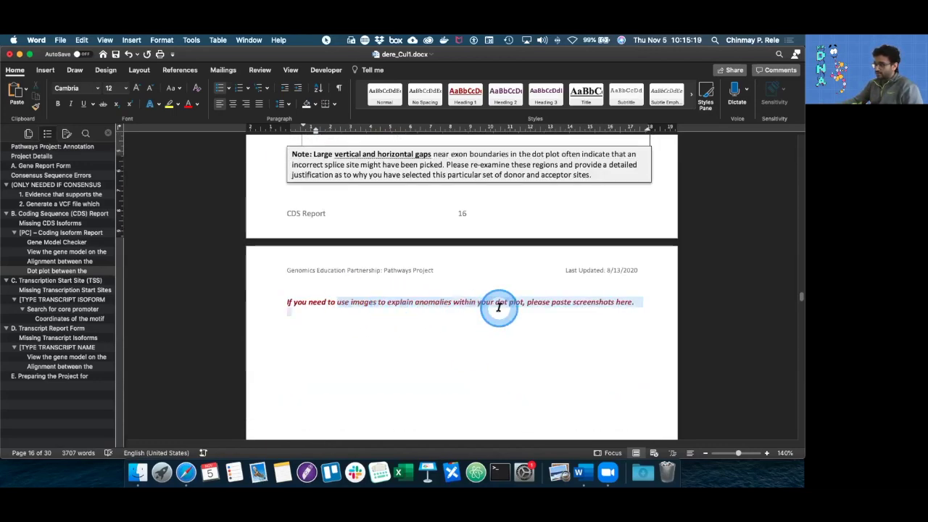
{"action": "scroll", "coordinate": [497, 306], "scroll_direction": "down", "scroll_amount": 3}
{"action": "left_click", "coordinate": [325, 274]}
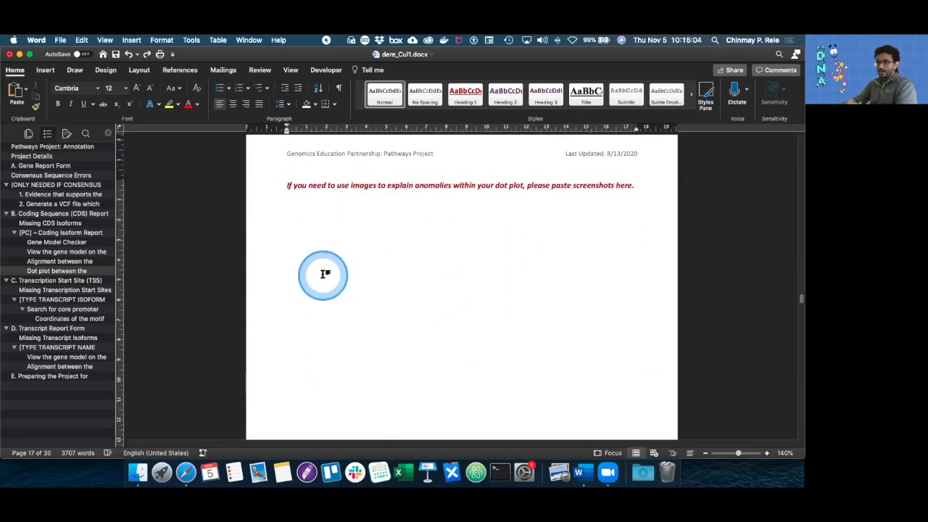
{"action": "left_click", "coordinate": [309, 268]}
{"action": "scroll", "coordinate": [311, 268], "scroll_direction": "down", "scroll_amount": 5}
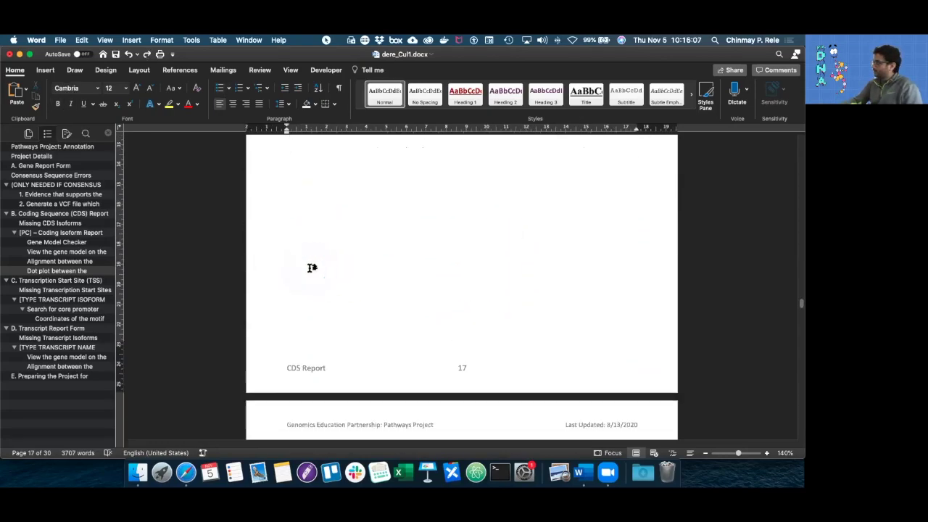
{"action": "scroll", "coordinate": [312, 268], "scroll_direction": "down", "scroll_amount": 5}
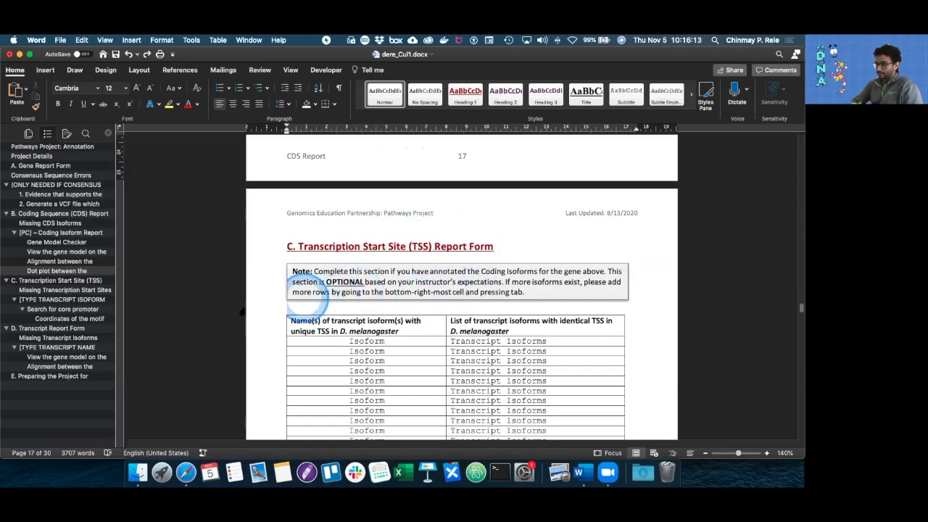
{"action": "left_click", "coordinate": [67, 330]}
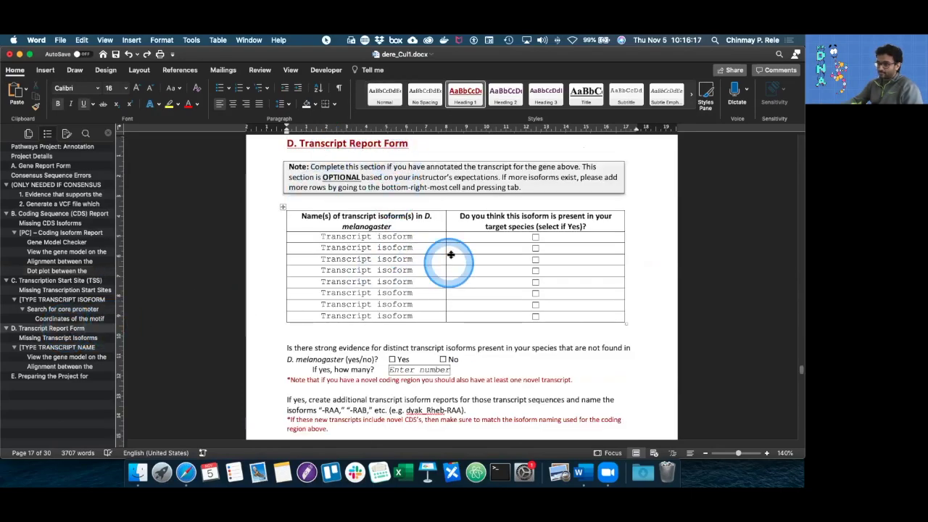
{"action": "left_click", "coordinate": [76, 378]}
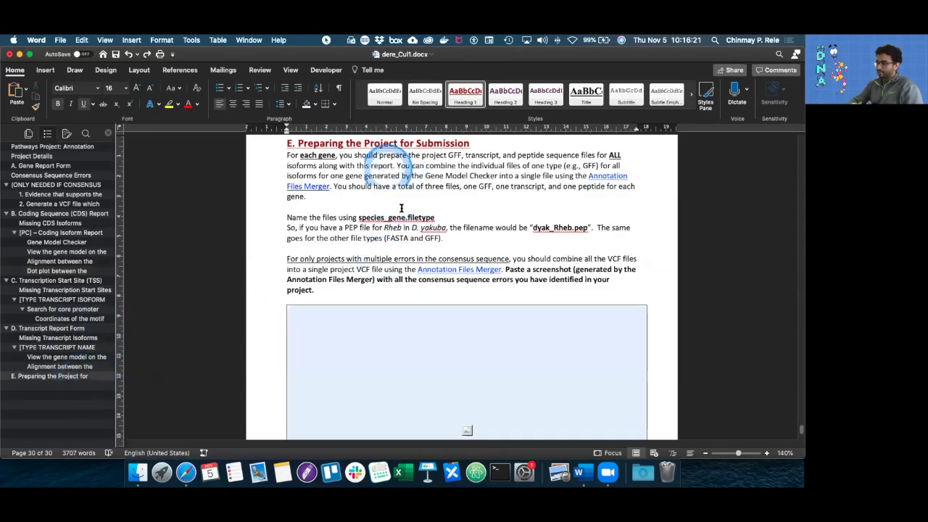
Switch to the browser and go back from the protein alignment to the Gene Model Checker.
{"action": "key", "text": "ctrl+Right"}
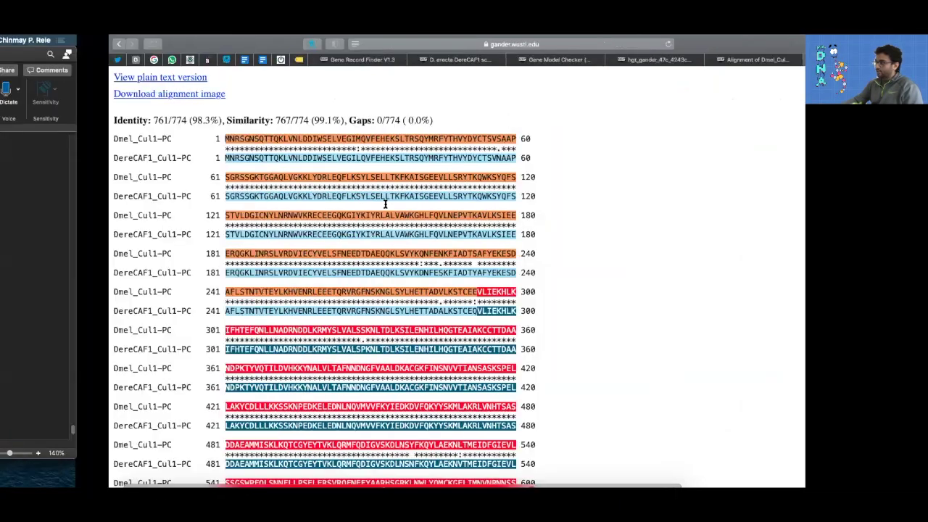
{"action": "key", "text": "super+w"}
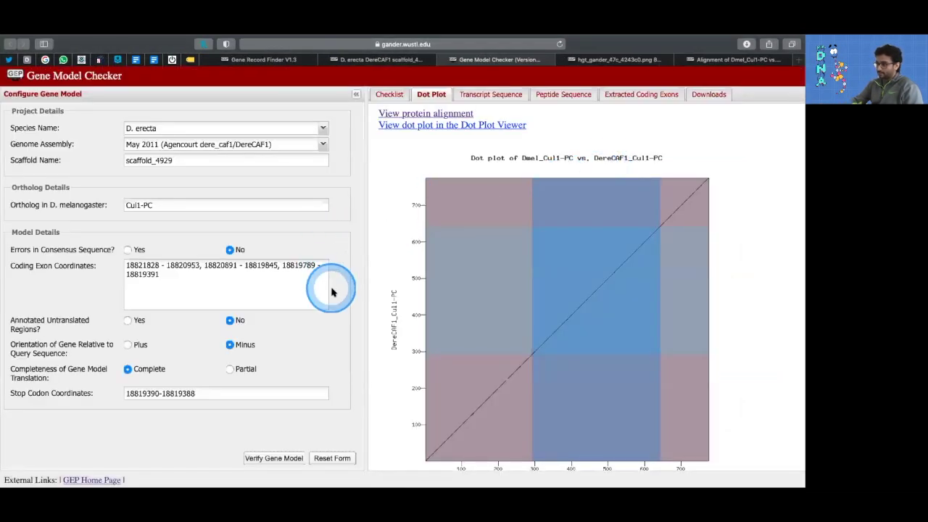